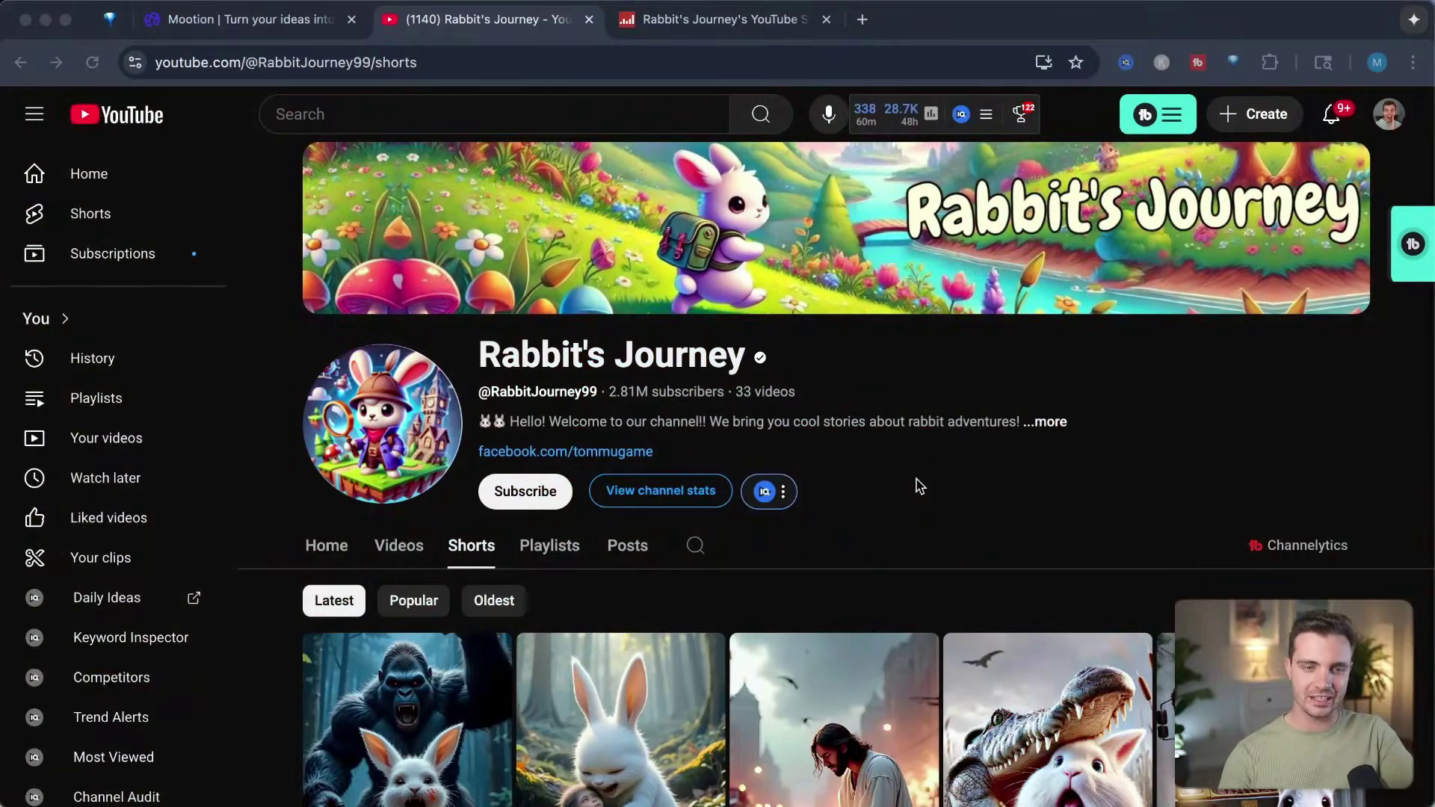
Sort the Rabbit's Journey channel's Shorts by popularity and look over the most viewed ones
scroll(919, 486, down, 3)
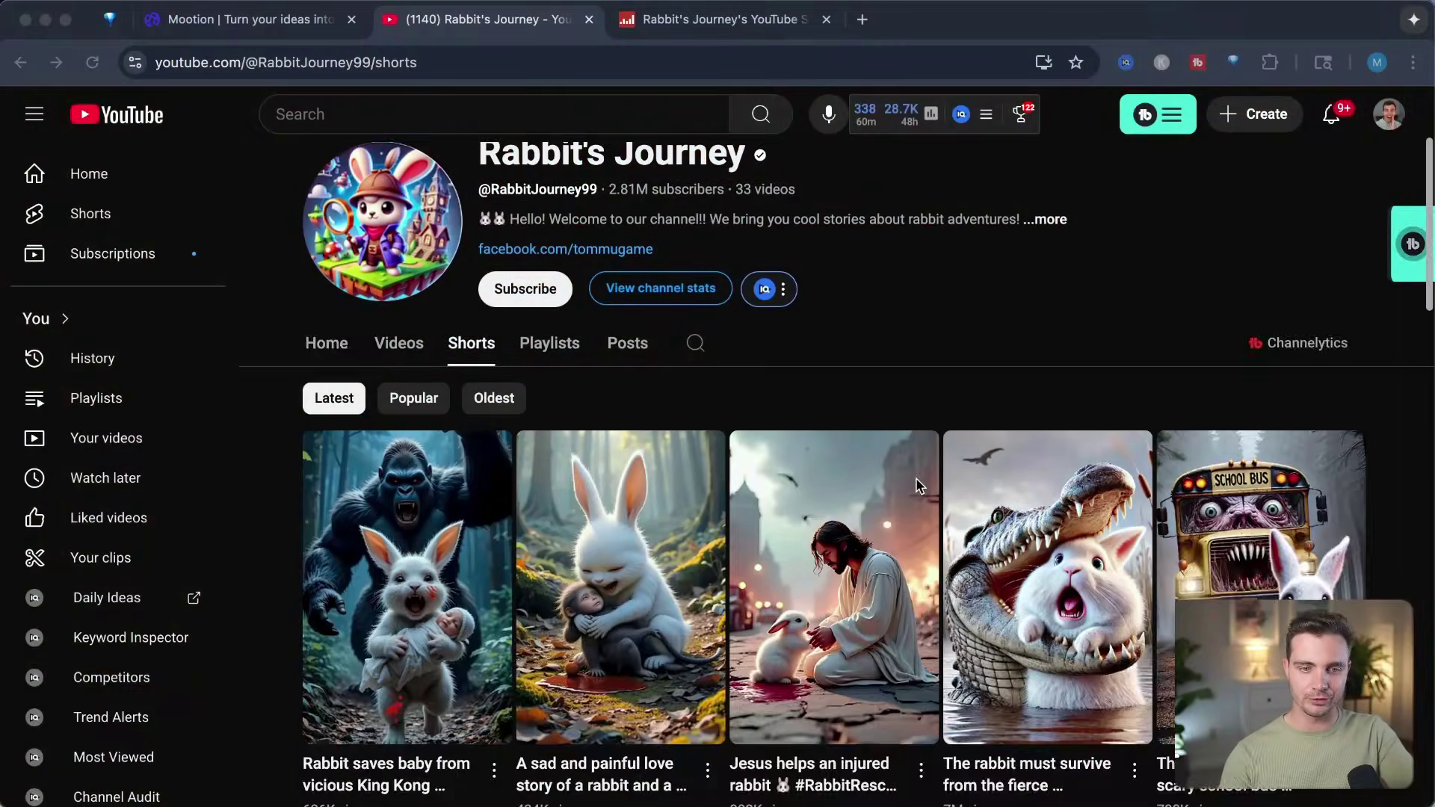
click(412, 399)
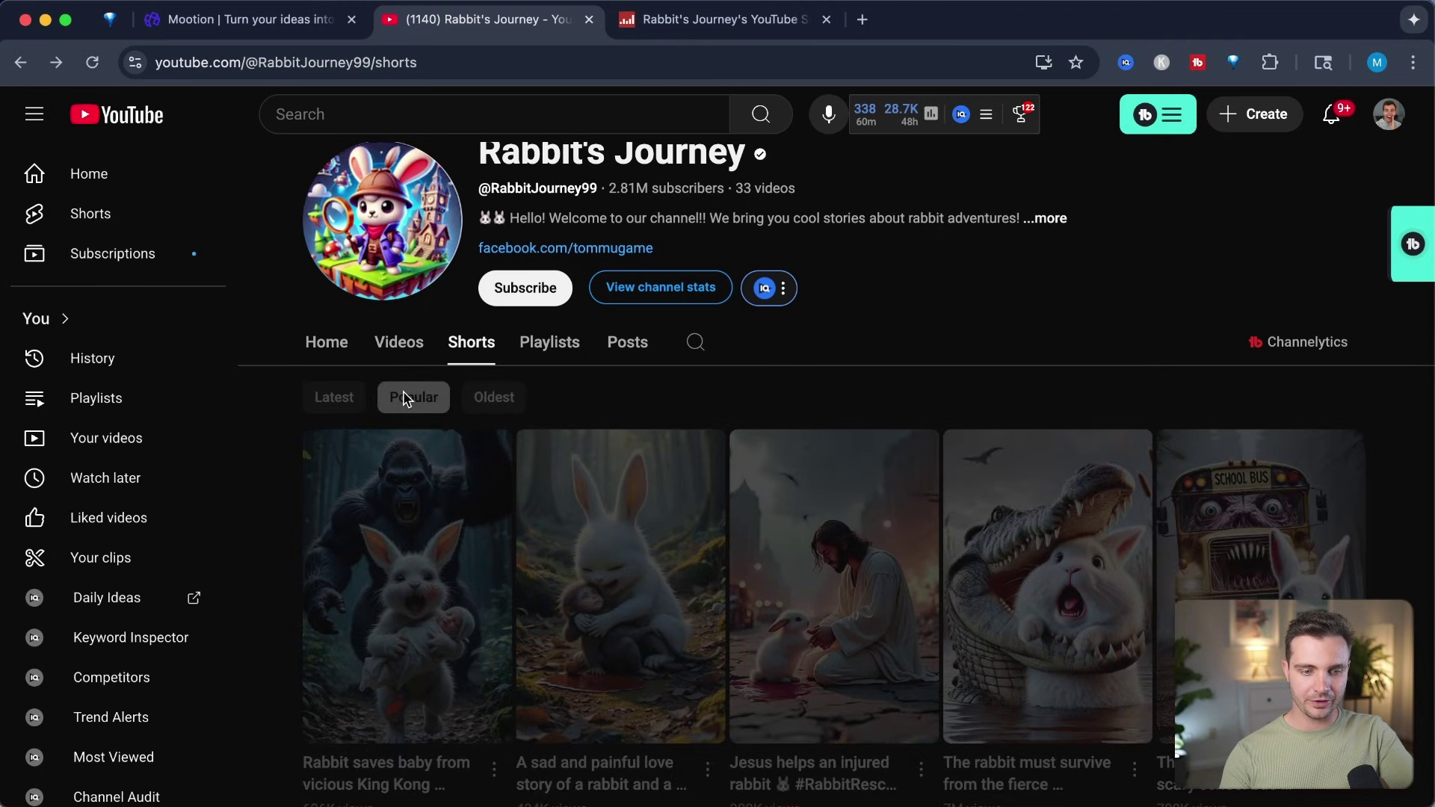
scroll(389, 614, down, 2)
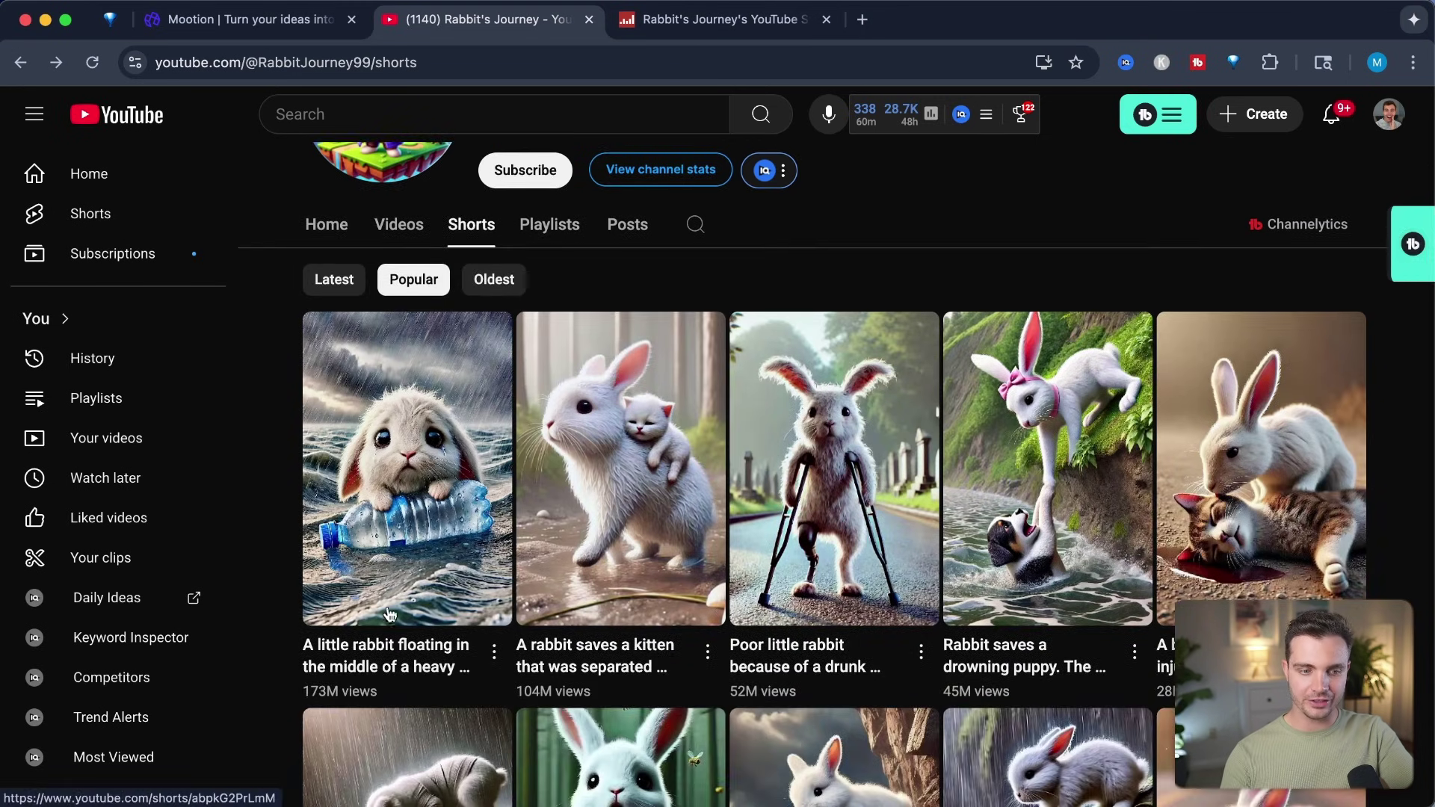
Play the Short about the little rabbit floating in a heavy rainstorm, skip ahead near its end and pause it
click(415, 502)
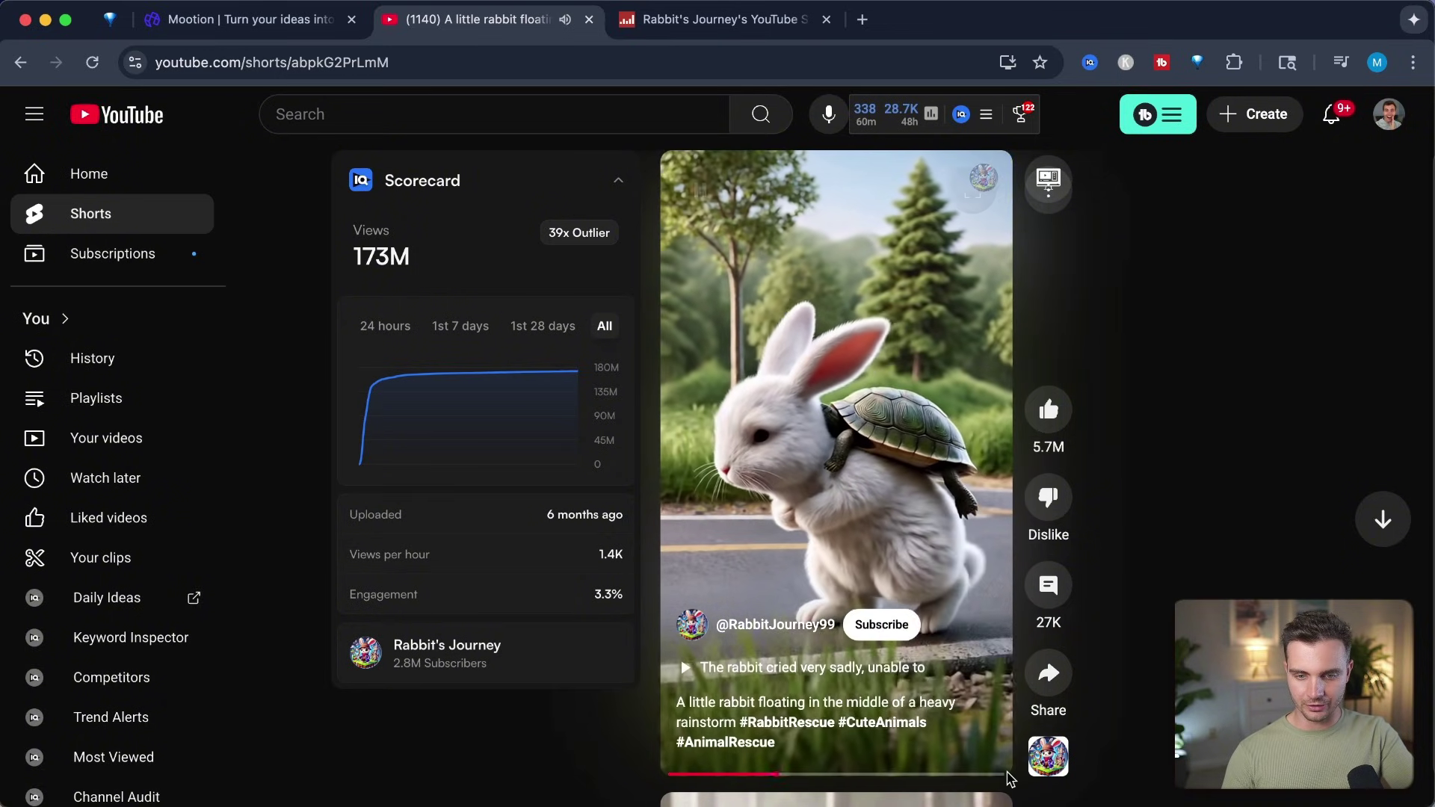
click(970, 777)
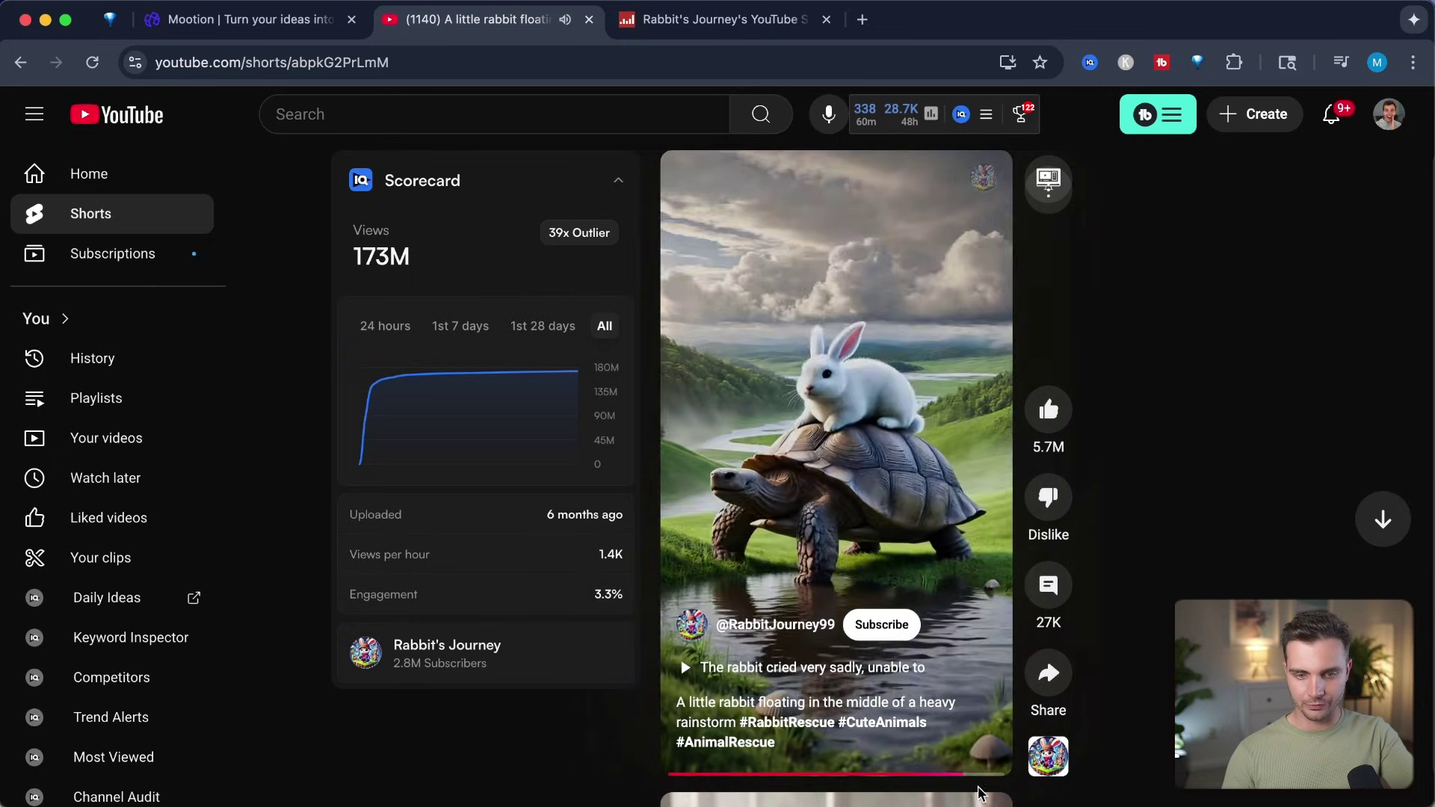
click(814, 447)
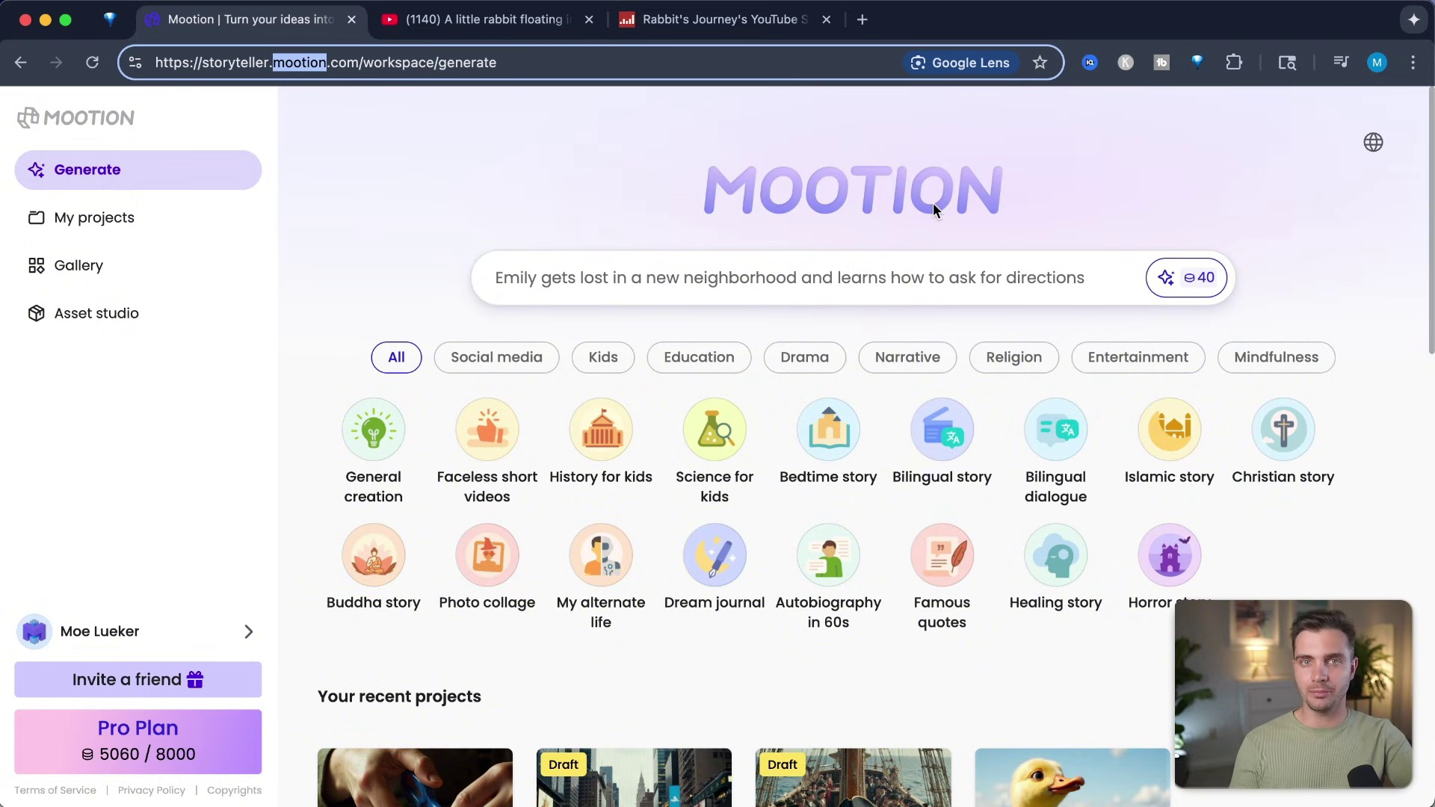
Switch to Mootion and review the credits, prices and features of its subscription plans
click(136, 753)
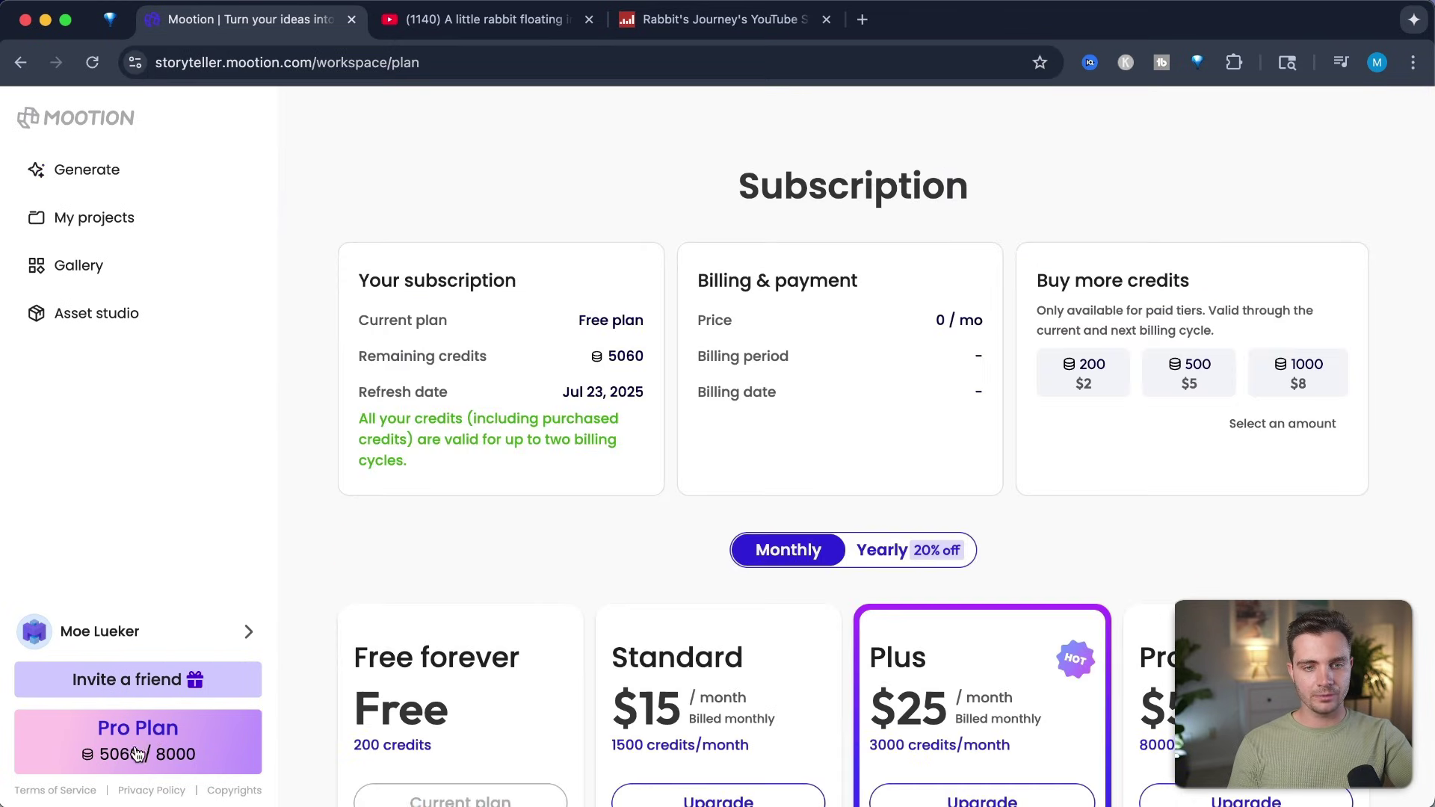
scroll(526, 580, down, 5)
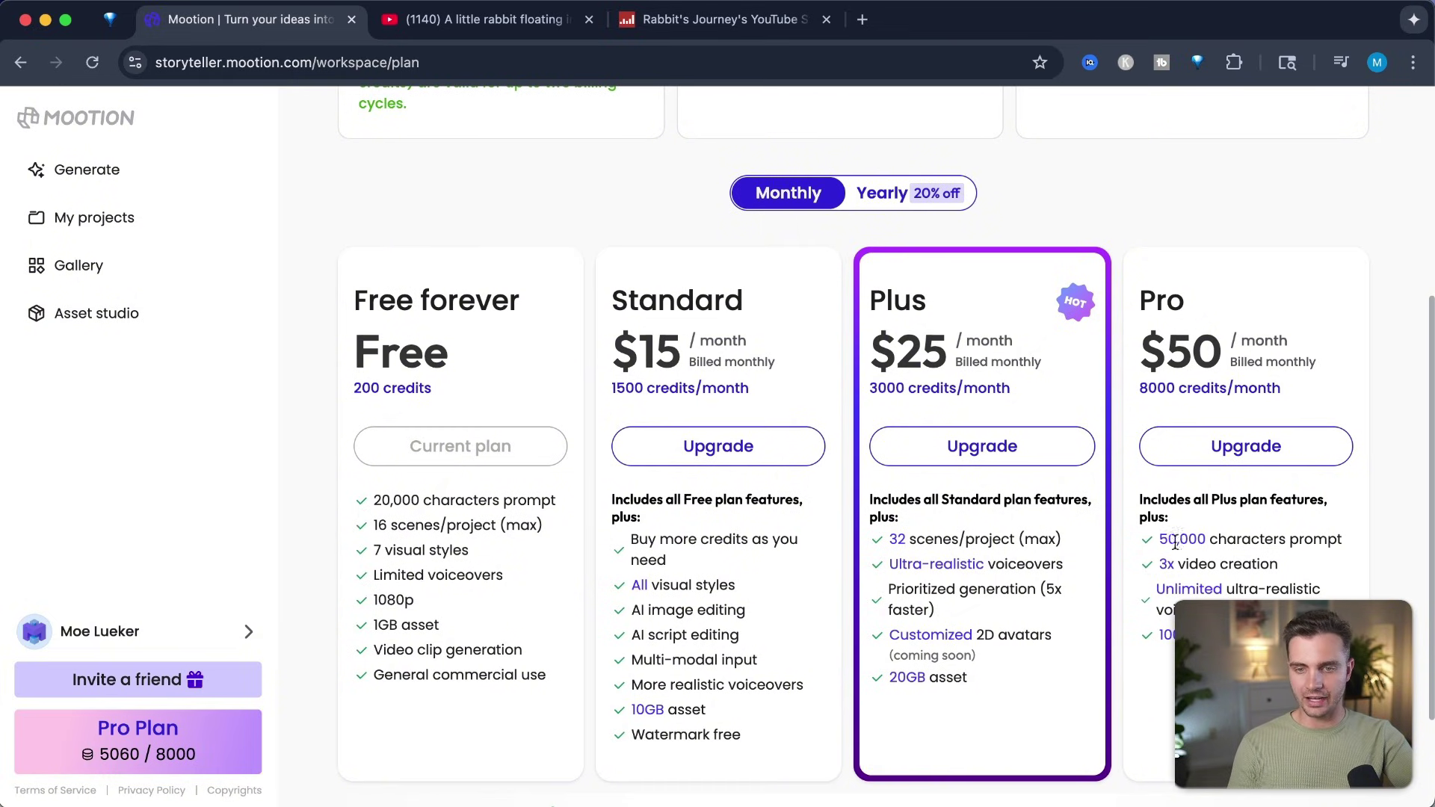
scroll(692, 333, up, 5)
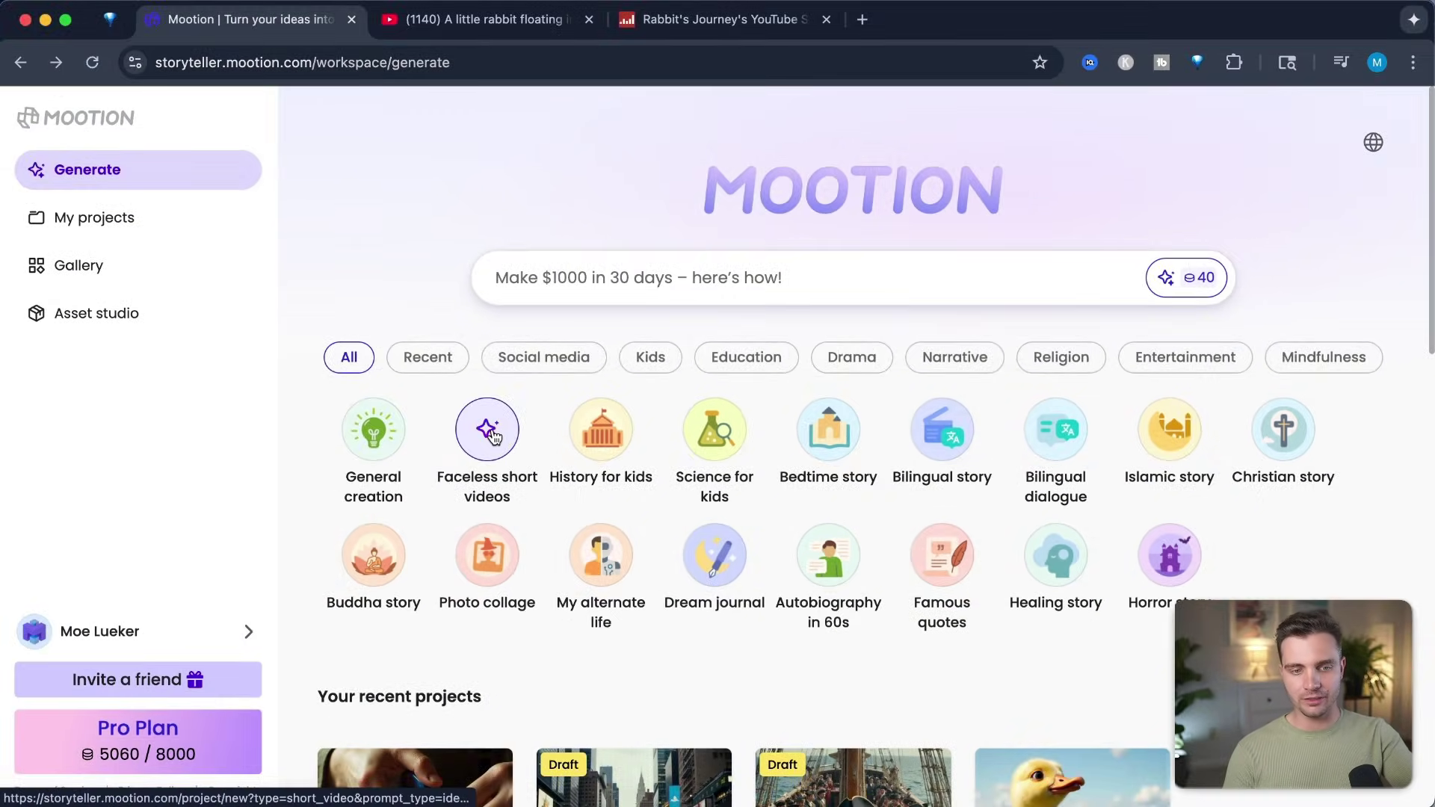
Start a faceless short video with a prompt for a wholesome, friendly, dramatic, cute story of a hurt turtle healed by a rabbit who becomes its friend
click(490, 432)
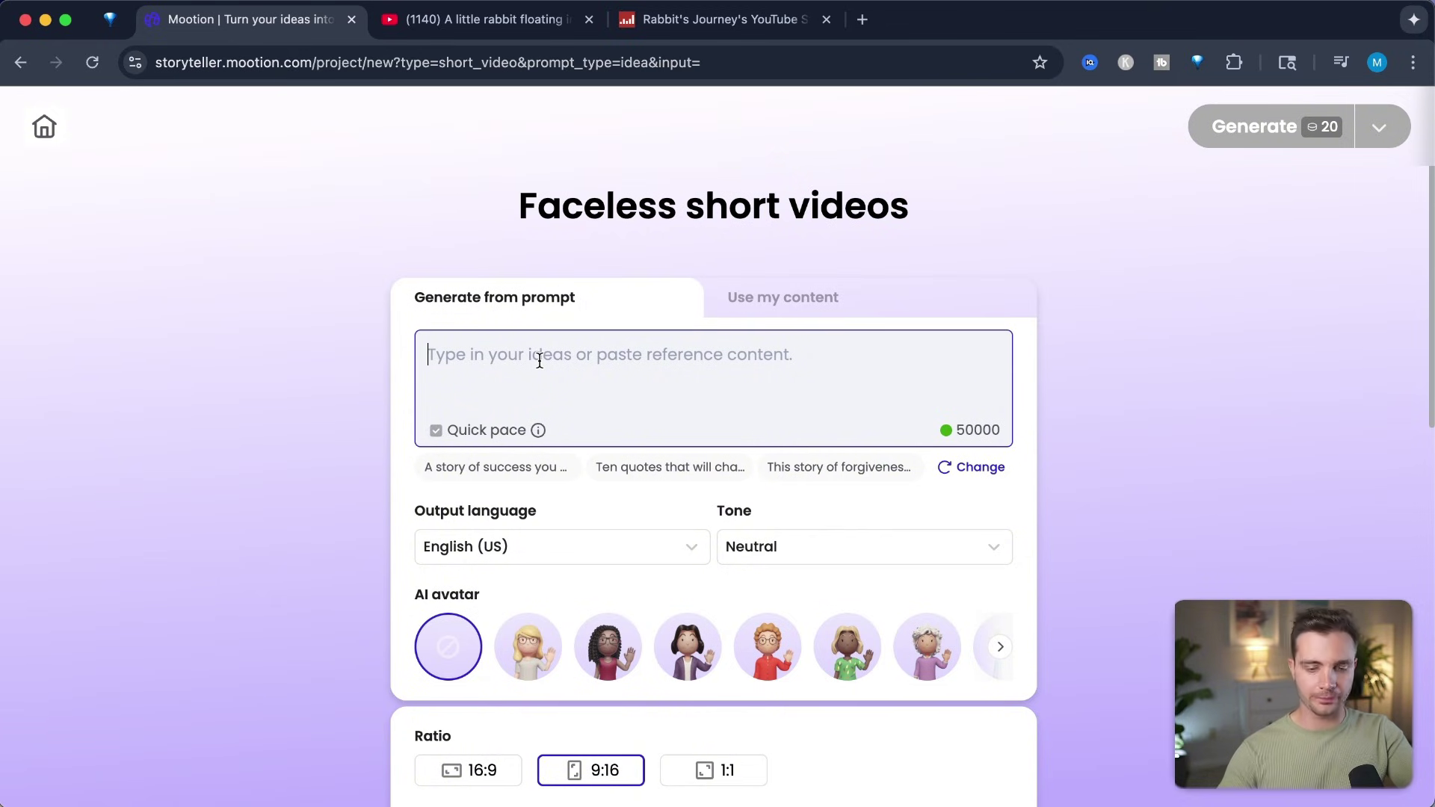
text(Create a storyline of a turtle that gets hurt, it meets a rabbit that heals it, they become great friends. Create a Wholesome story arc, friendly, dramatic, cute.)
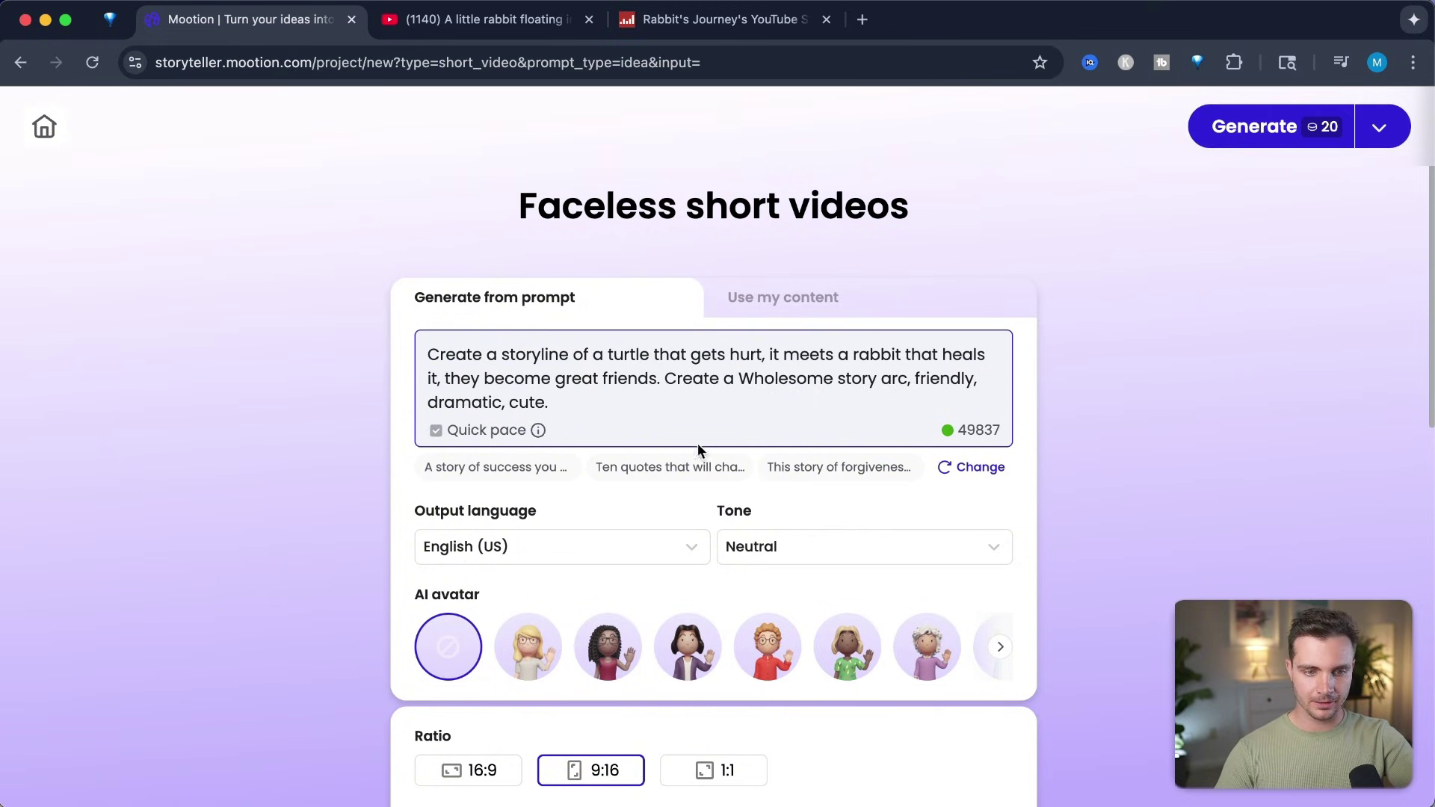
Choose the 3D cartoon visual style and generate the story's script and scenes
scroll(528, 549, down, 2)
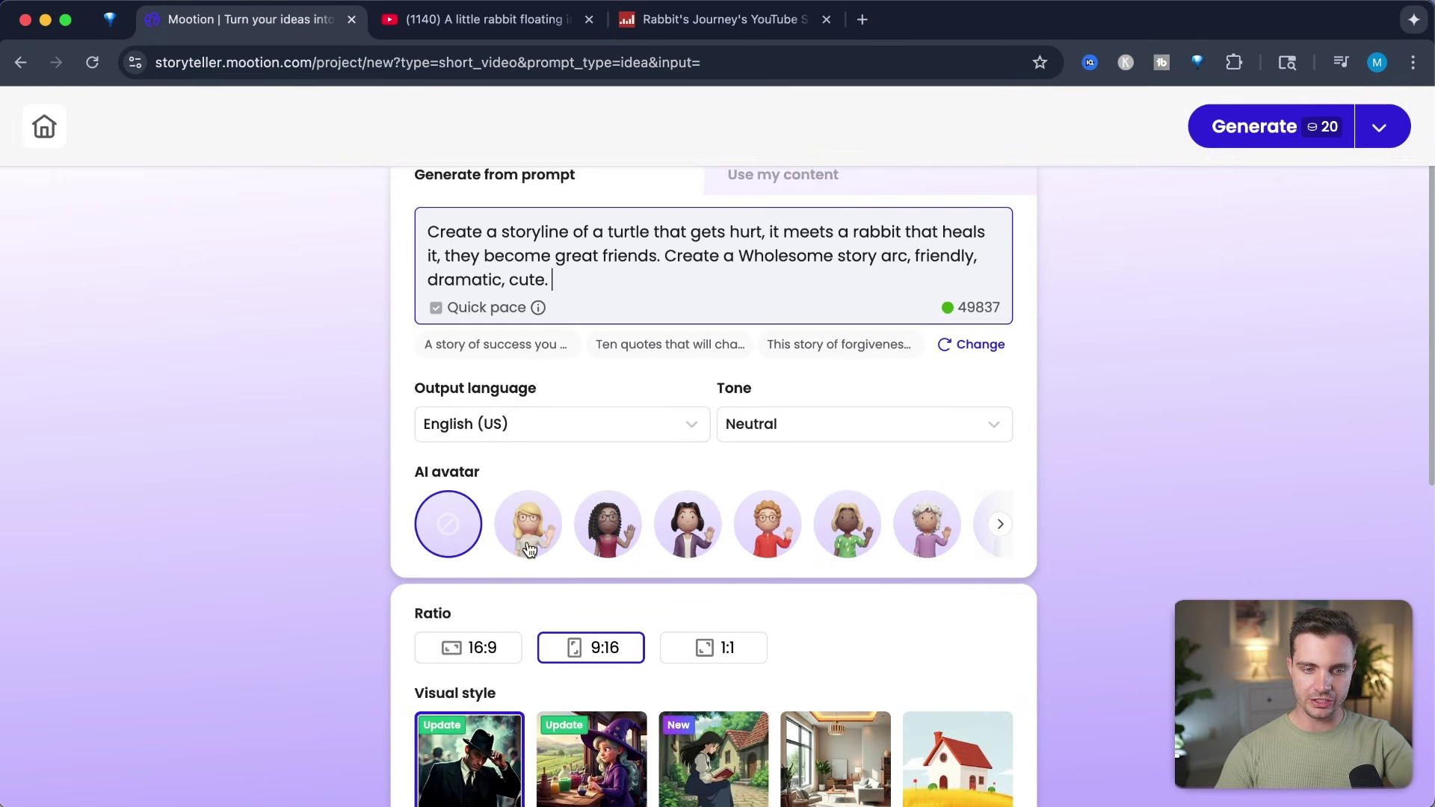
scroll(523, 508, down, 3)
scroll(576, 516, down, 2)
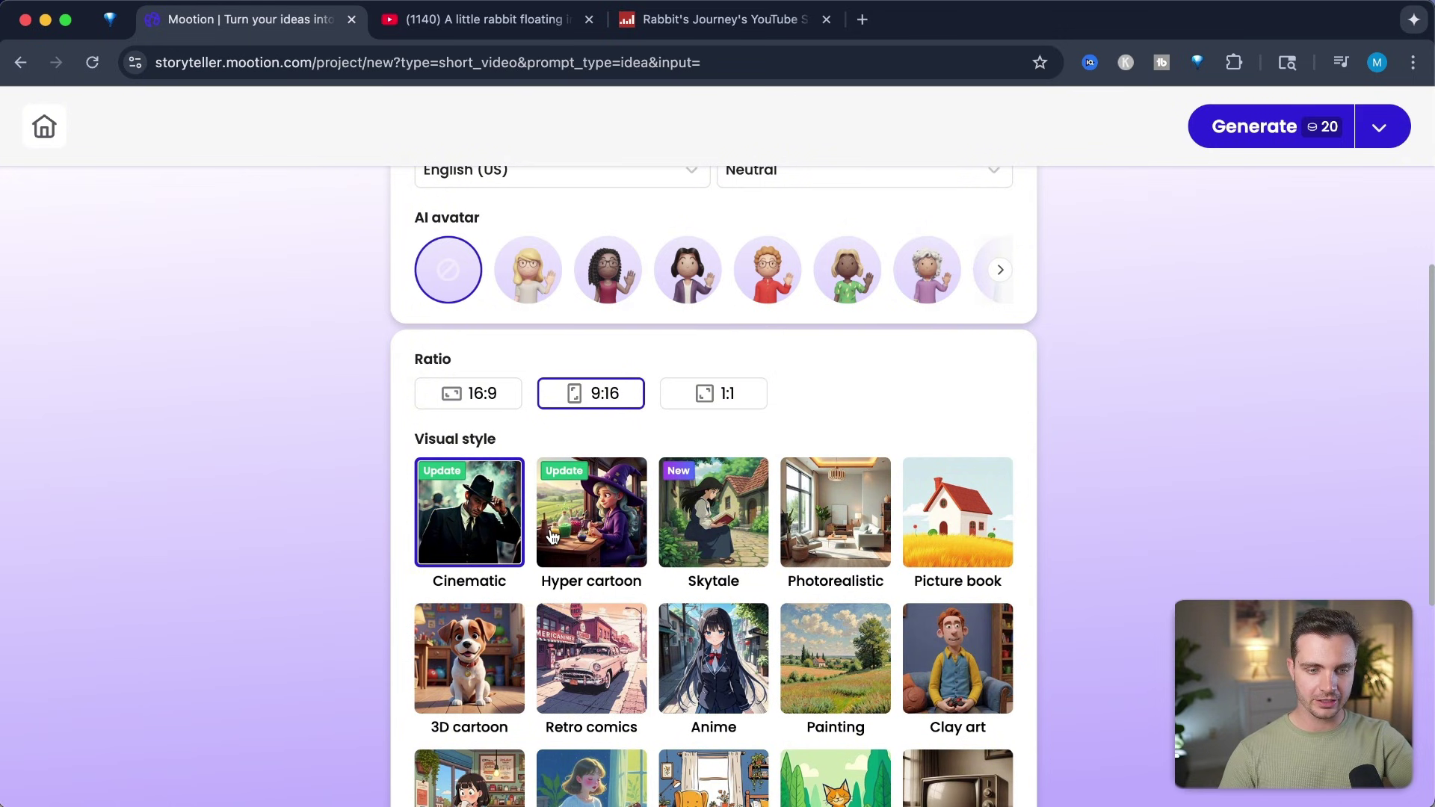
scroll(499, 495, down, 3)
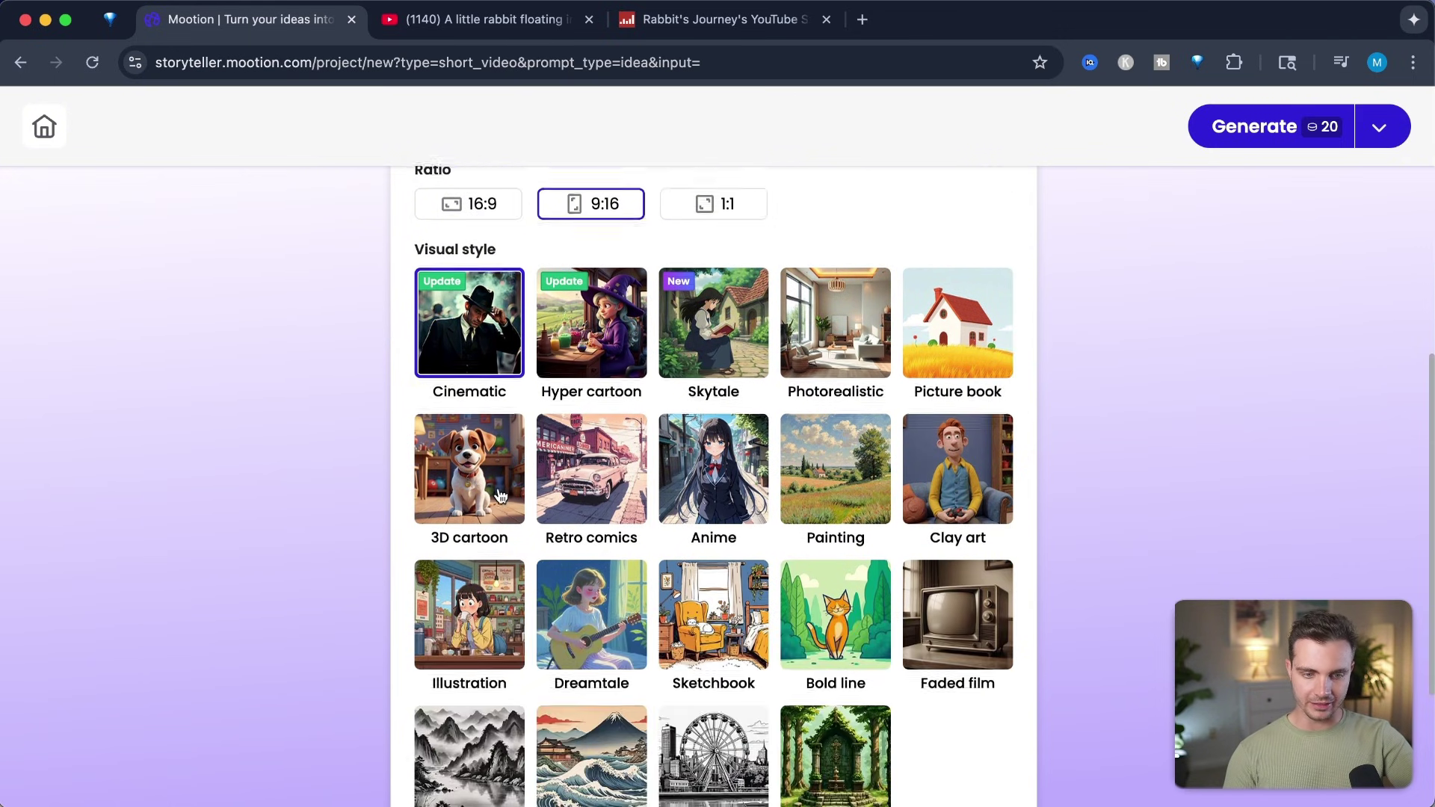
scroll(490, 493, down, 1)
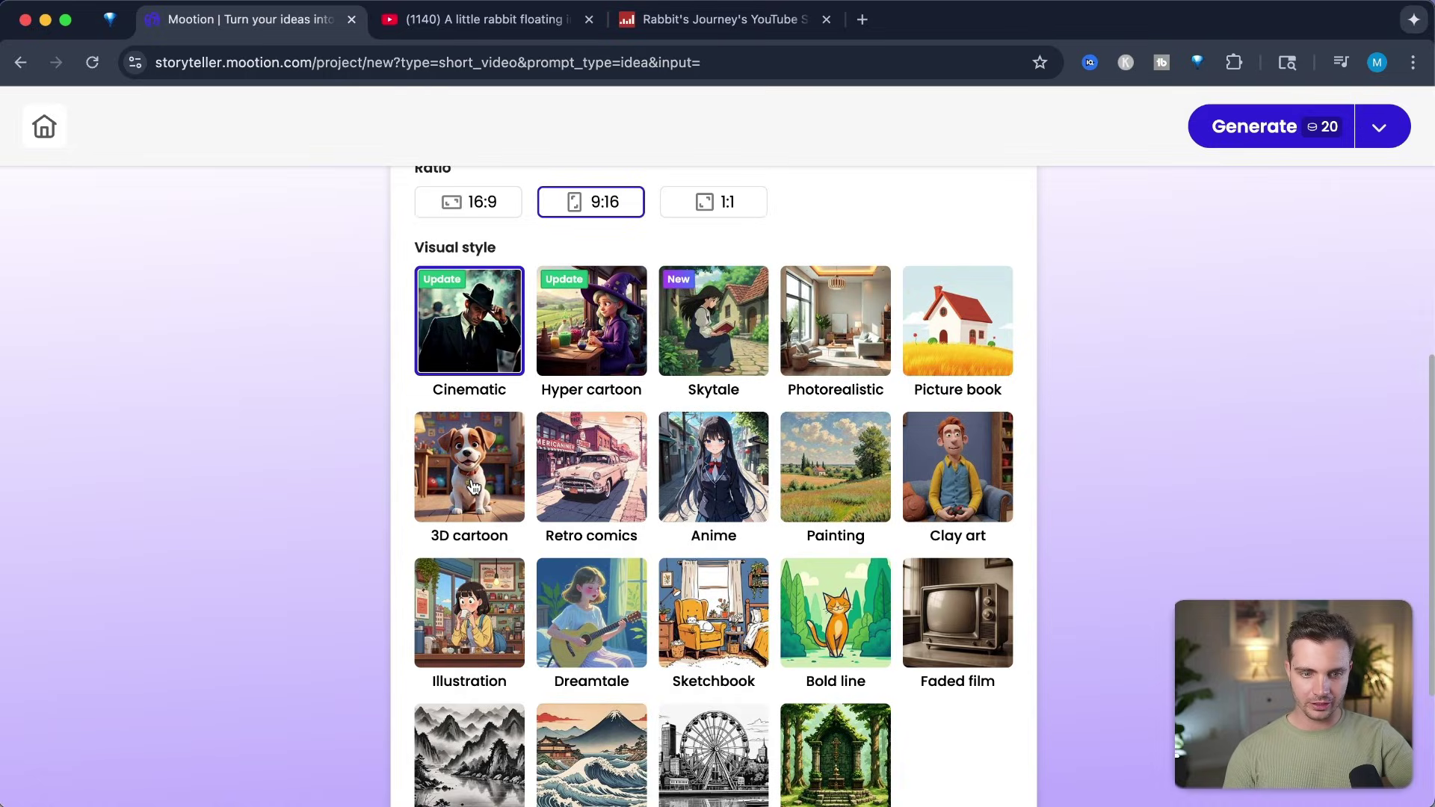
click(472, 487)
scroll(1212, 138, up, 9)
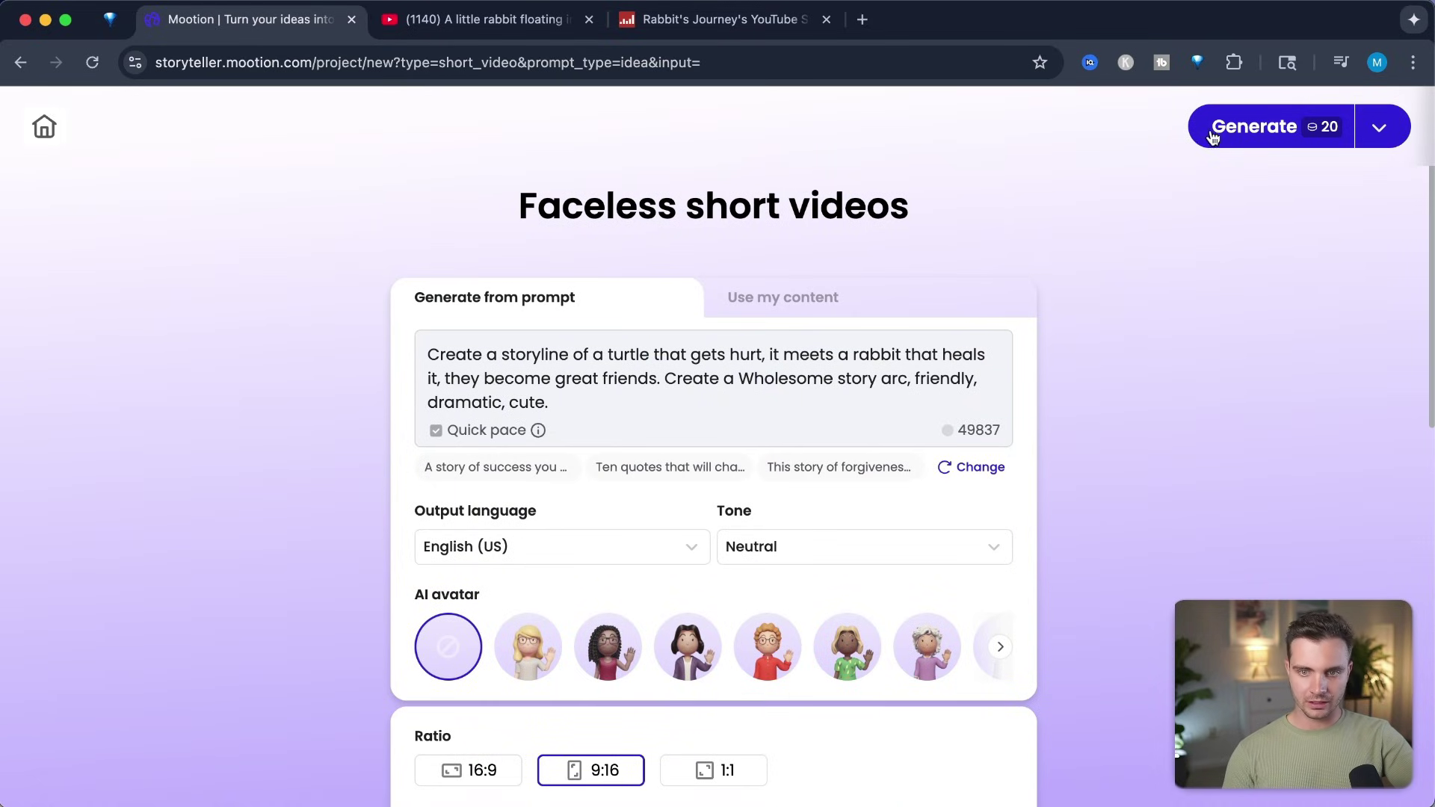
click(1262, 129)
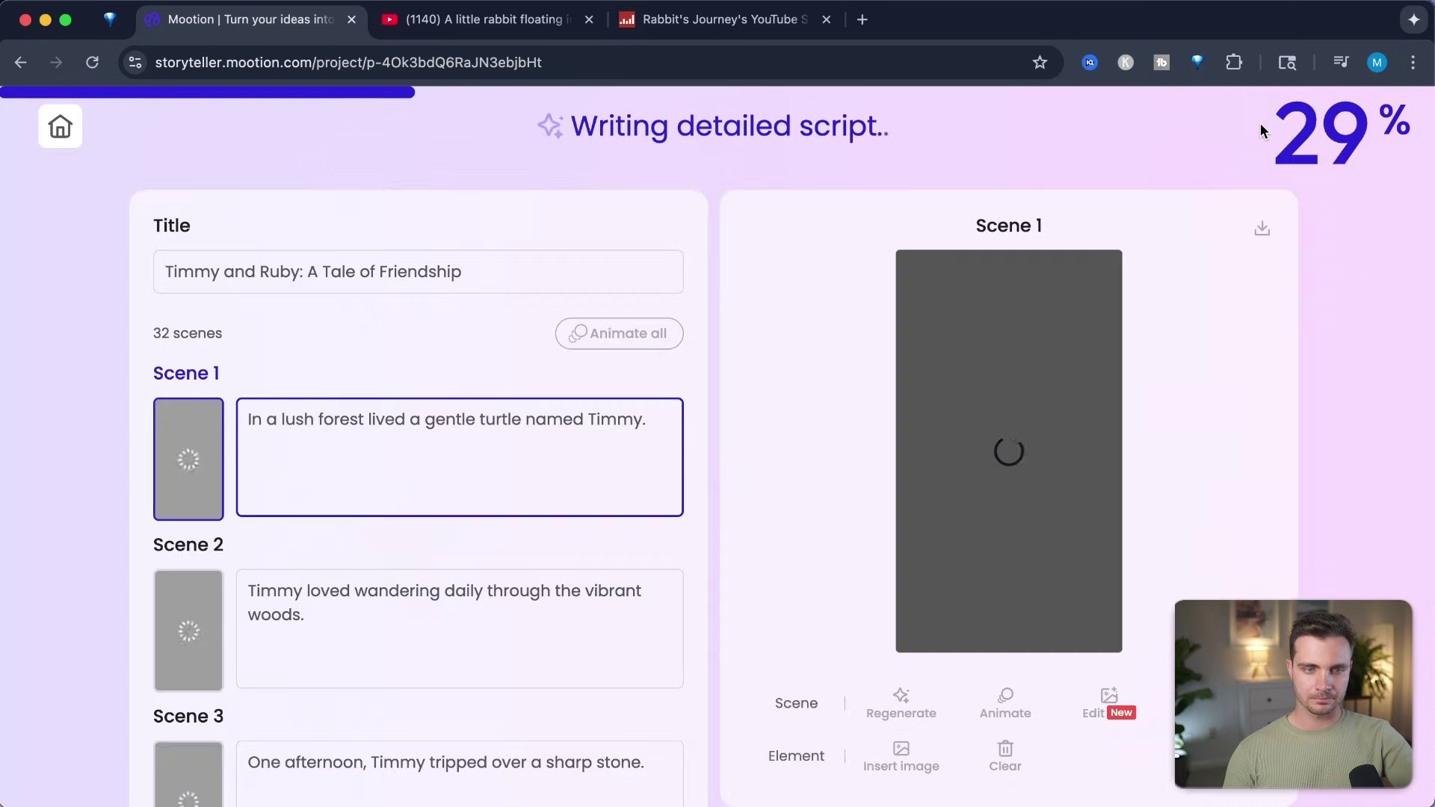
Close the browser page with Rabbit's Journey's YouTube stats and read through the generated scene scripts
click(826, 19)
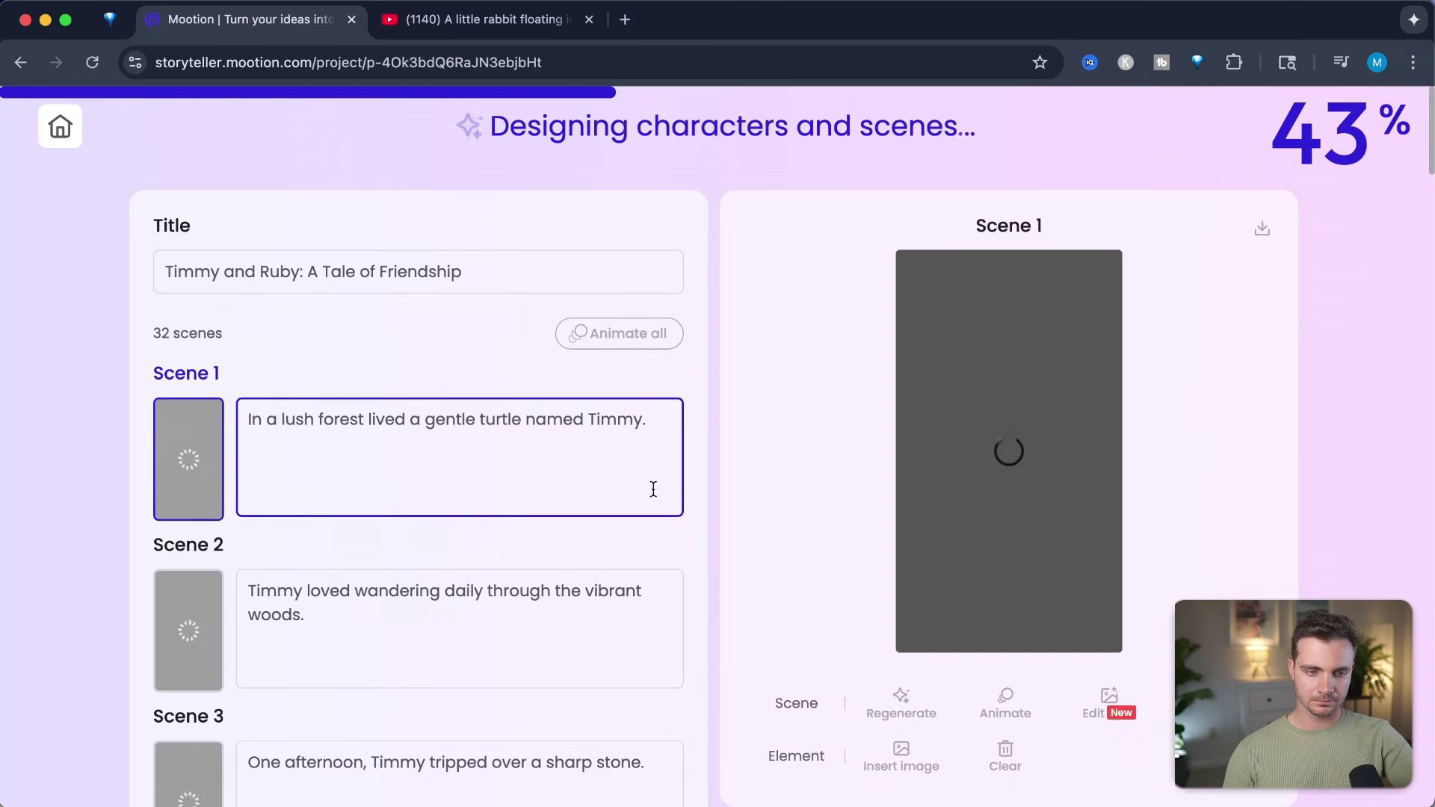
scroll(653, 495, down, 8)
scroll(652, 487, down, 20)
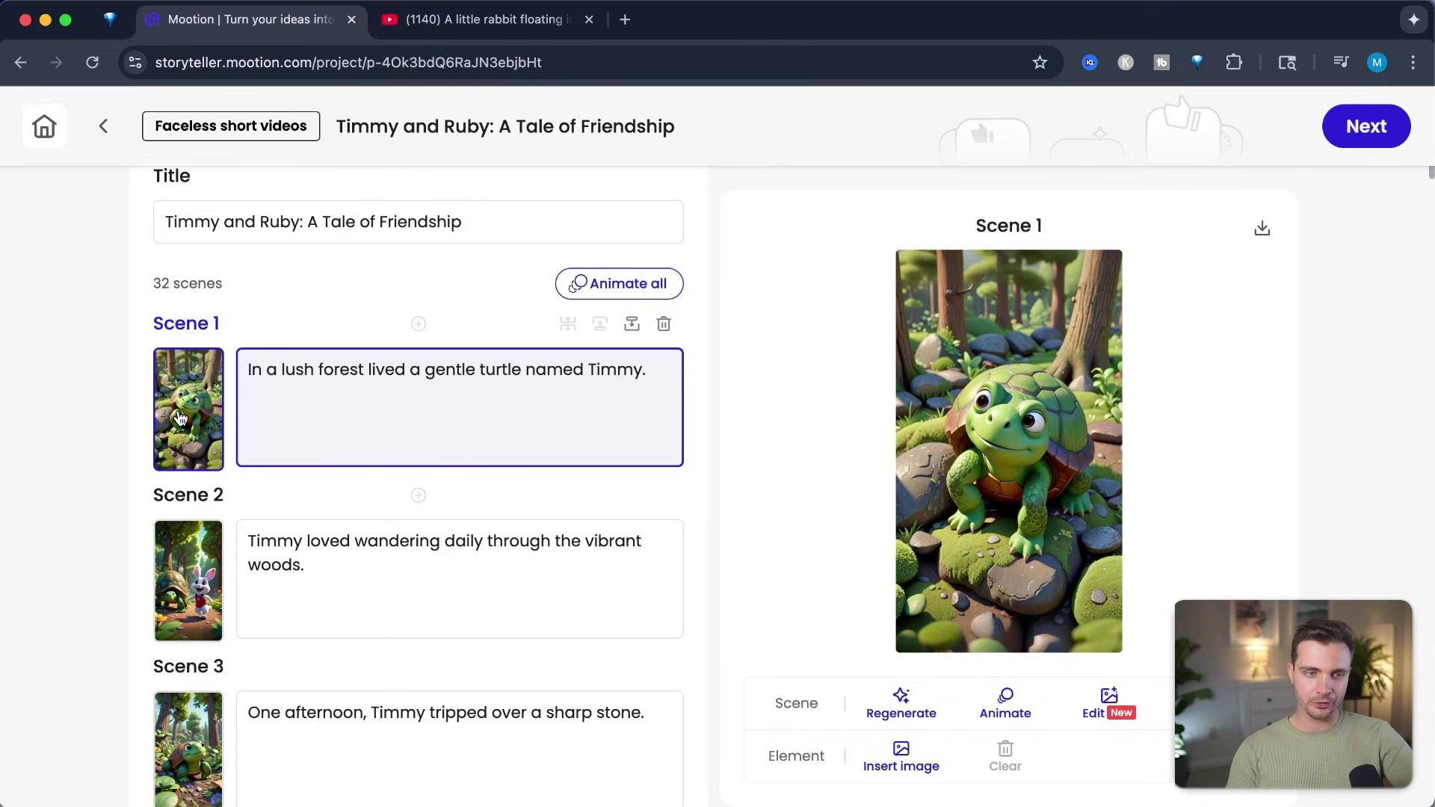
scroll(338, 345, down, 2)
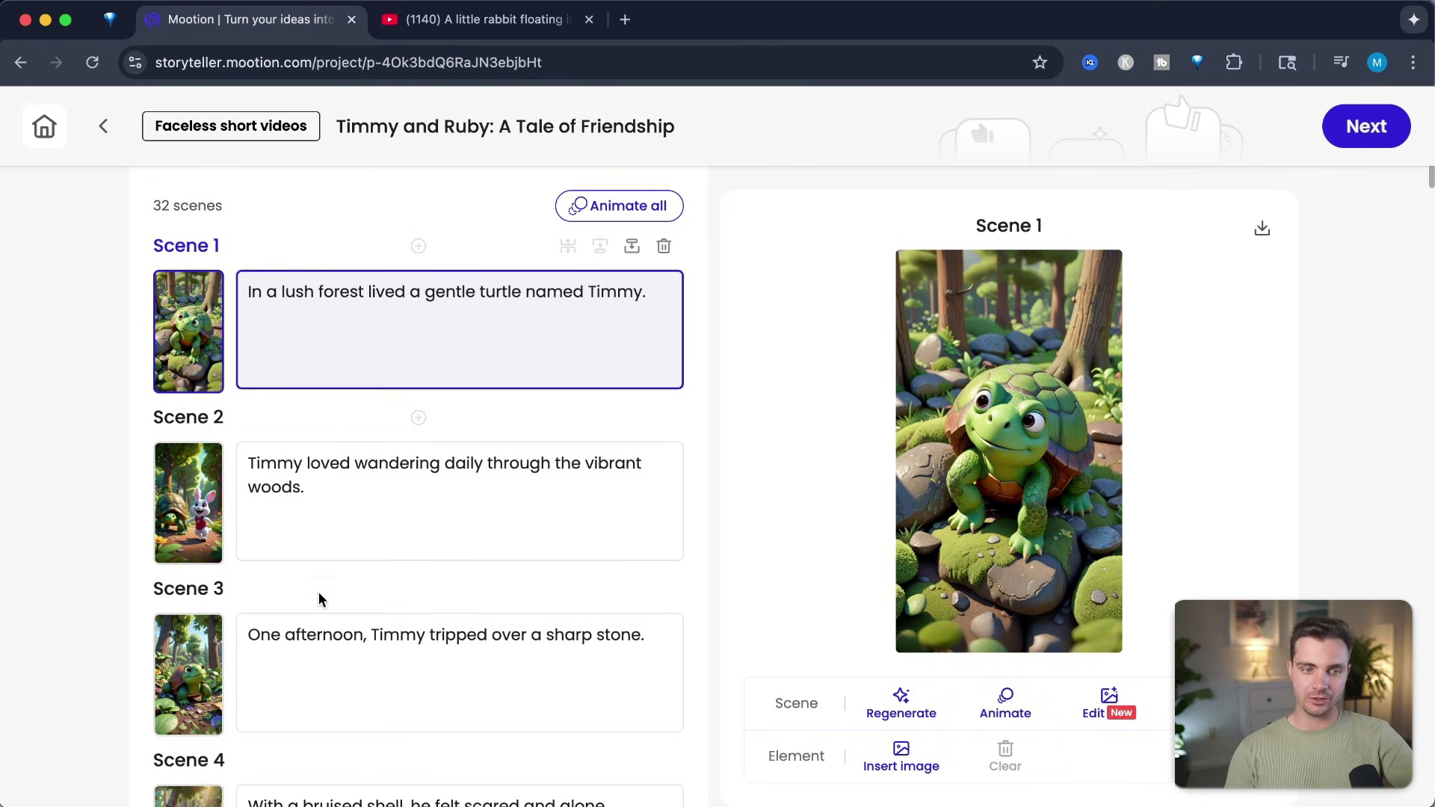
scroll(345, 527, down, 7)
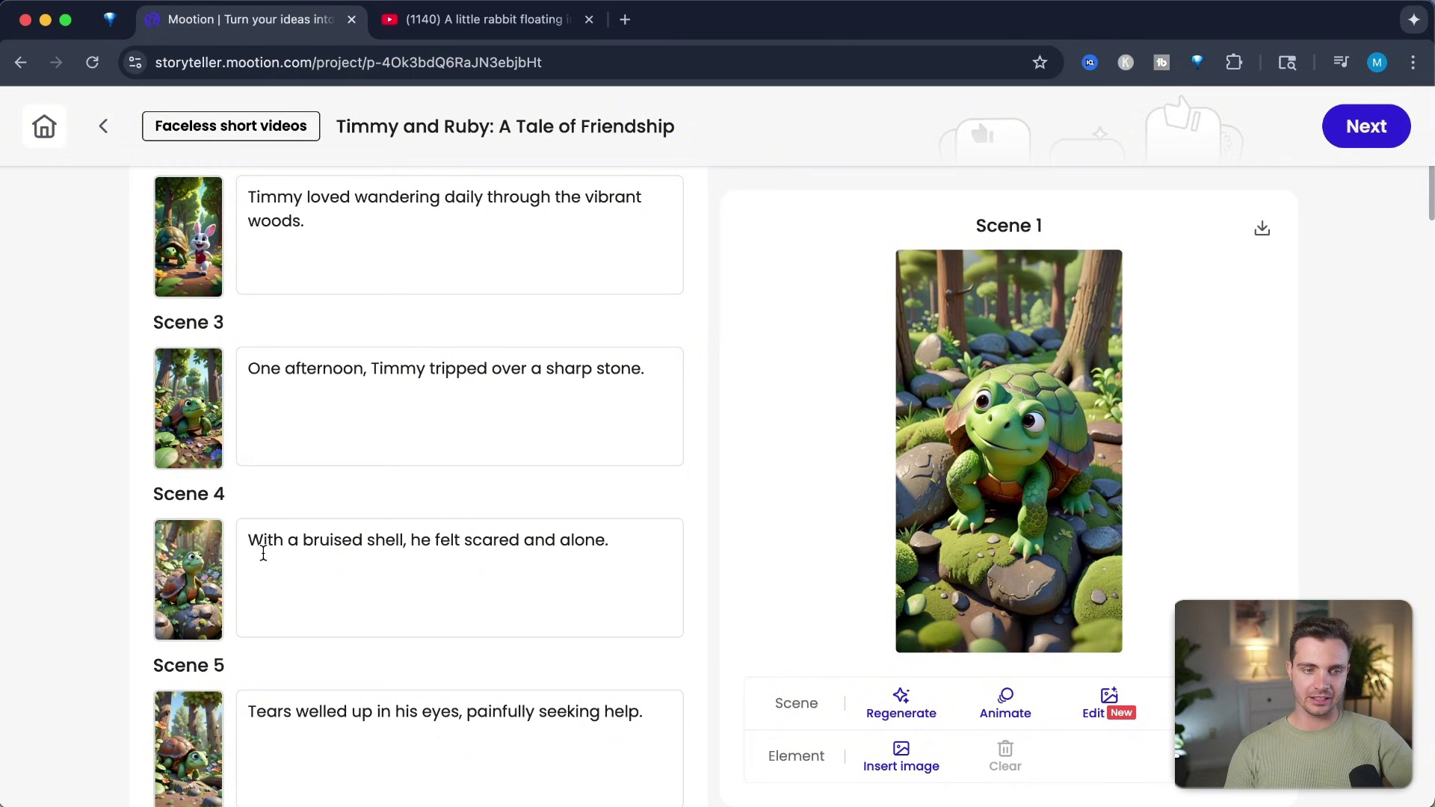
scroll(263, 553, down, 3)
Preview the generated images of scenes 3 to 6 and scene 10 at full size
click(196, 311)
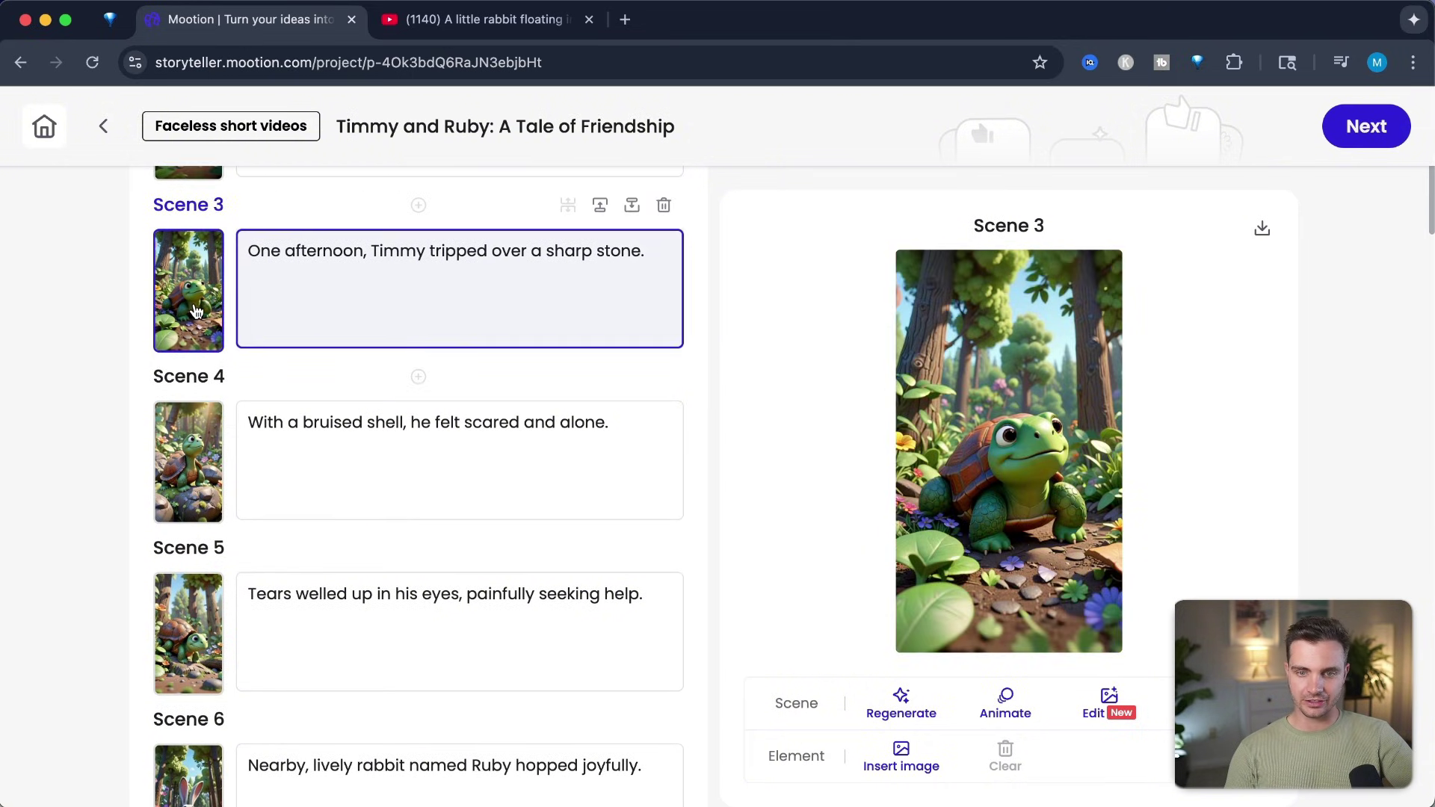
click(187, 468)
scroll(198, 493, down, 5)
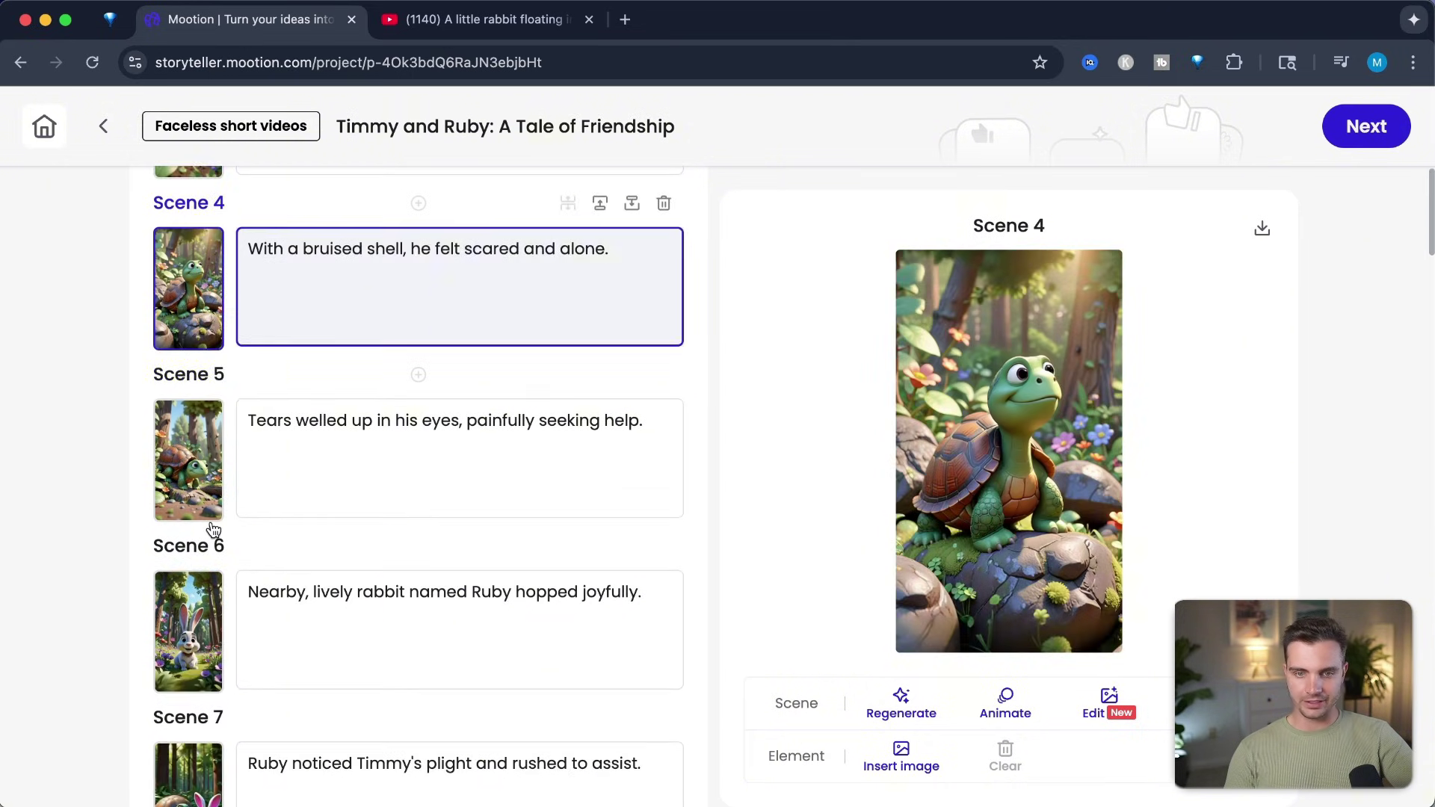
click(206, 452)
click(179, 614)
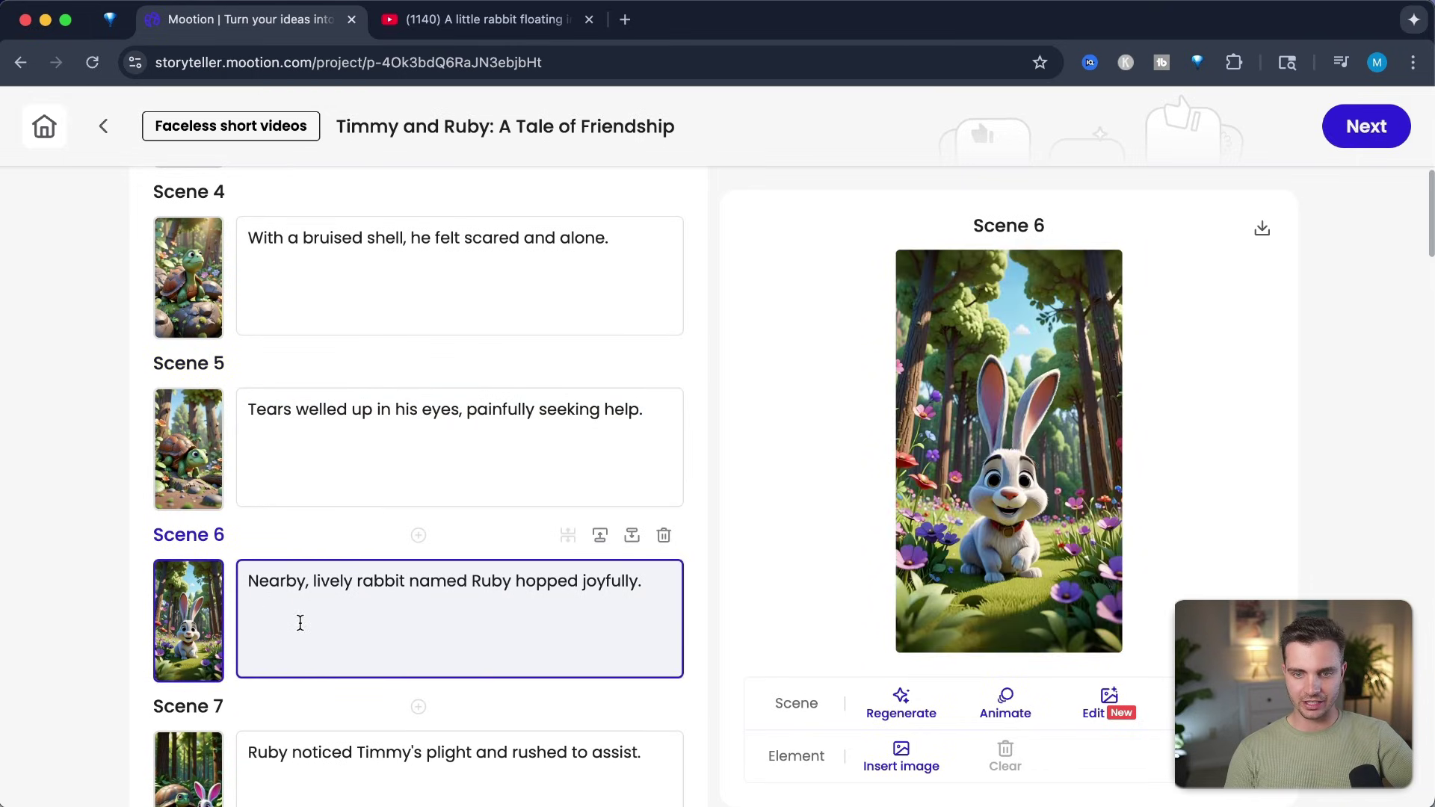
scroll(297, 621, down, 5)
click(190, 635)
scroll(191, 636, down, 3)
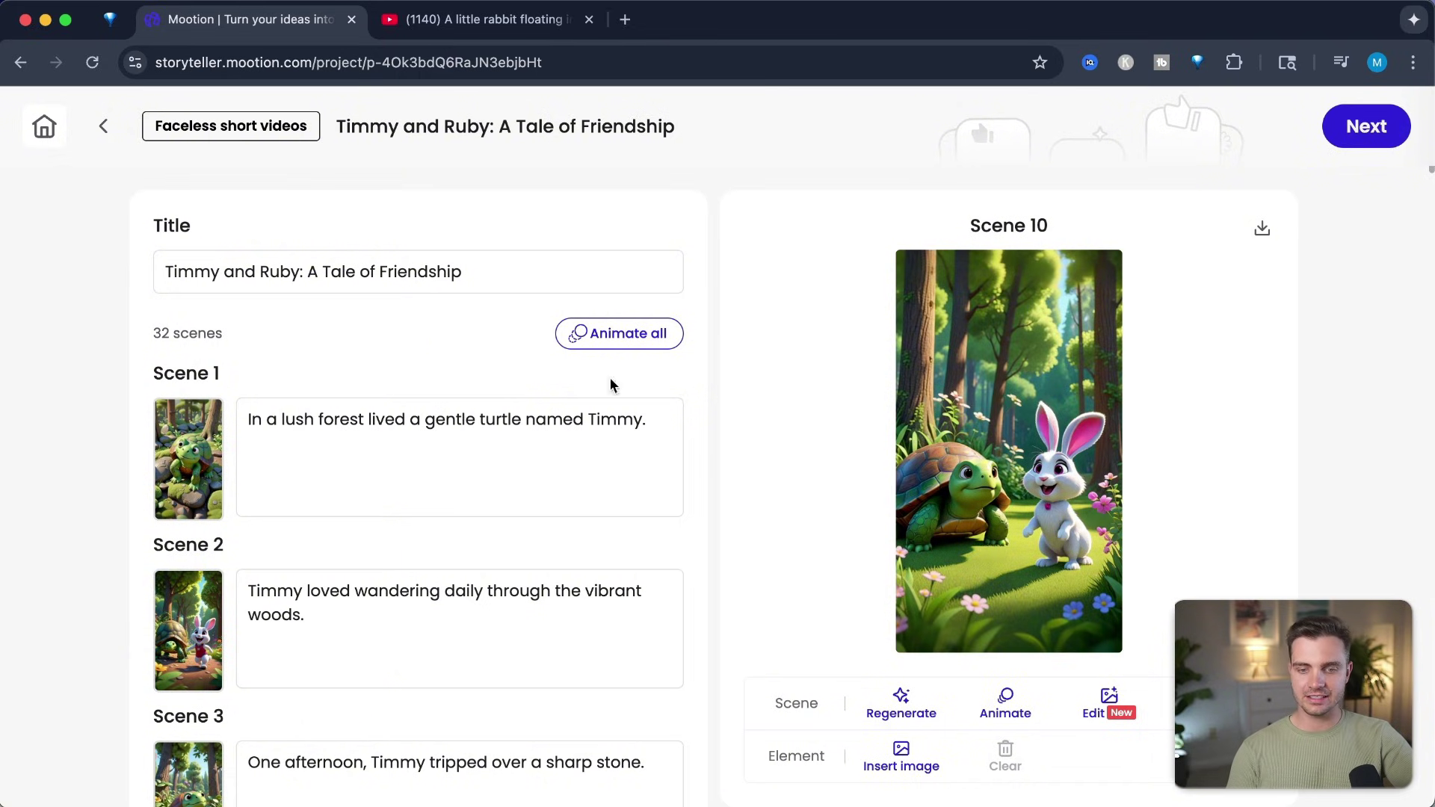
Proceed to the video styling stage, apply the white black-outlined subtitle style from the last row and set the scene effect to Mini zoom
click(1374, 131)
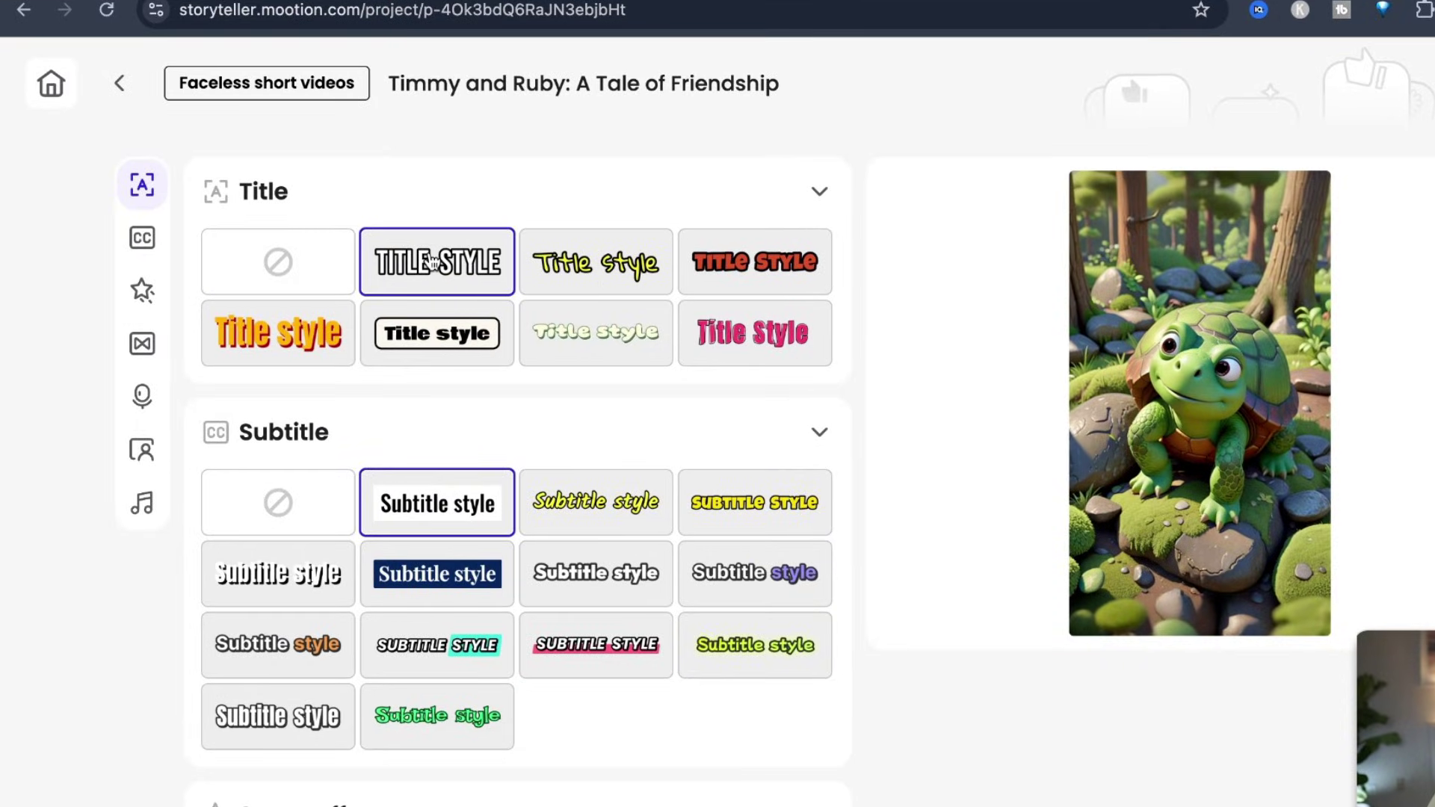
click(255, 719)
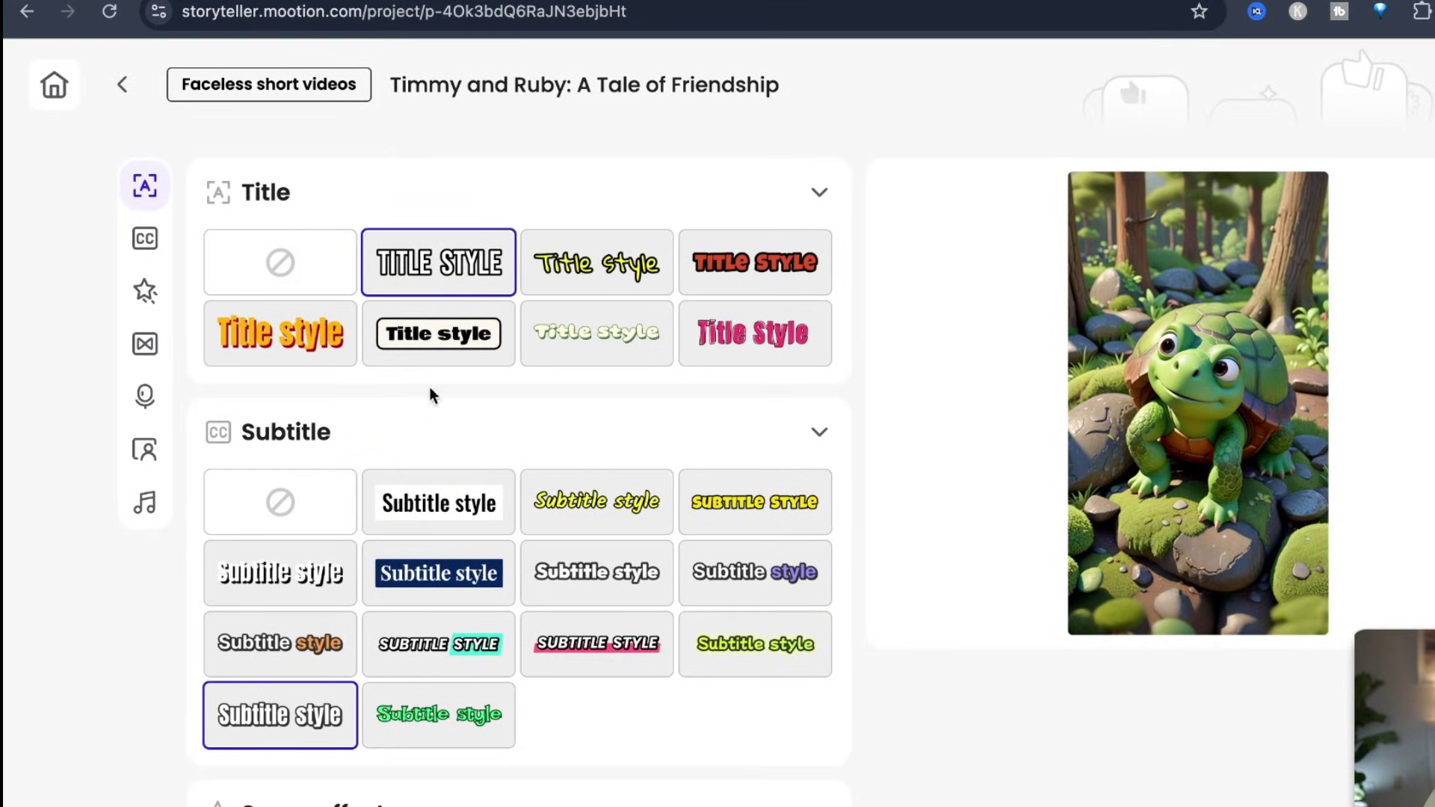
scroll(553, 581, down, 8)
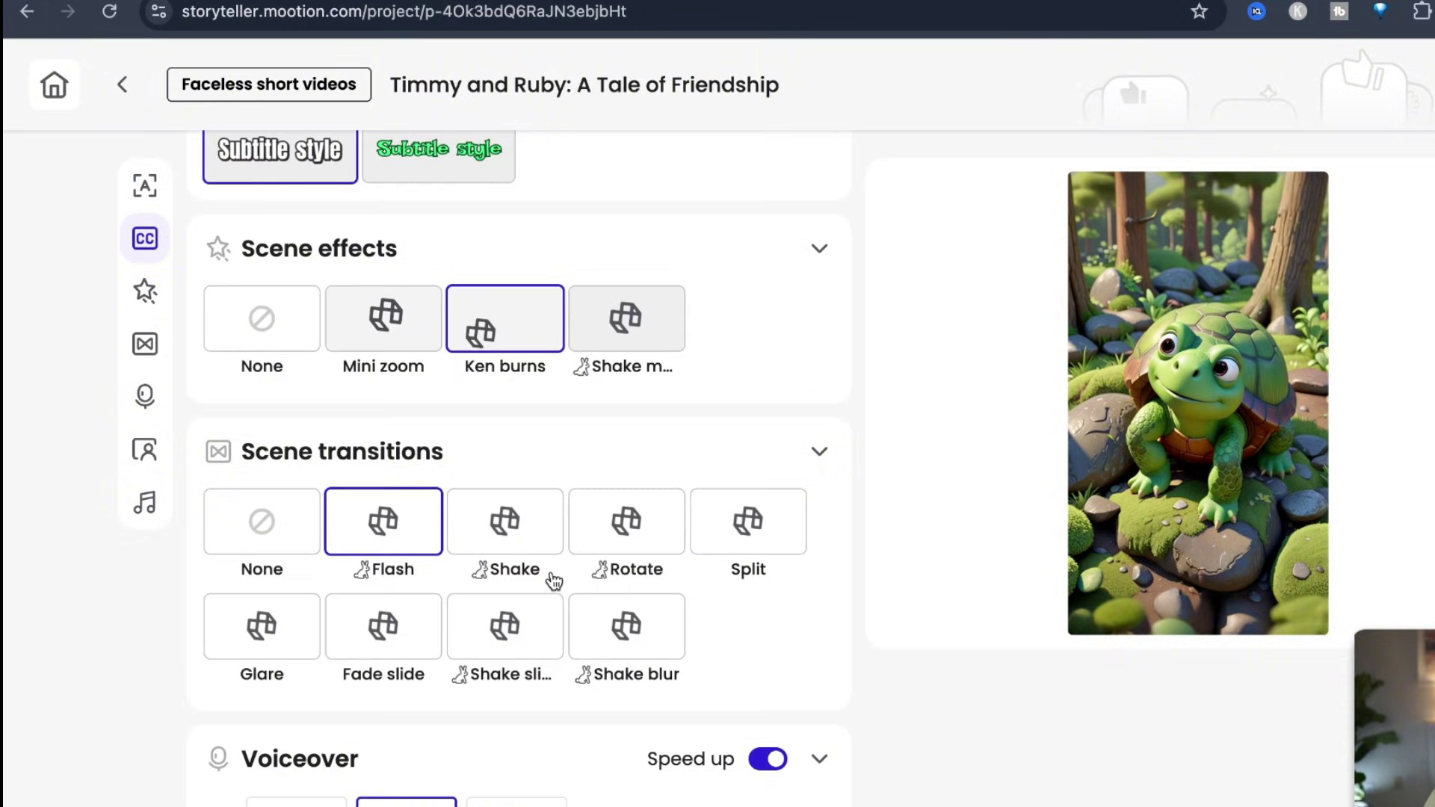
click(384, 335)
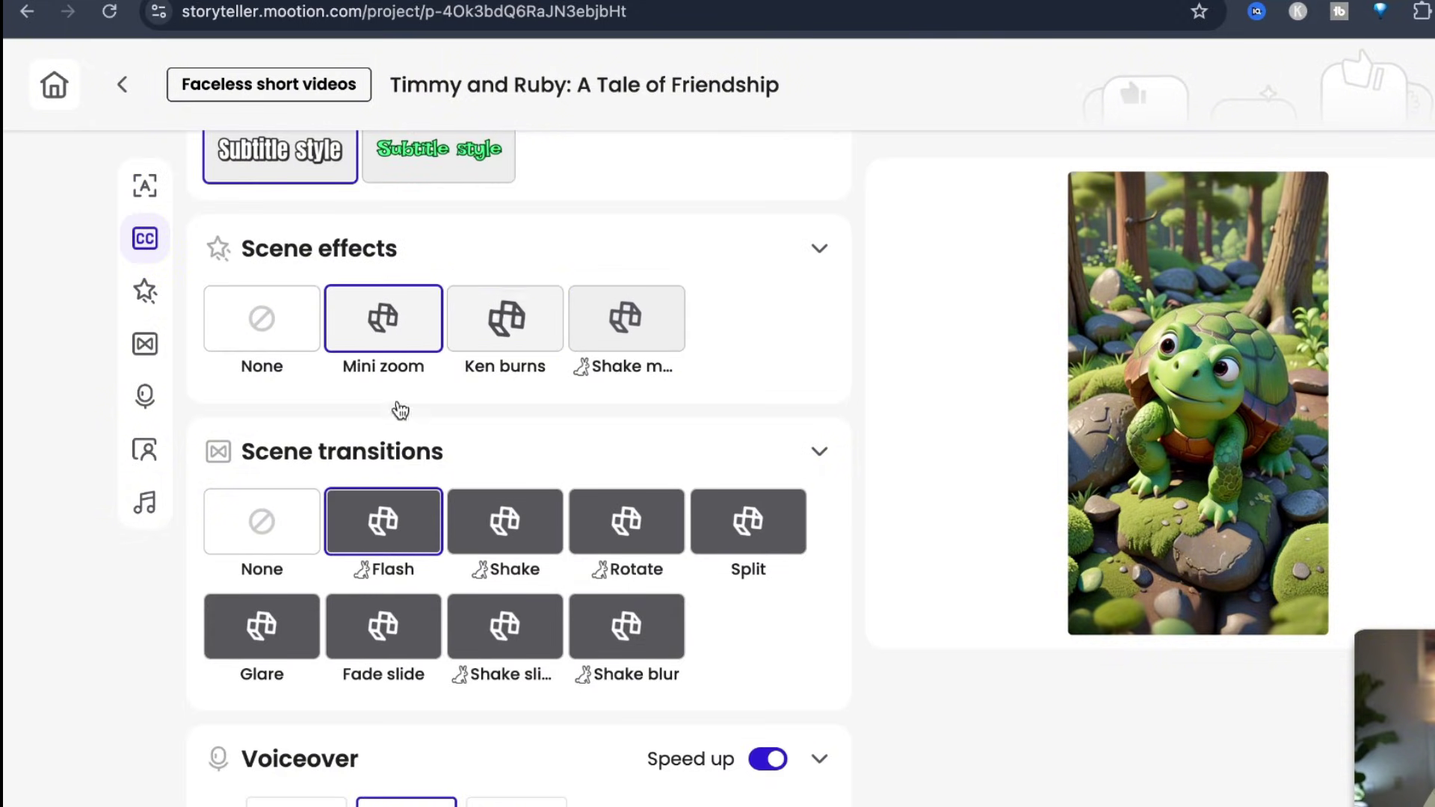
scroll(393, 404, down, 2)
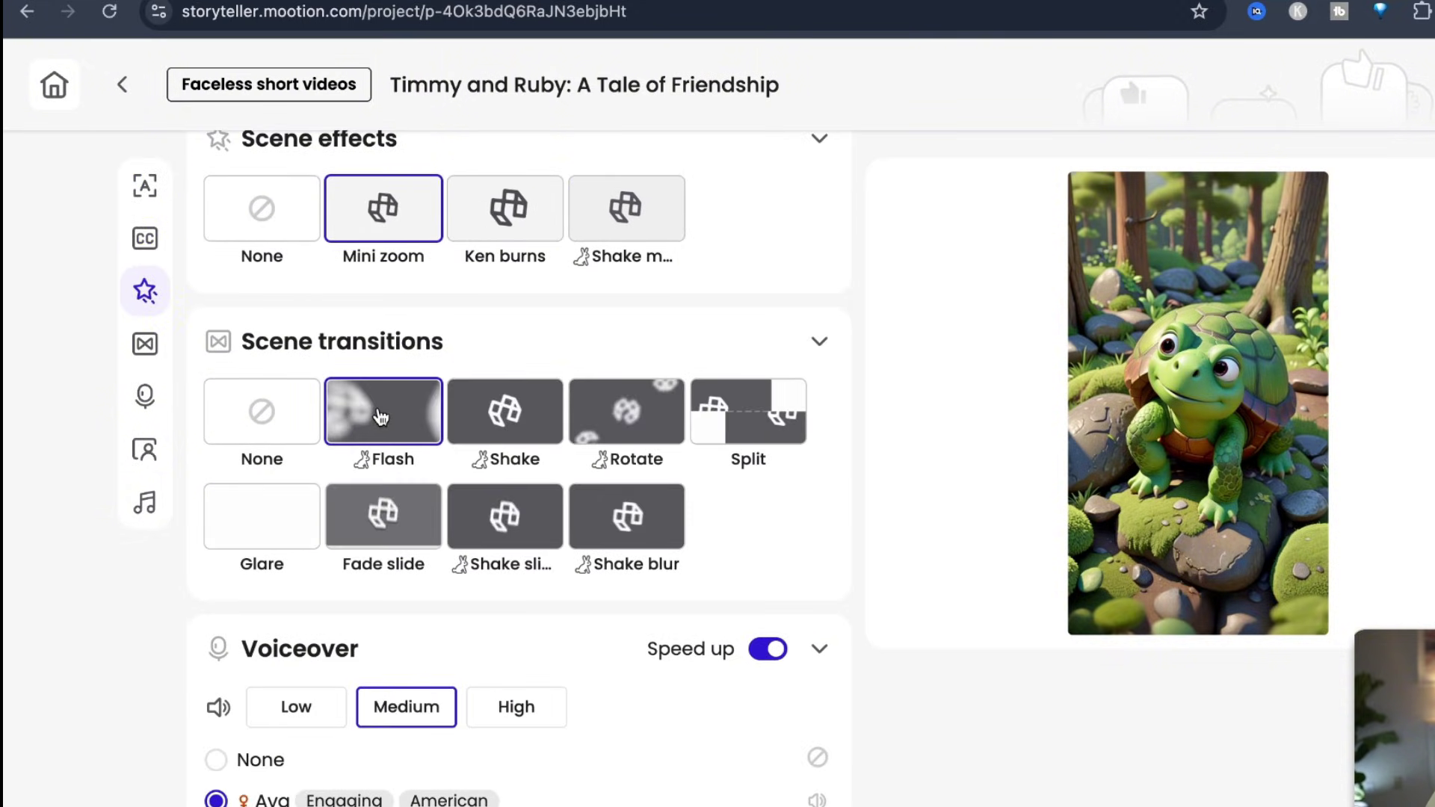
Listen to the Ava, Emma and Aria voiceover samples, replay Ava's, and look over the avatar layout and AI music options
scroll(446, 531, down, 3)
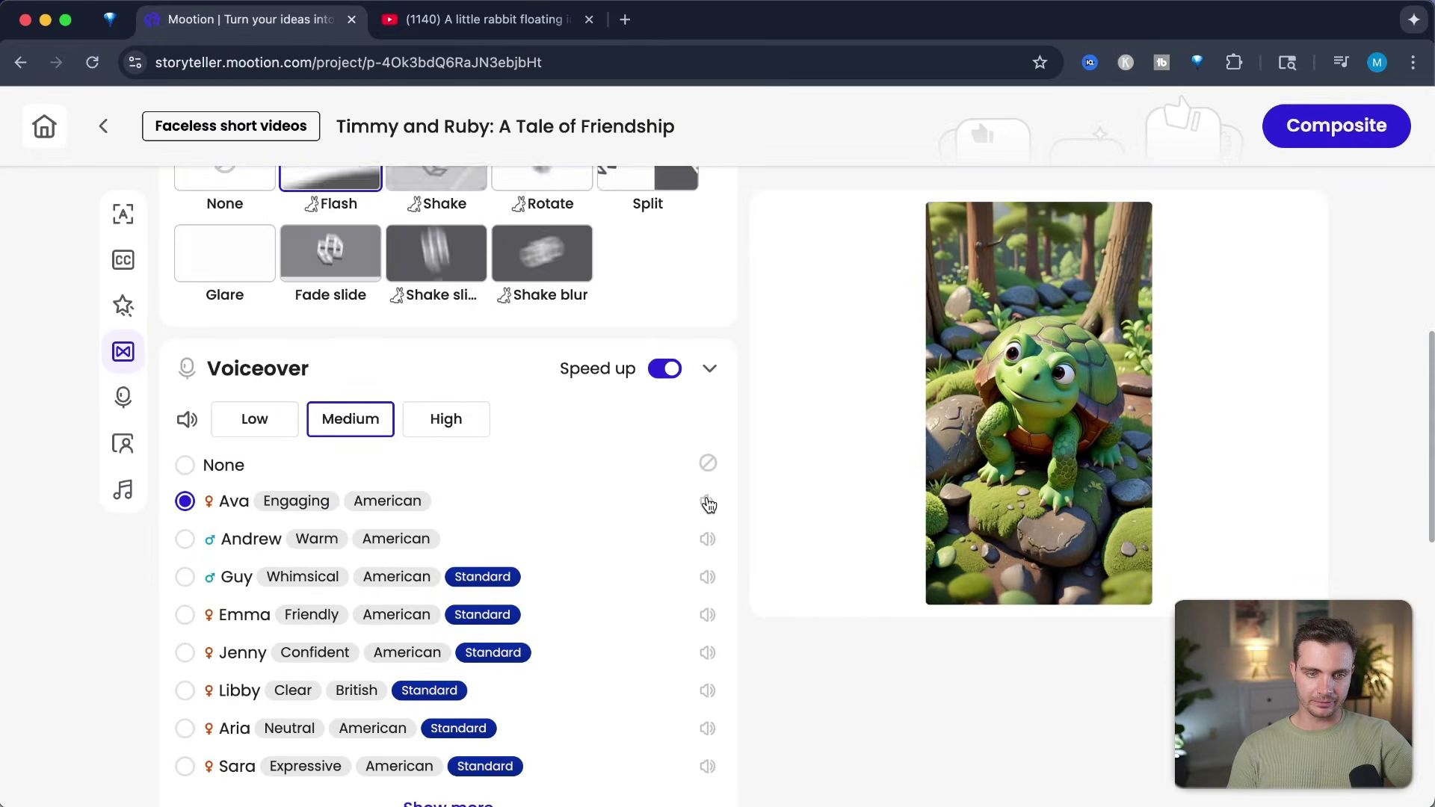
click(708, 503)
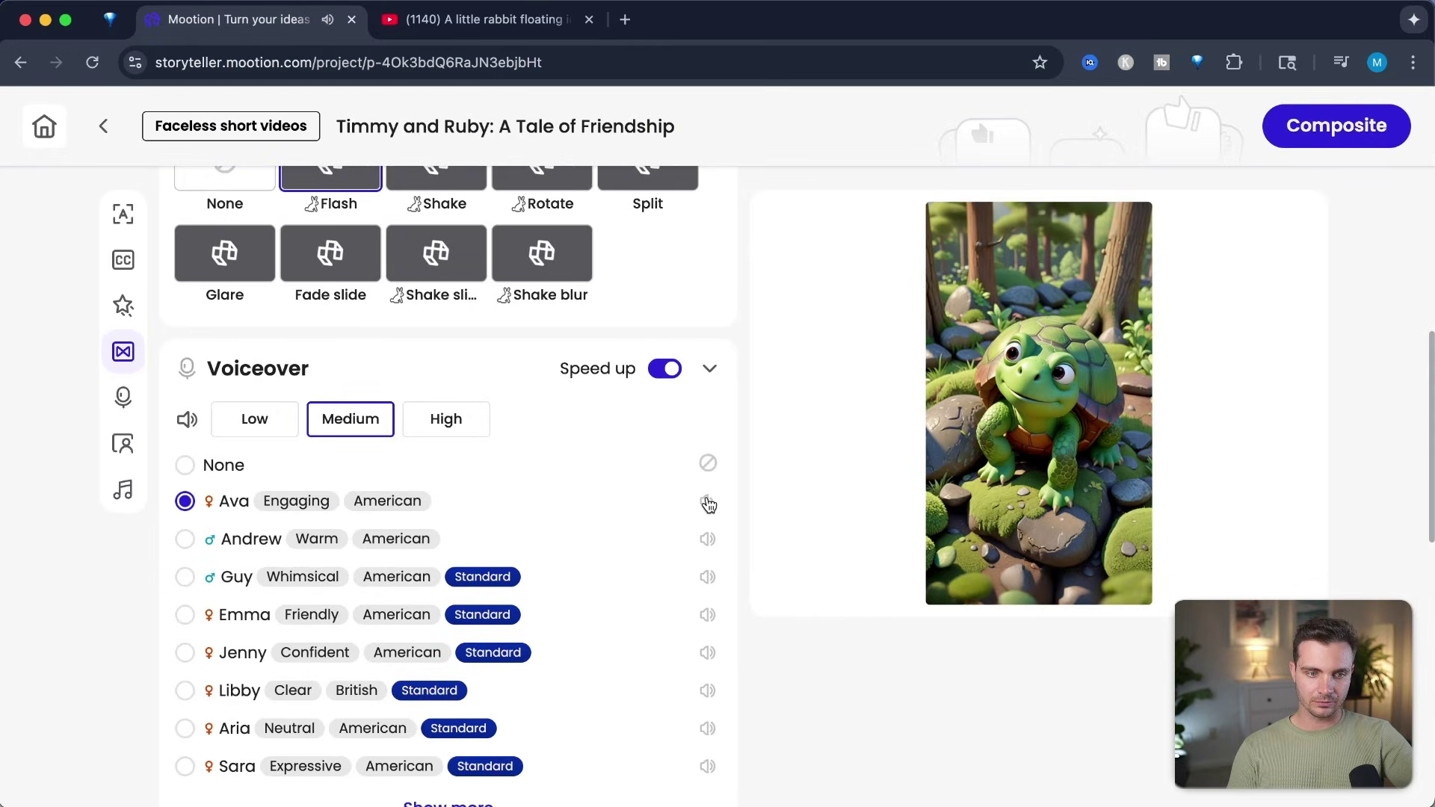
click(709, 616)
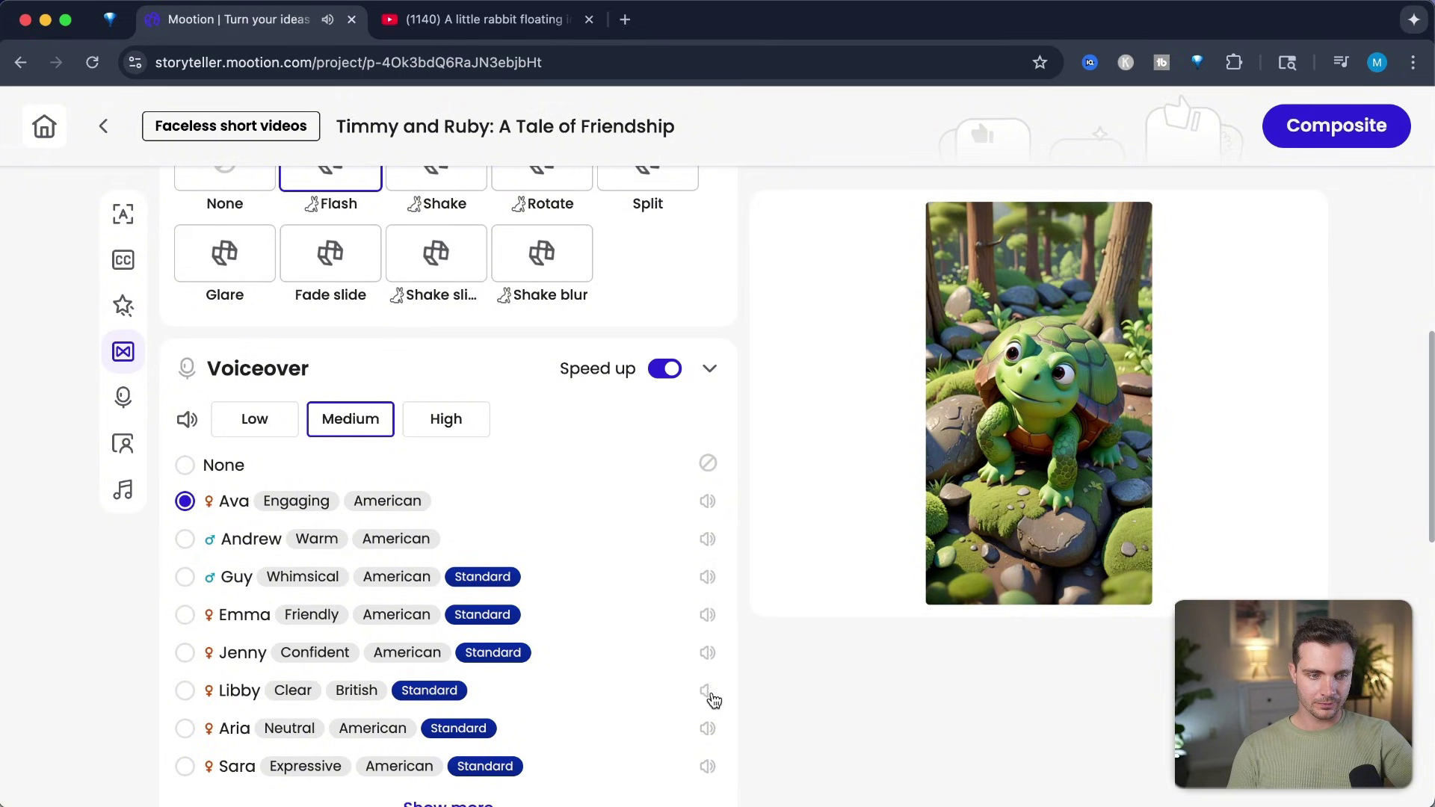
click(708, 728)
click(710, 502)
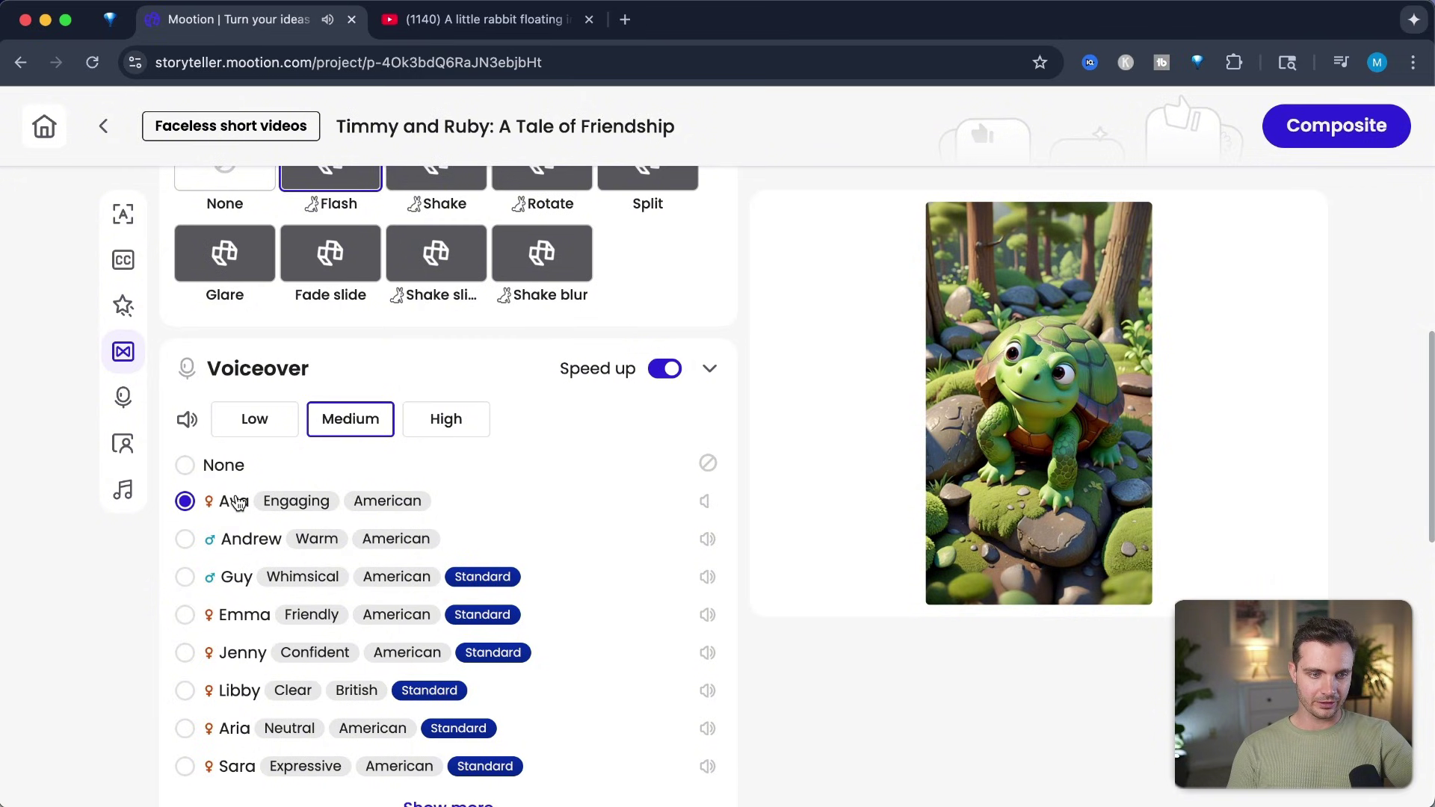
scroll(237, 508, down, 7)
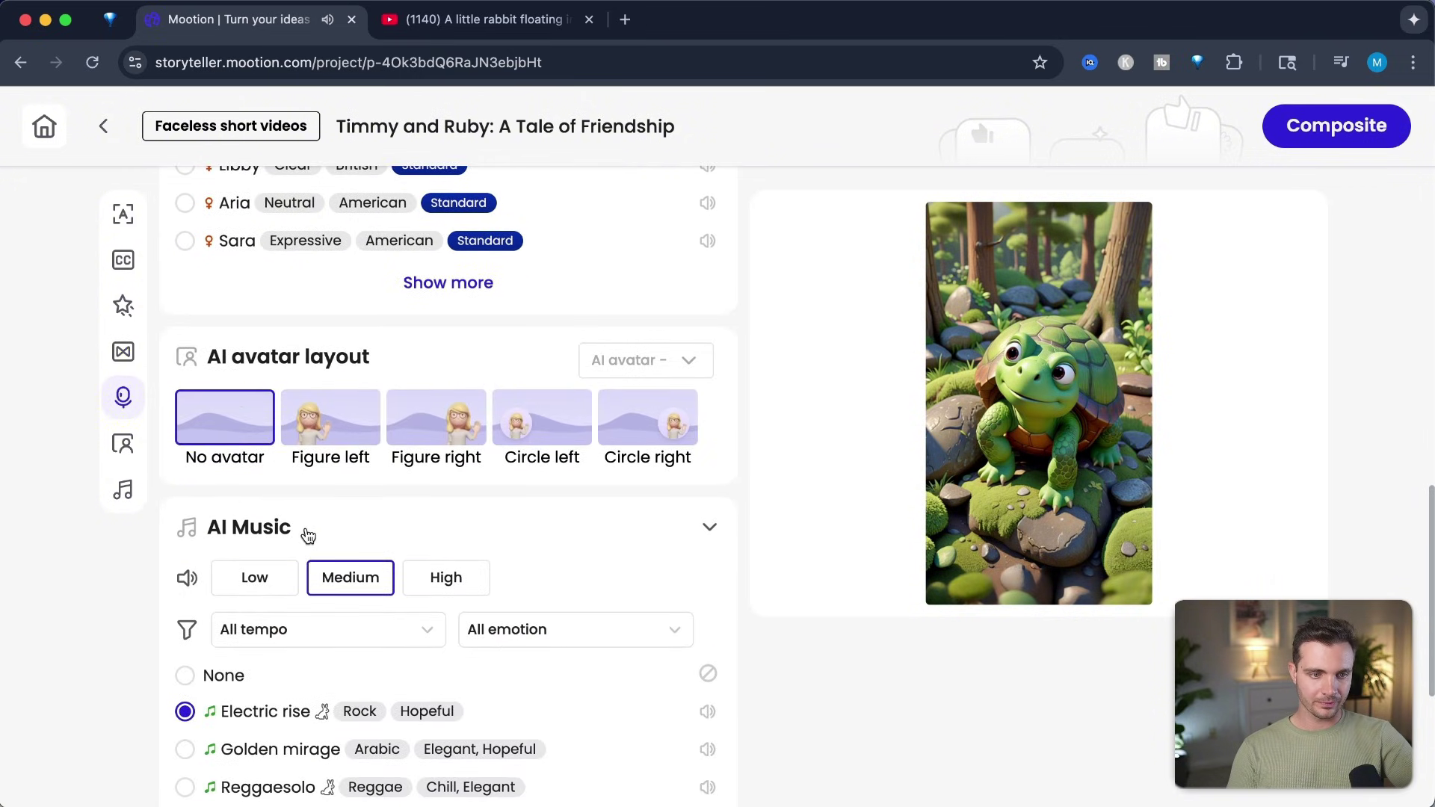
Filter the AI music by the Suspenseful emotion, choose the Whimsical joy track and composite the video
click(576, 575)
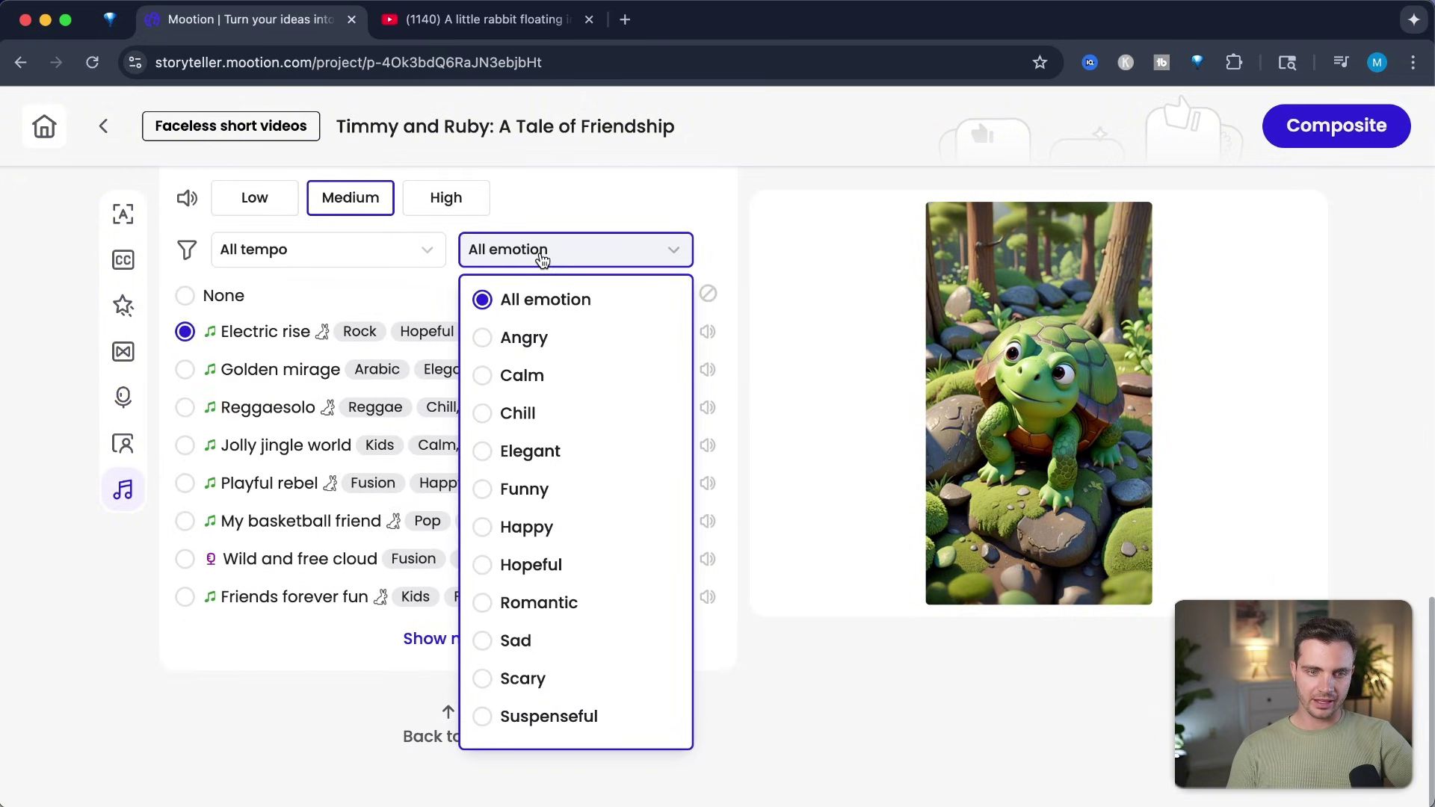
click(500, 643)
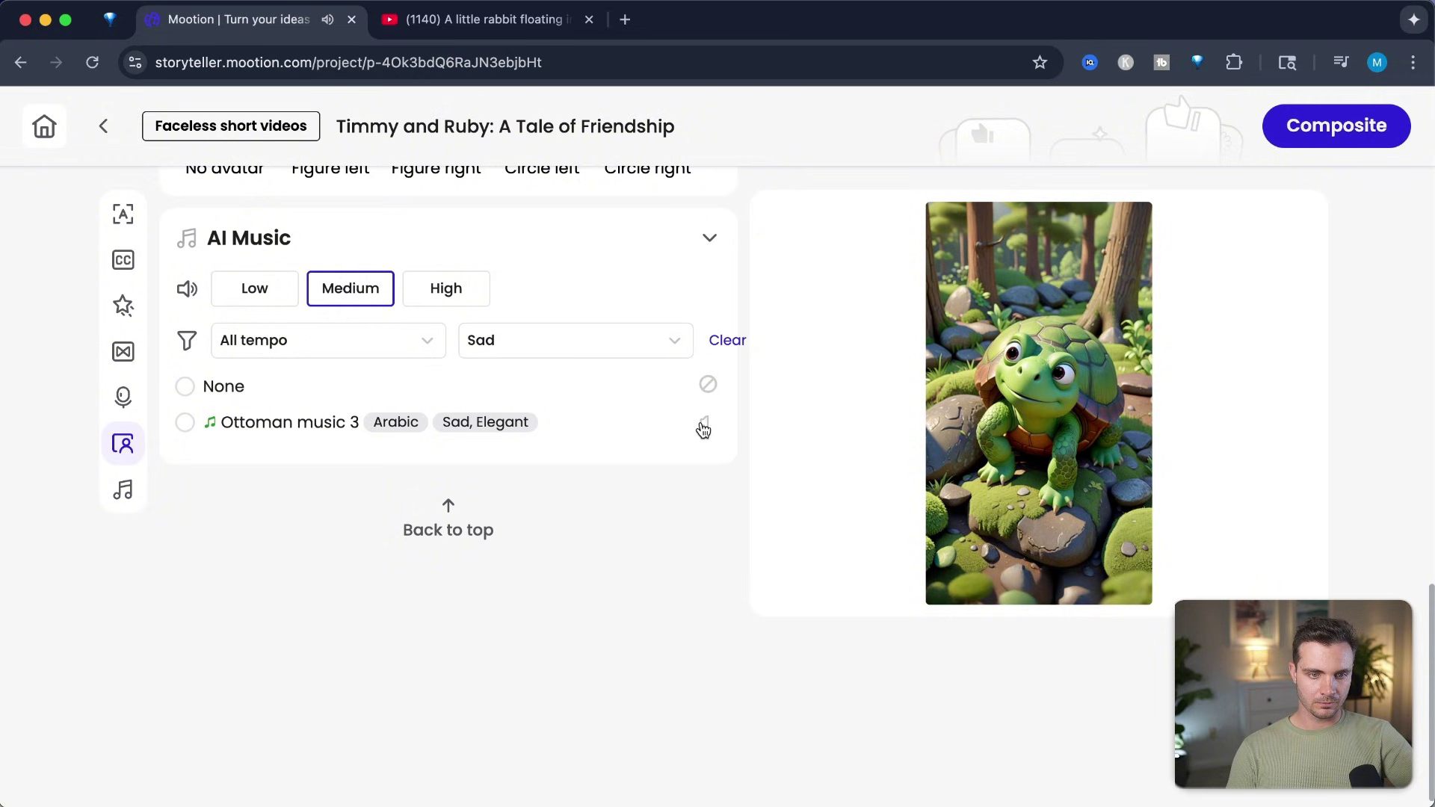
click(641, 357)
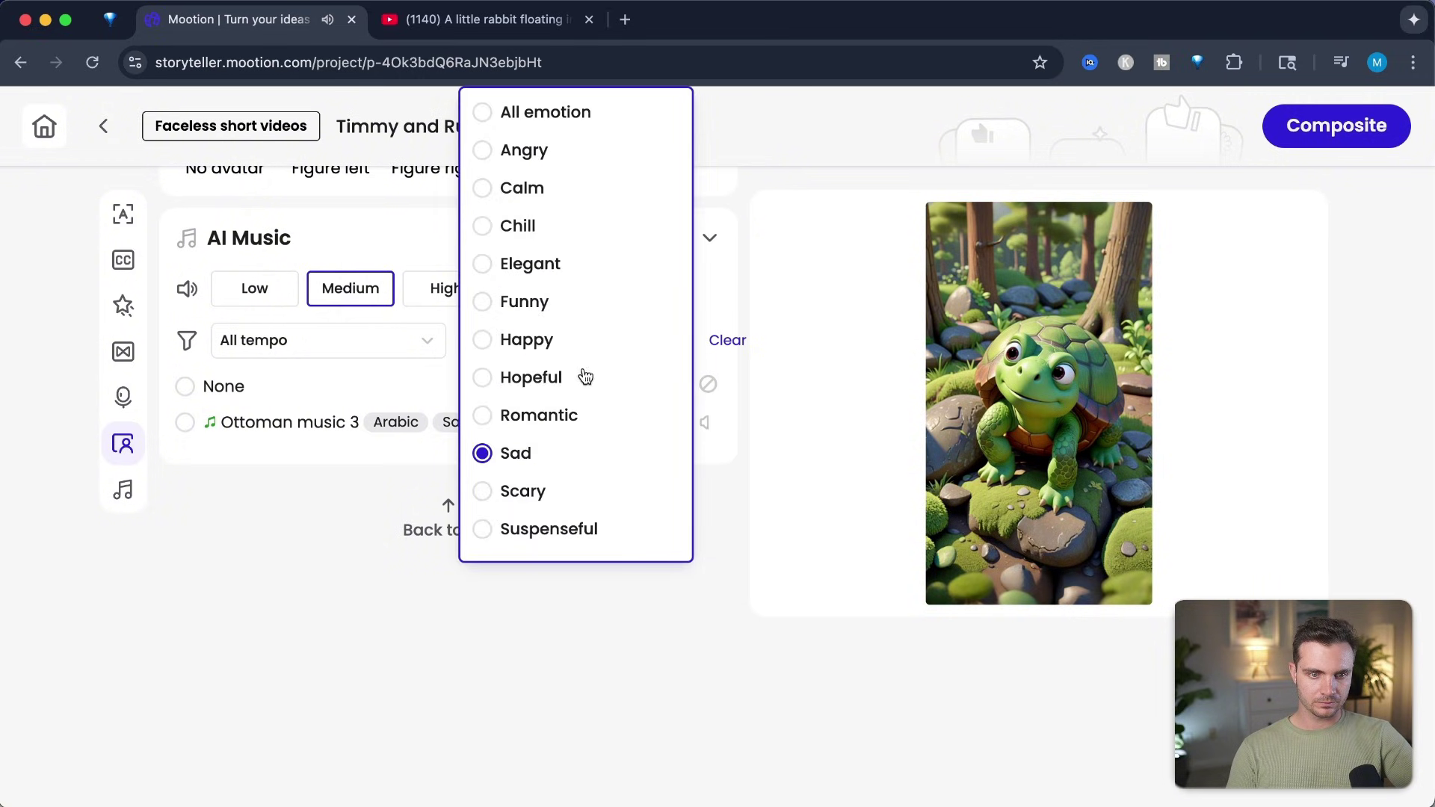
click(517, 530)
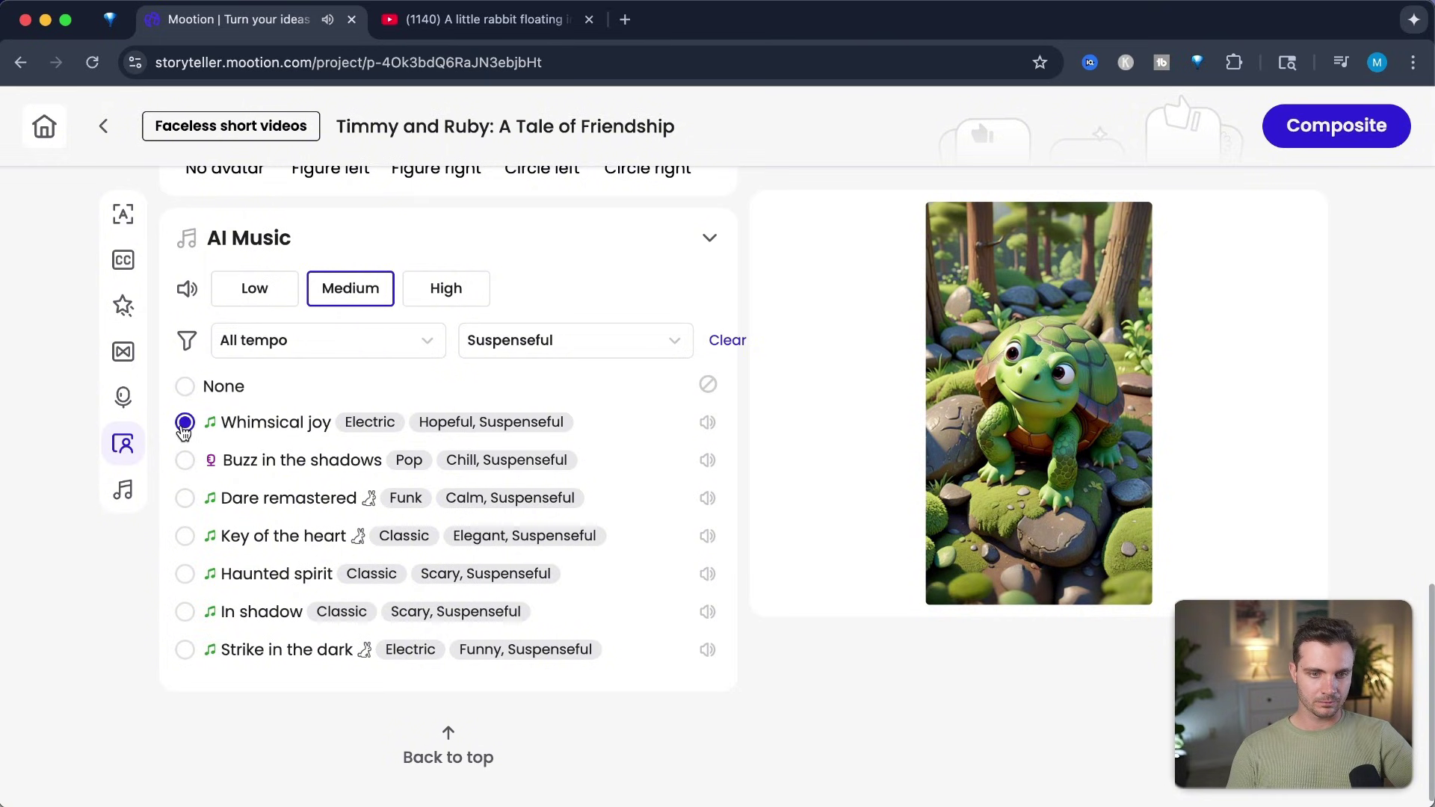
click(1320, 131)
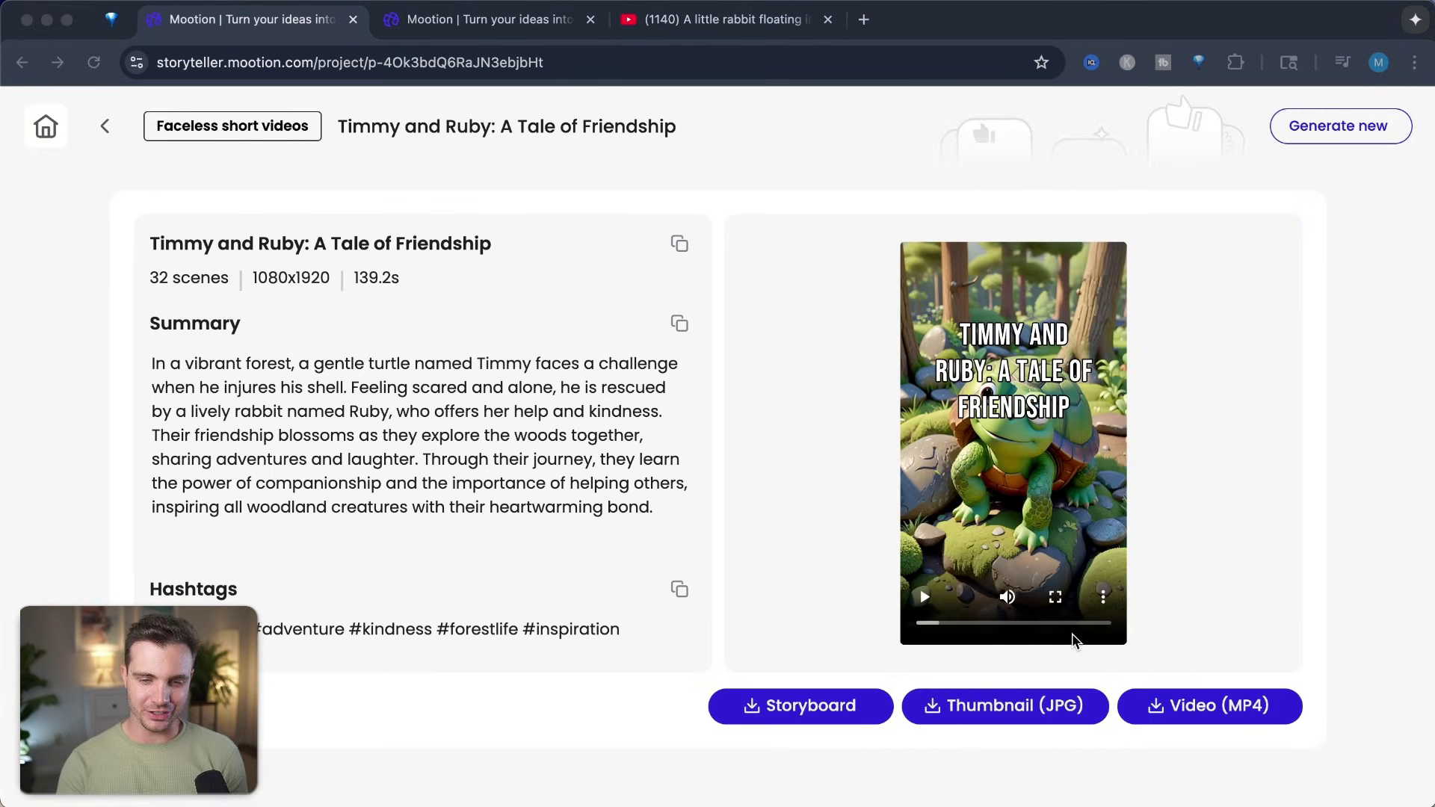
Play and skim through the composited turtle and rabbit video to its end, and download it as an MP4
click(925, 598)
key(XF86AudioRaiseVolume)
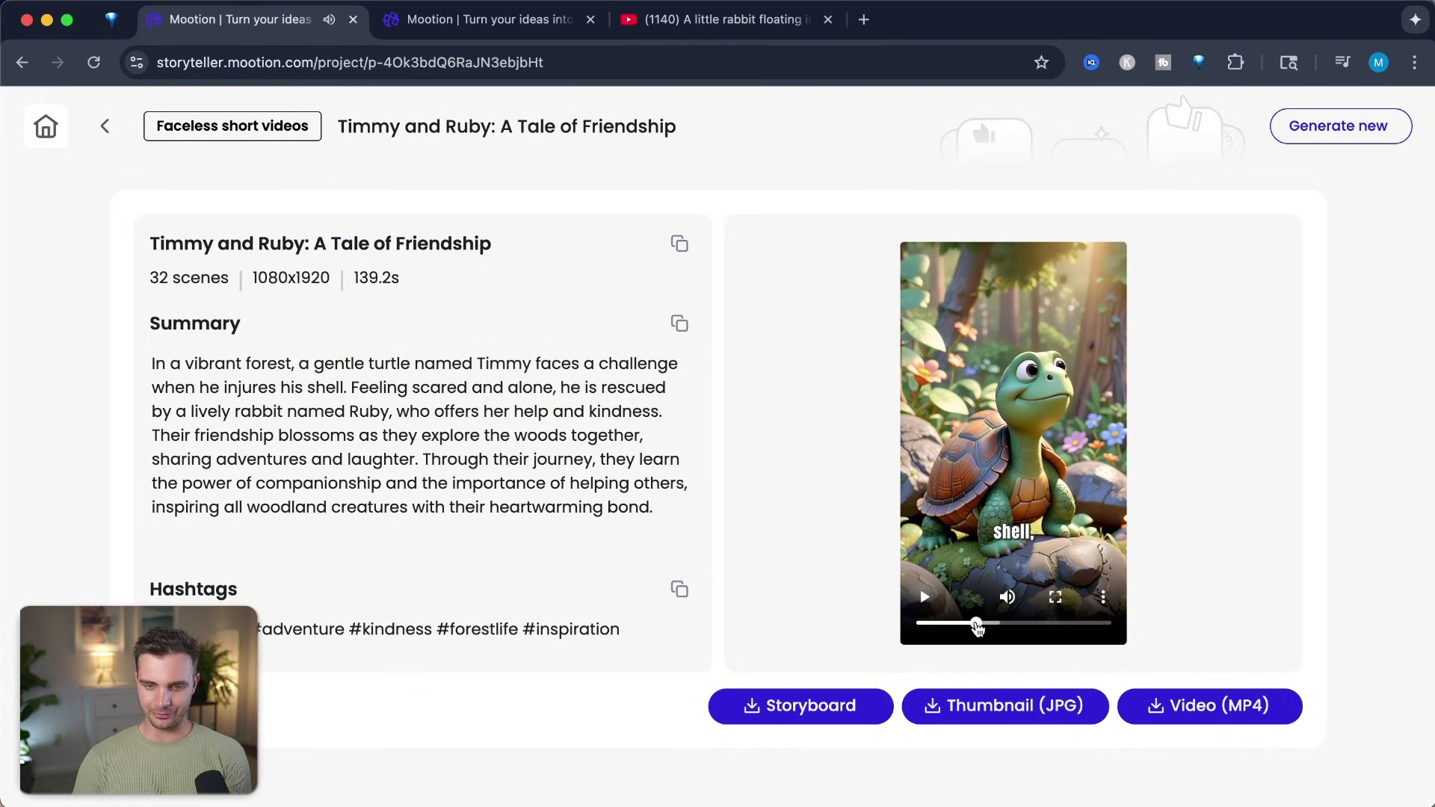
click(1025, 623)
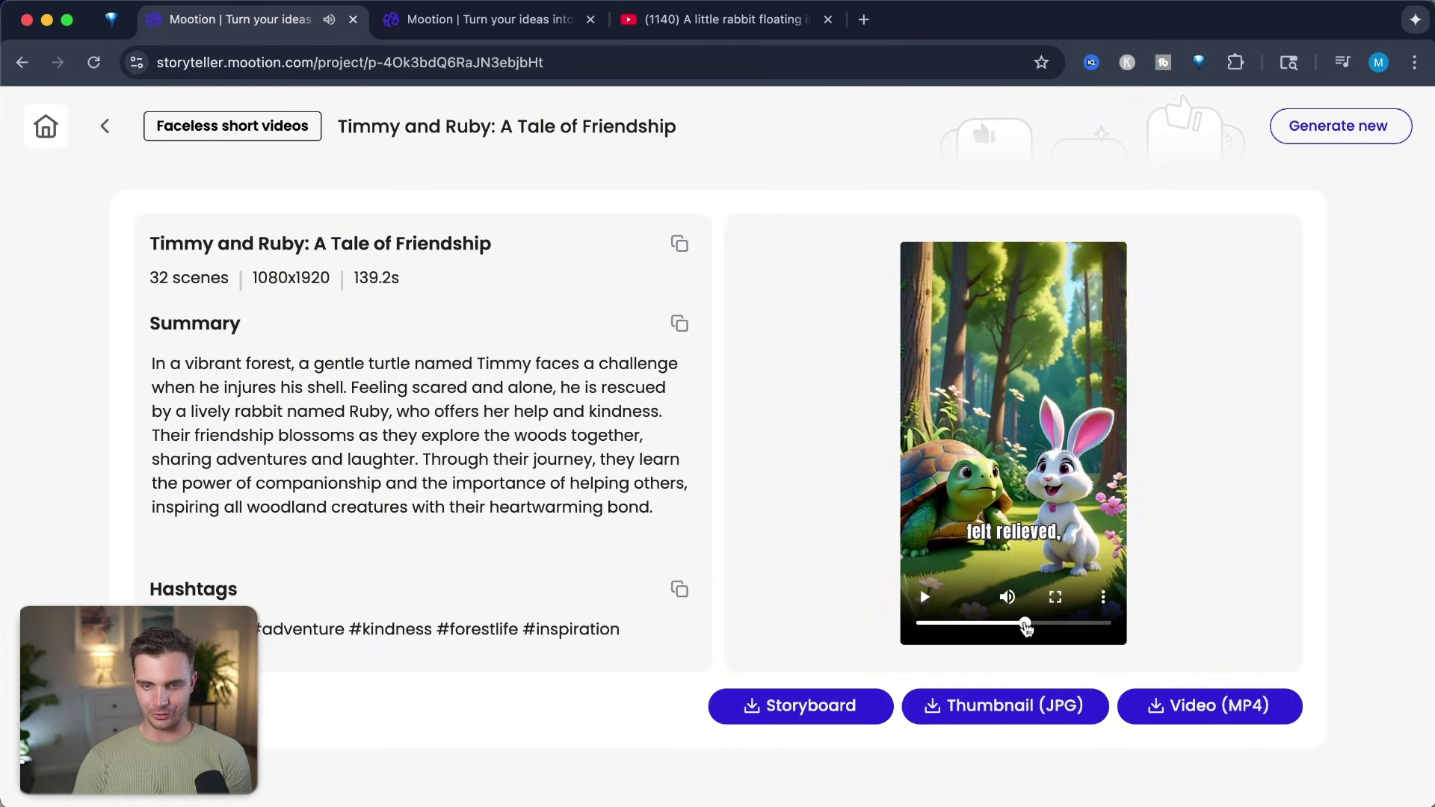
drag(1025, 628, 1088, 629)
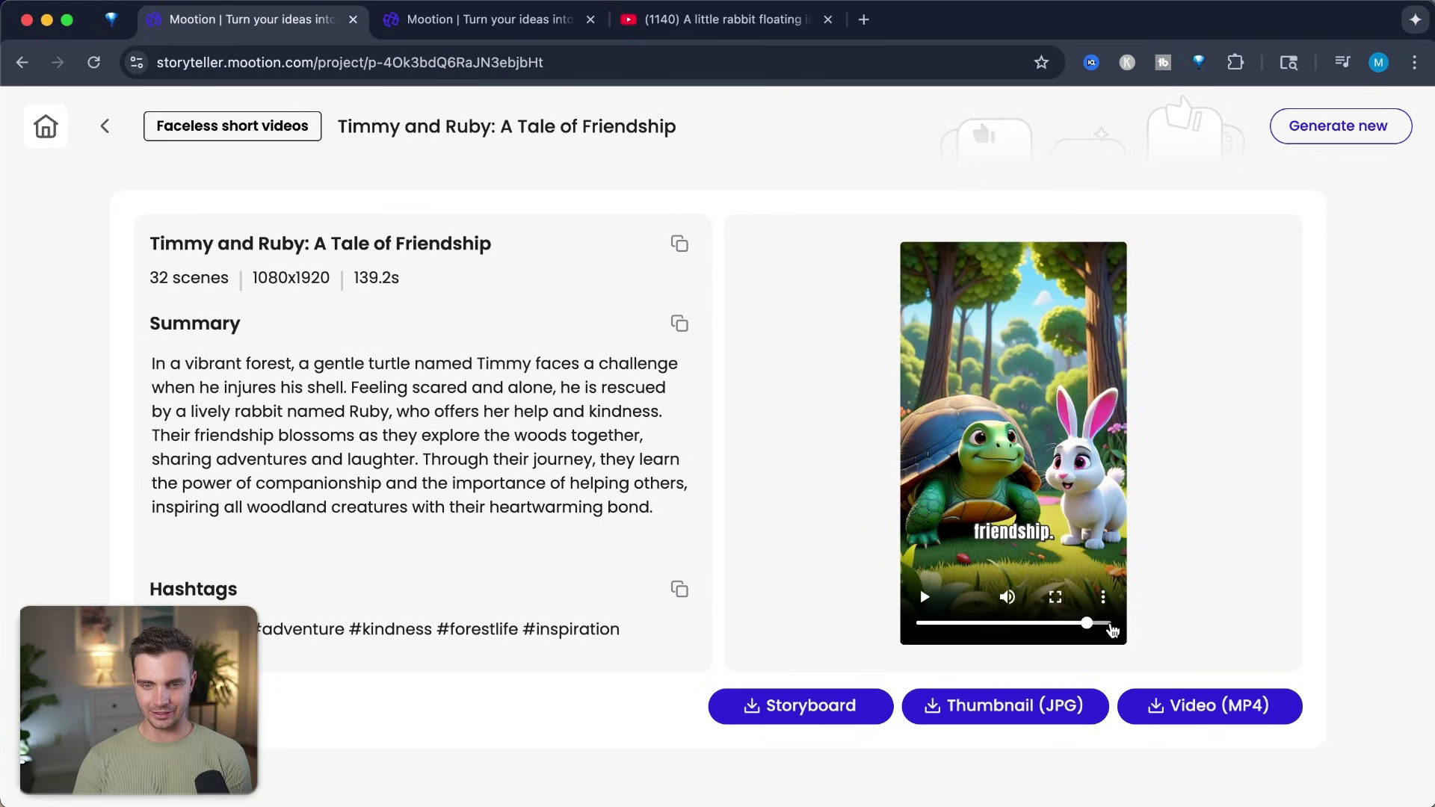
click(1111, 629)
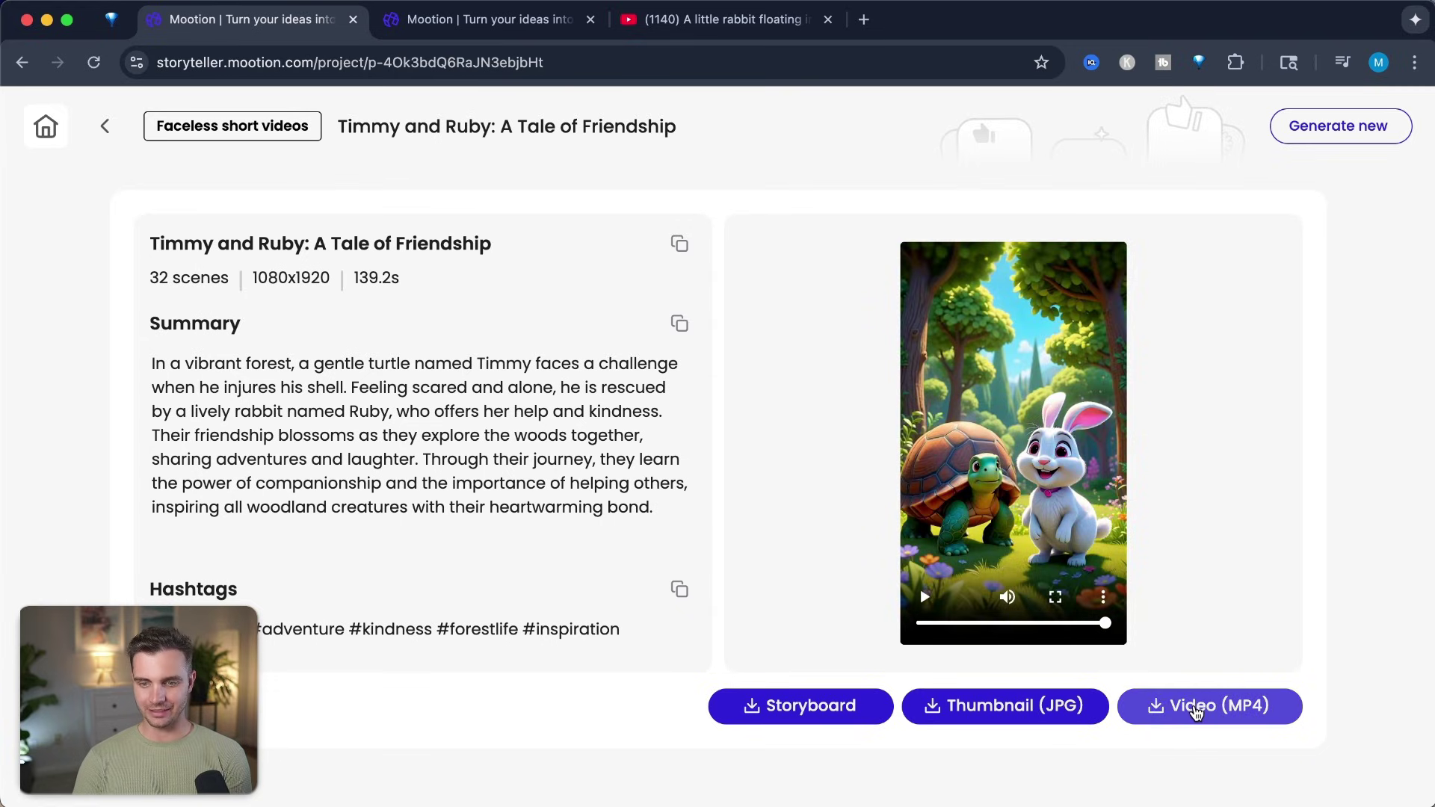
click(1196, 710)
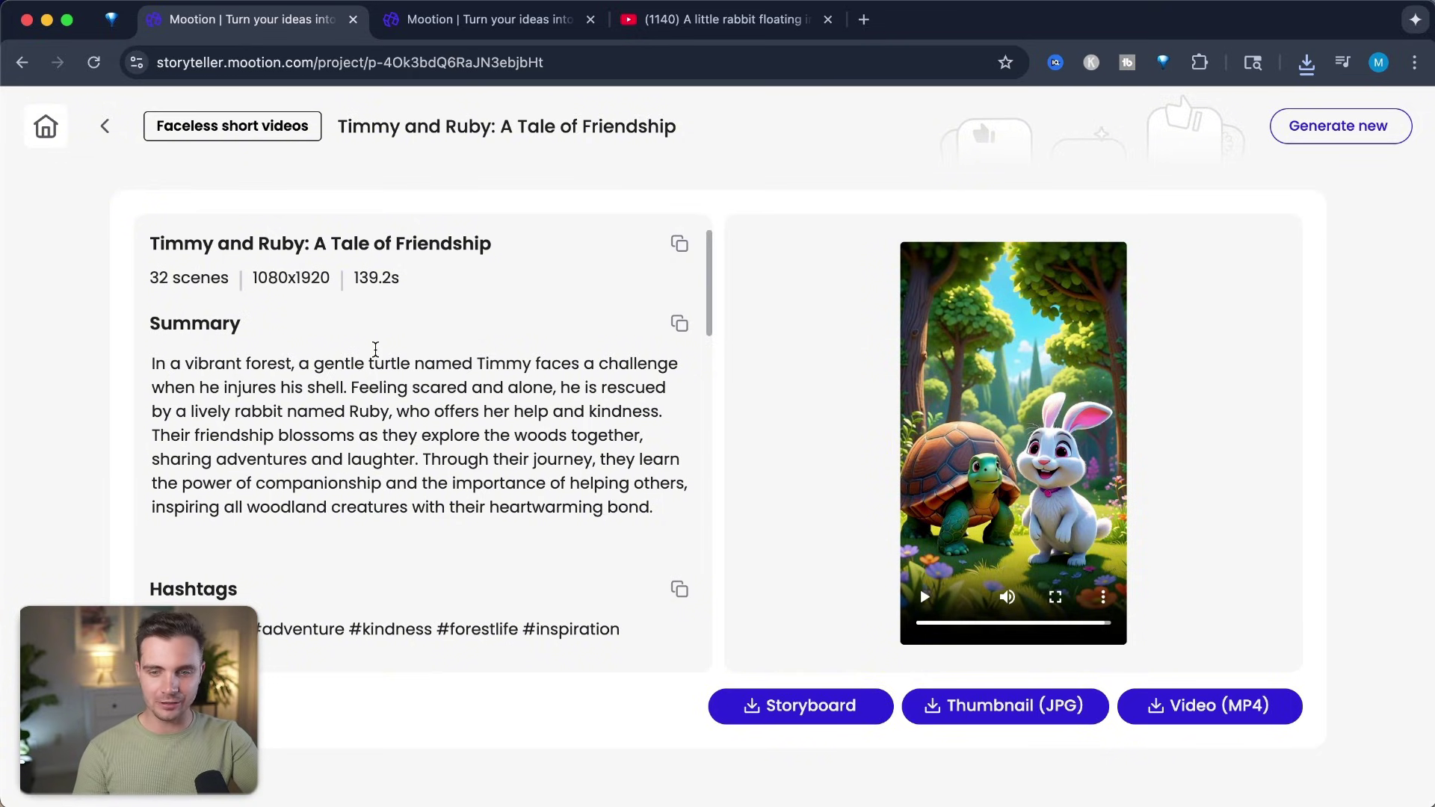
drag(147, 280, 242, 290)
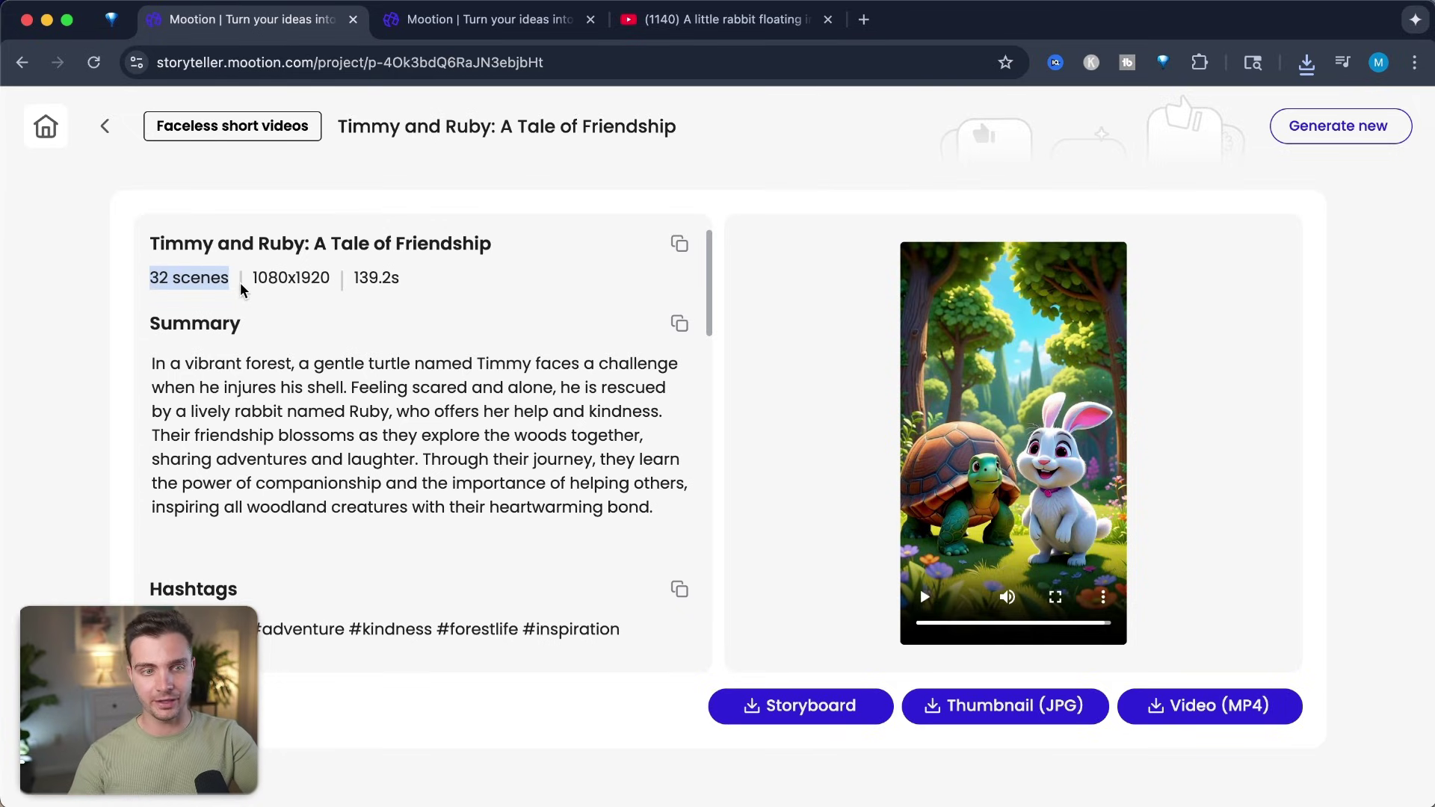
In the new-project tab, write a prompt for a dramatic 8-scene story of a turtle run over by a car and nursed back by another turtle
click(478, 20)
click(492, 445)
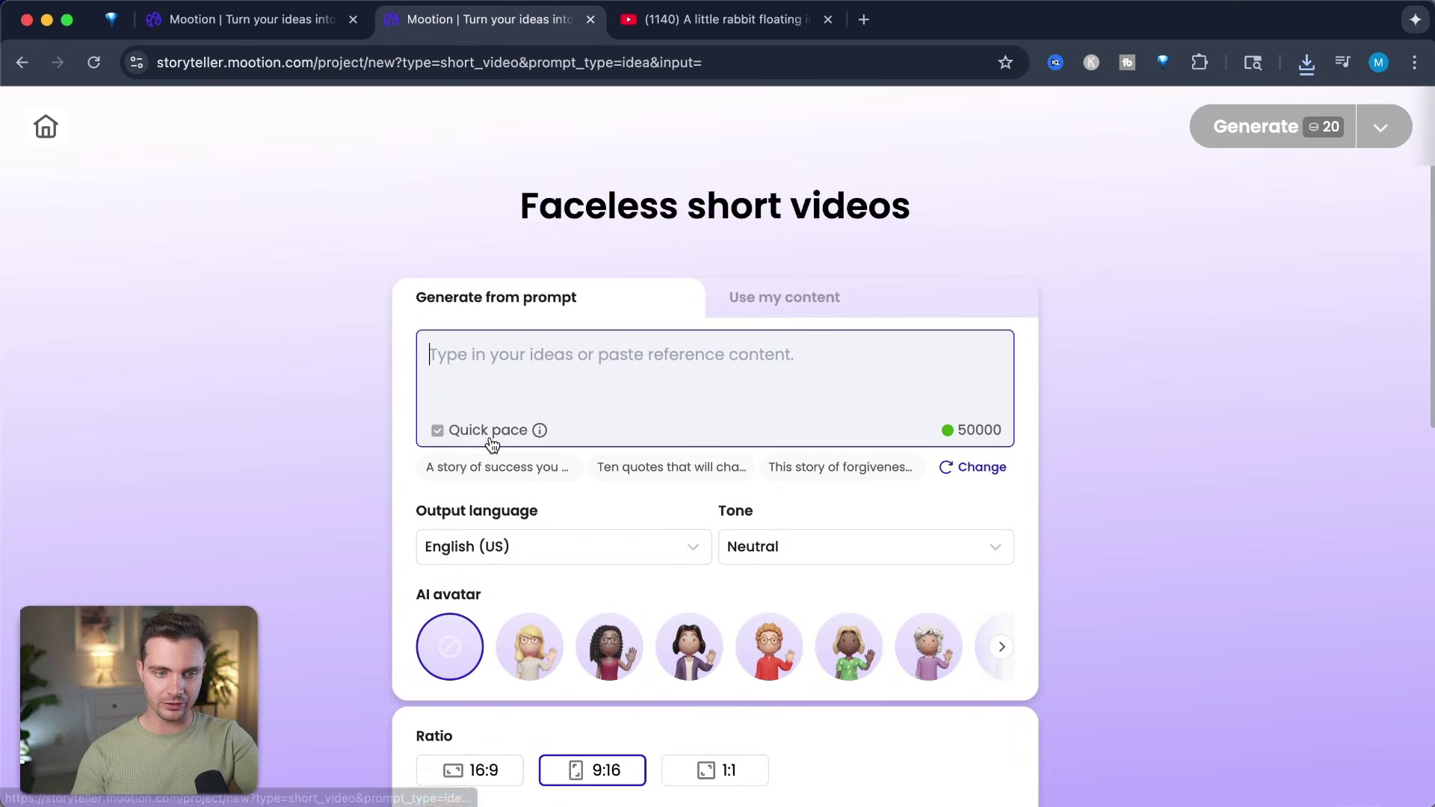
scroll(710, 293, down, 2)
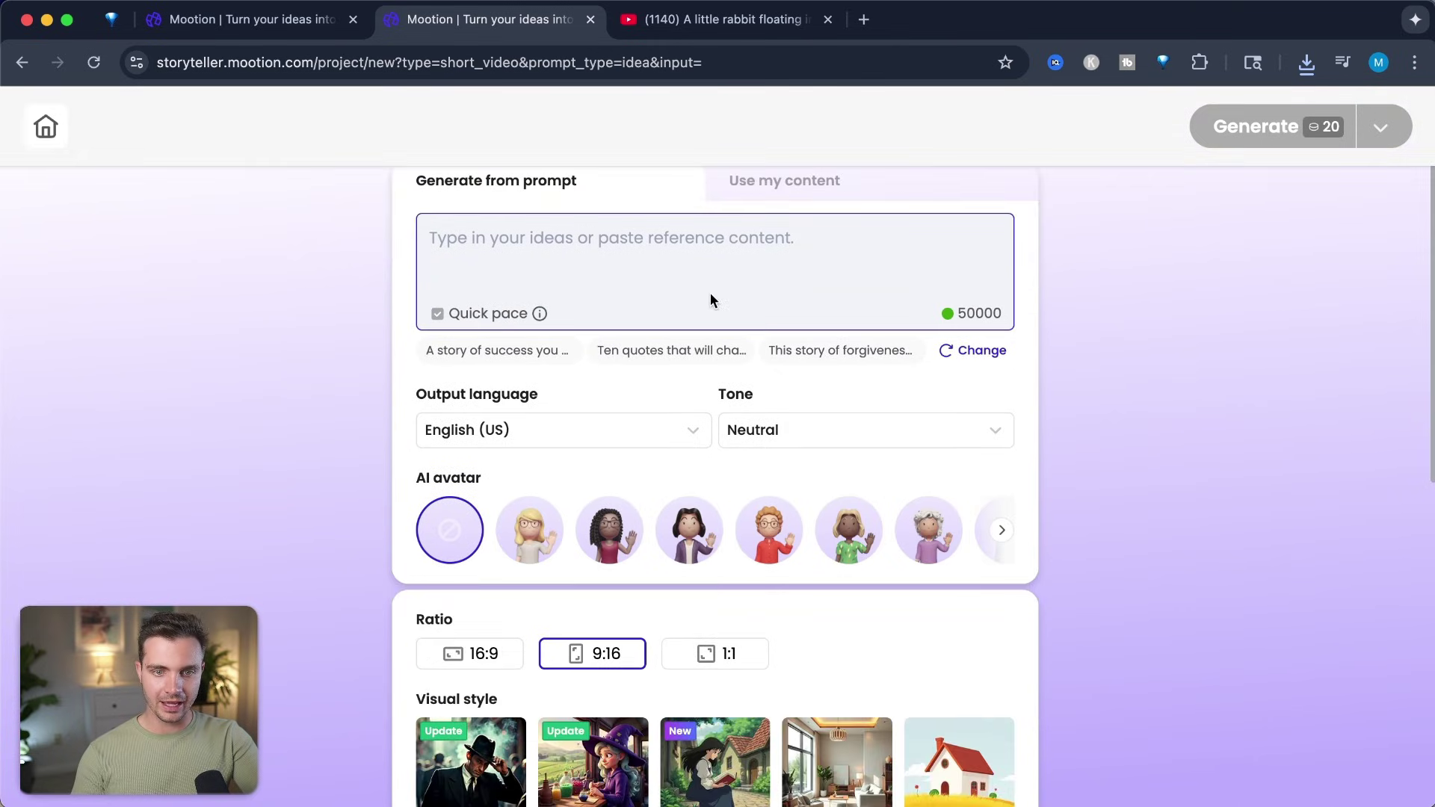
scroll(705, 326, up, 1)
text(Create a very dramatic, HOrrible accident that happens to a turtle – it is bloody and very injured (gets run over by a car), after that, a turtle finds it and nurses it back to normal, keep it to 8 scenes. Create a story arc and empotional connection to the animals and their friendship. The)
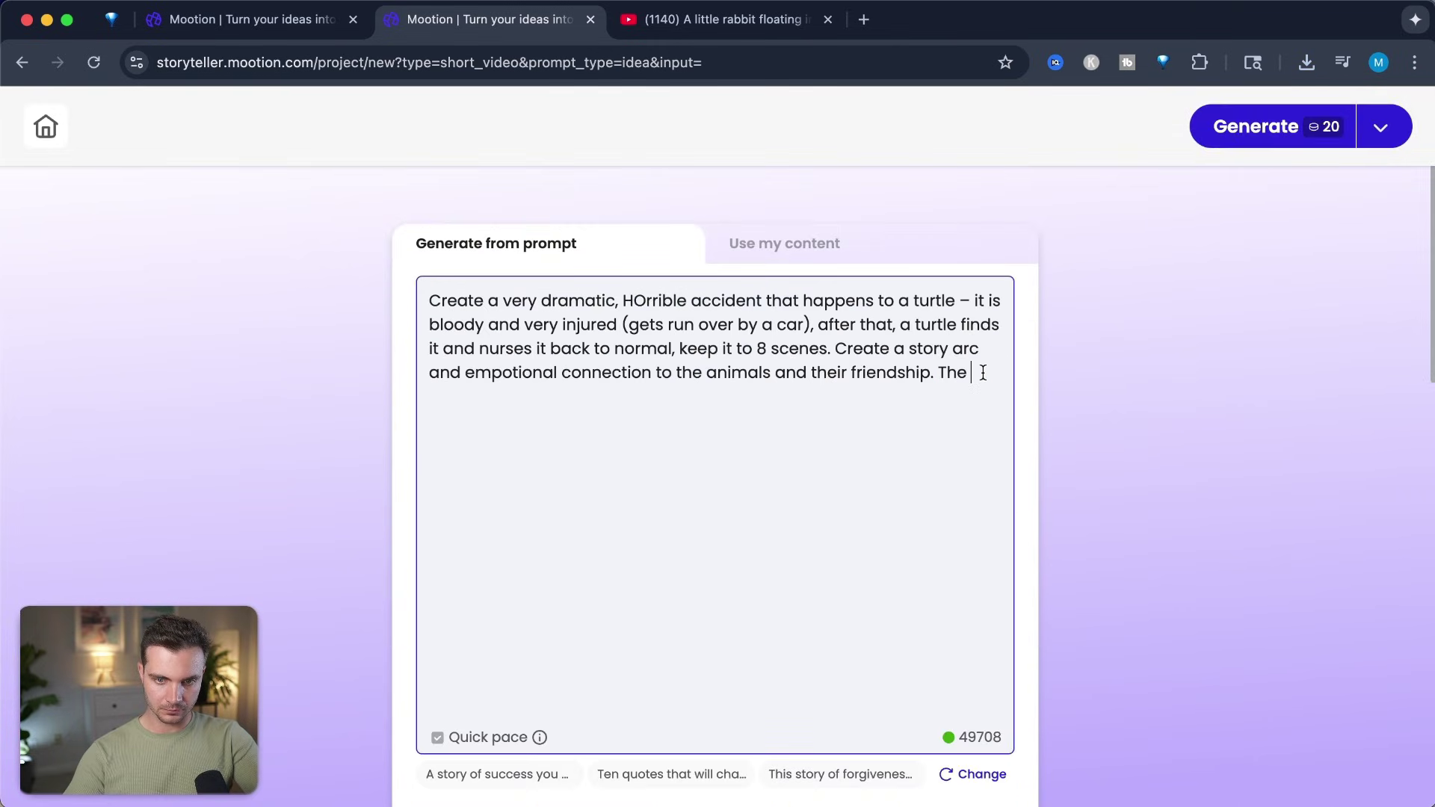
key(BackSpace)
key(BackSpace)
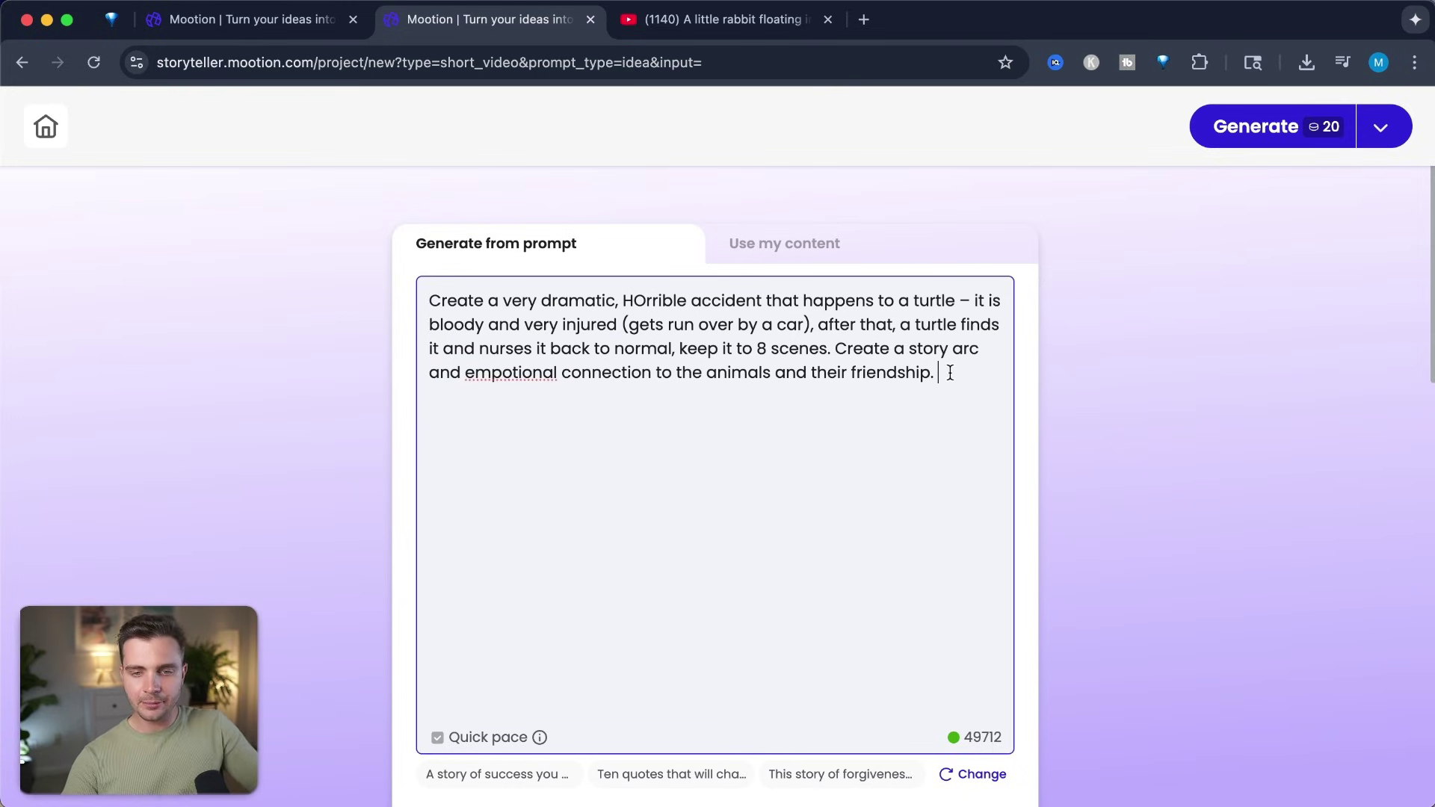
drag(950, 372, 437, 297)
Choose the Hyper cartoon visual style and generate the new faceless short video
scroll(941, 484, down, 2)
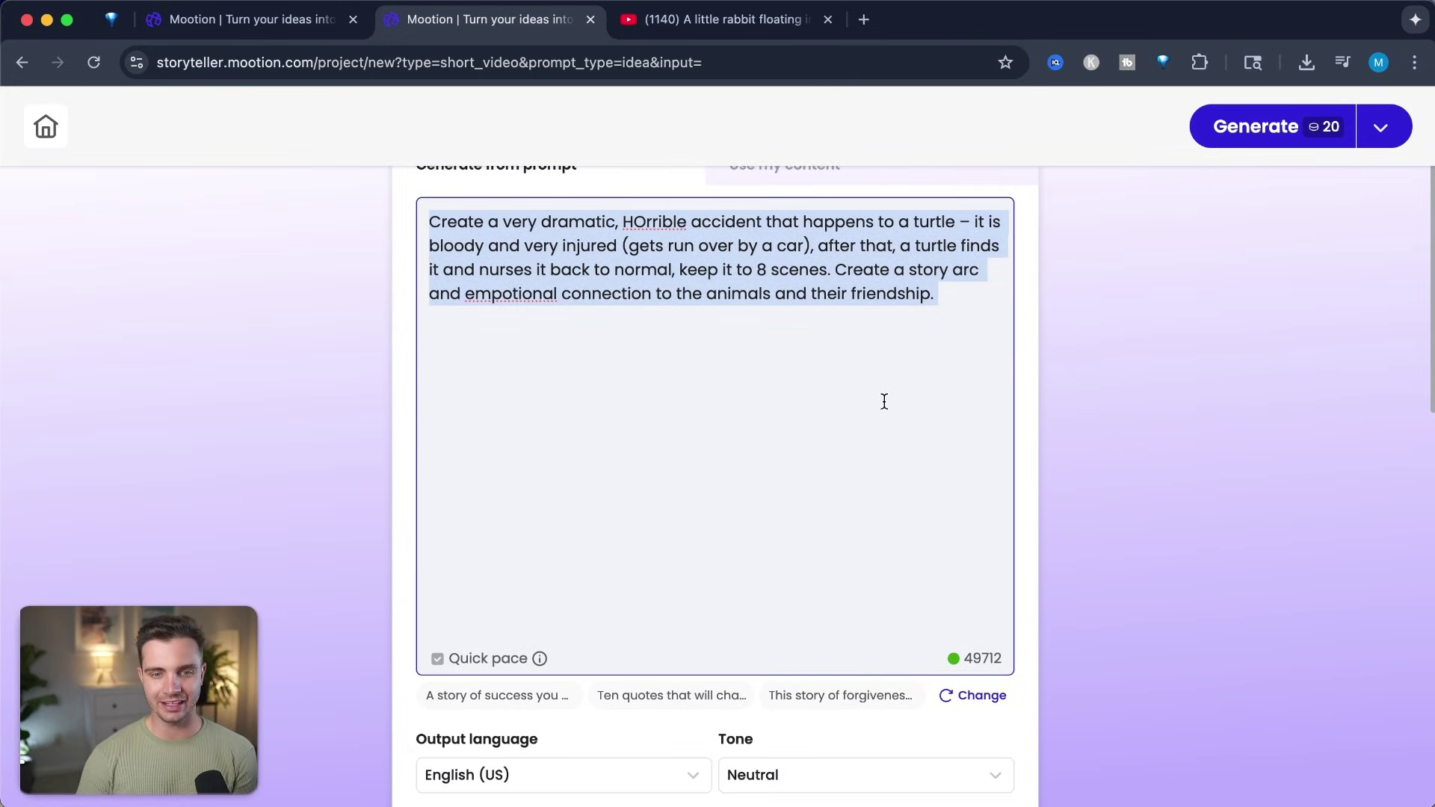
click(879, 774)
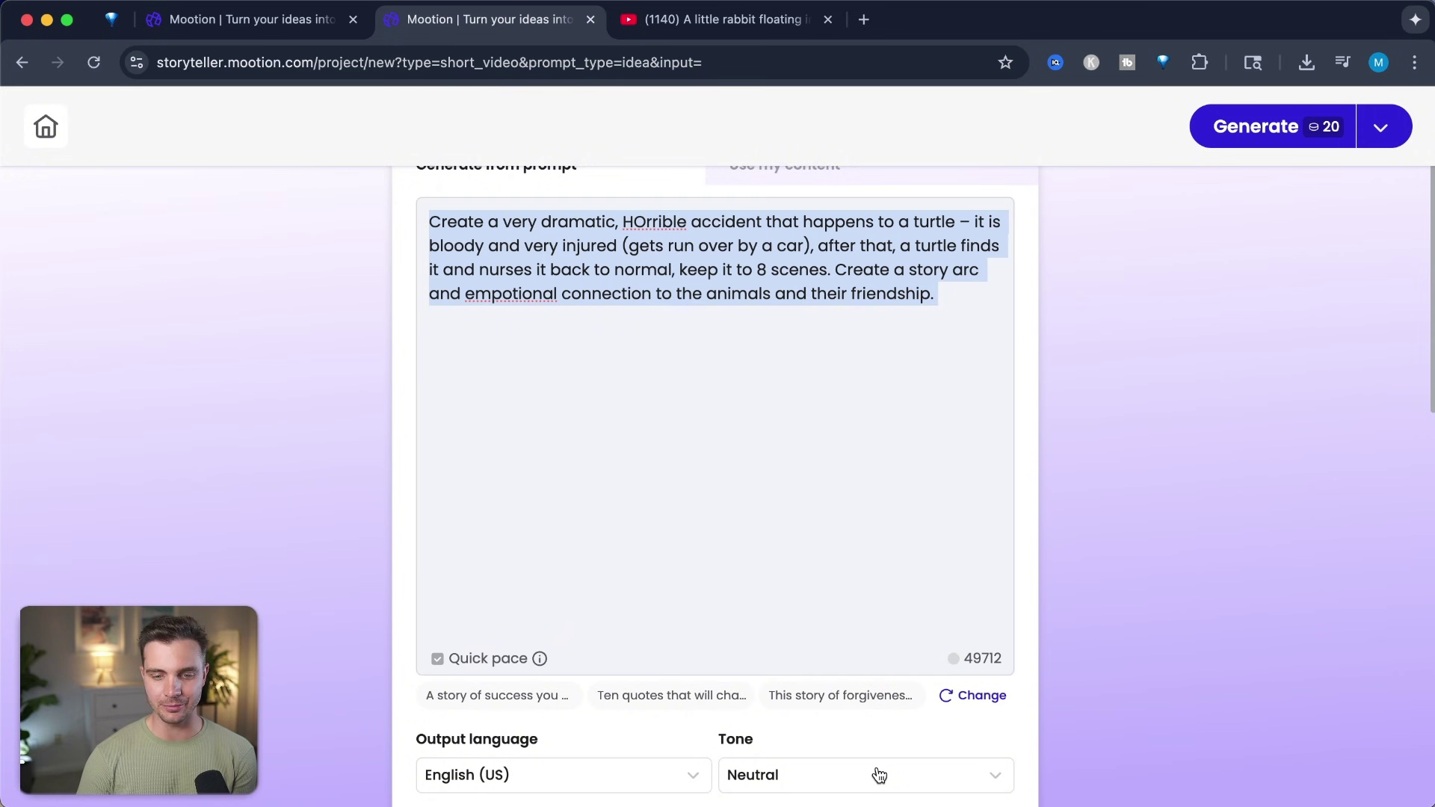
scroll(607, 497, down, 10)
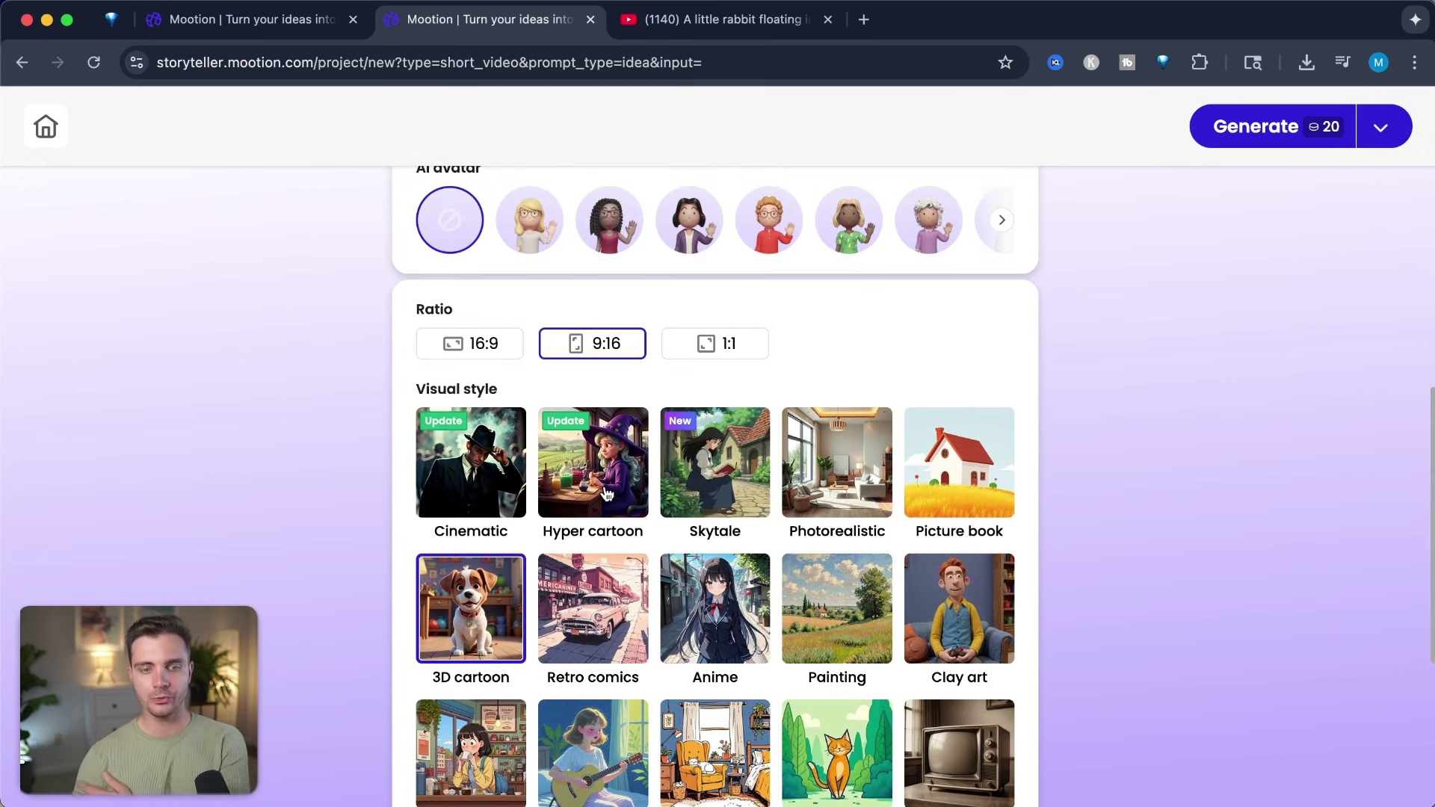
click(605, 488)
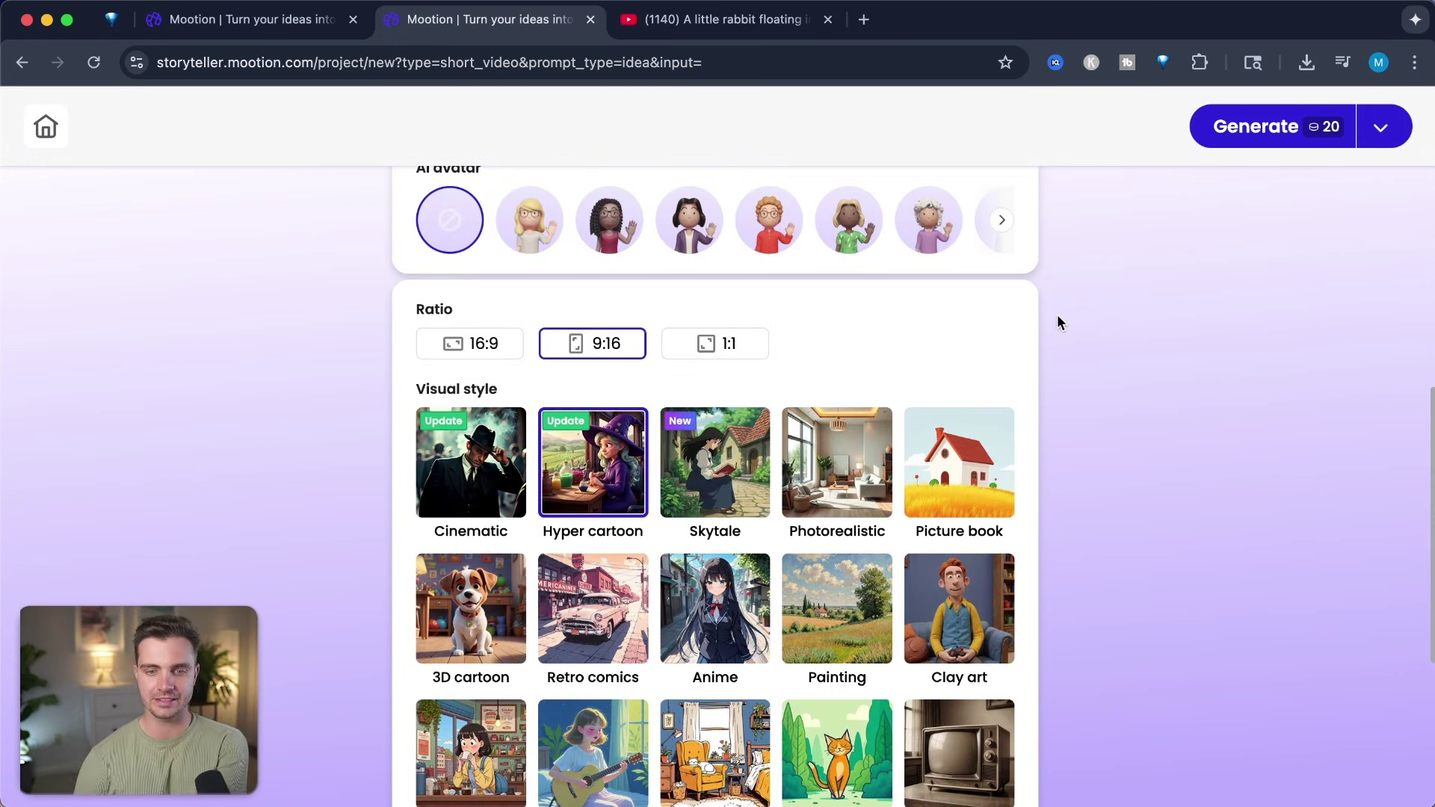
click(1247, 127)
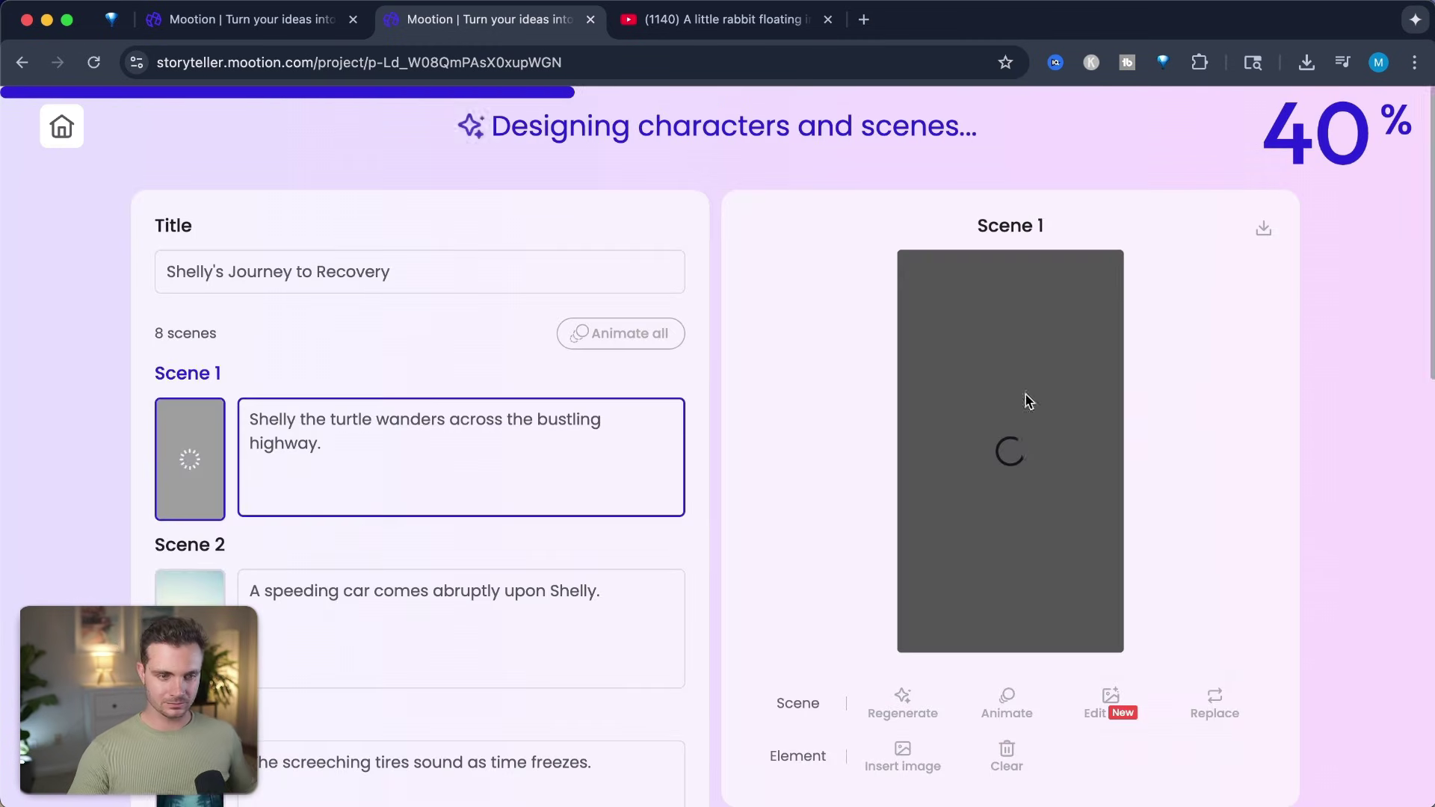
Review the generated script and preview the images of scenes 2 to 7
scroll(695, 574, down, 2)
scroll(696, 574, down, 4)
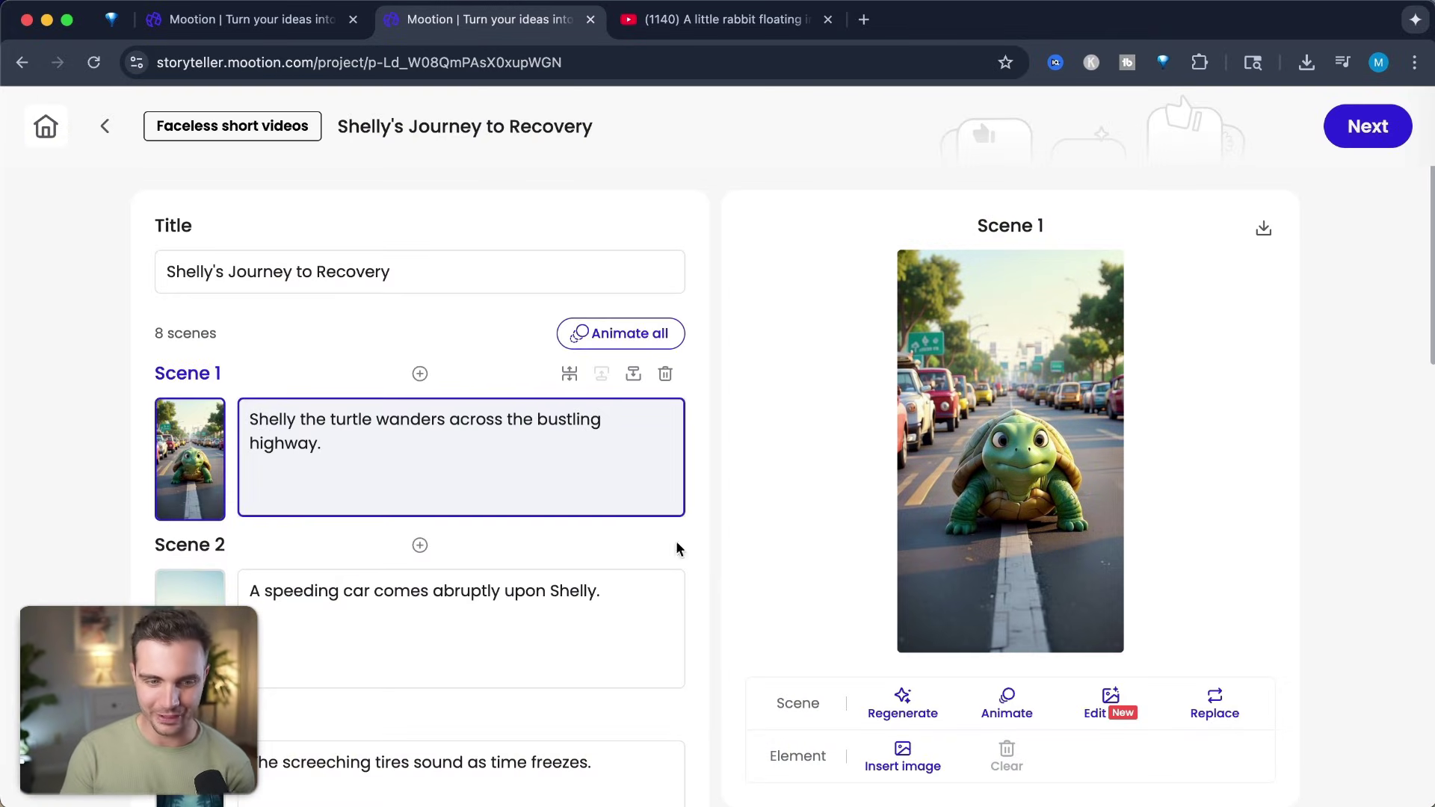
click(650, 598)
scroll(419, 486, down, 2)
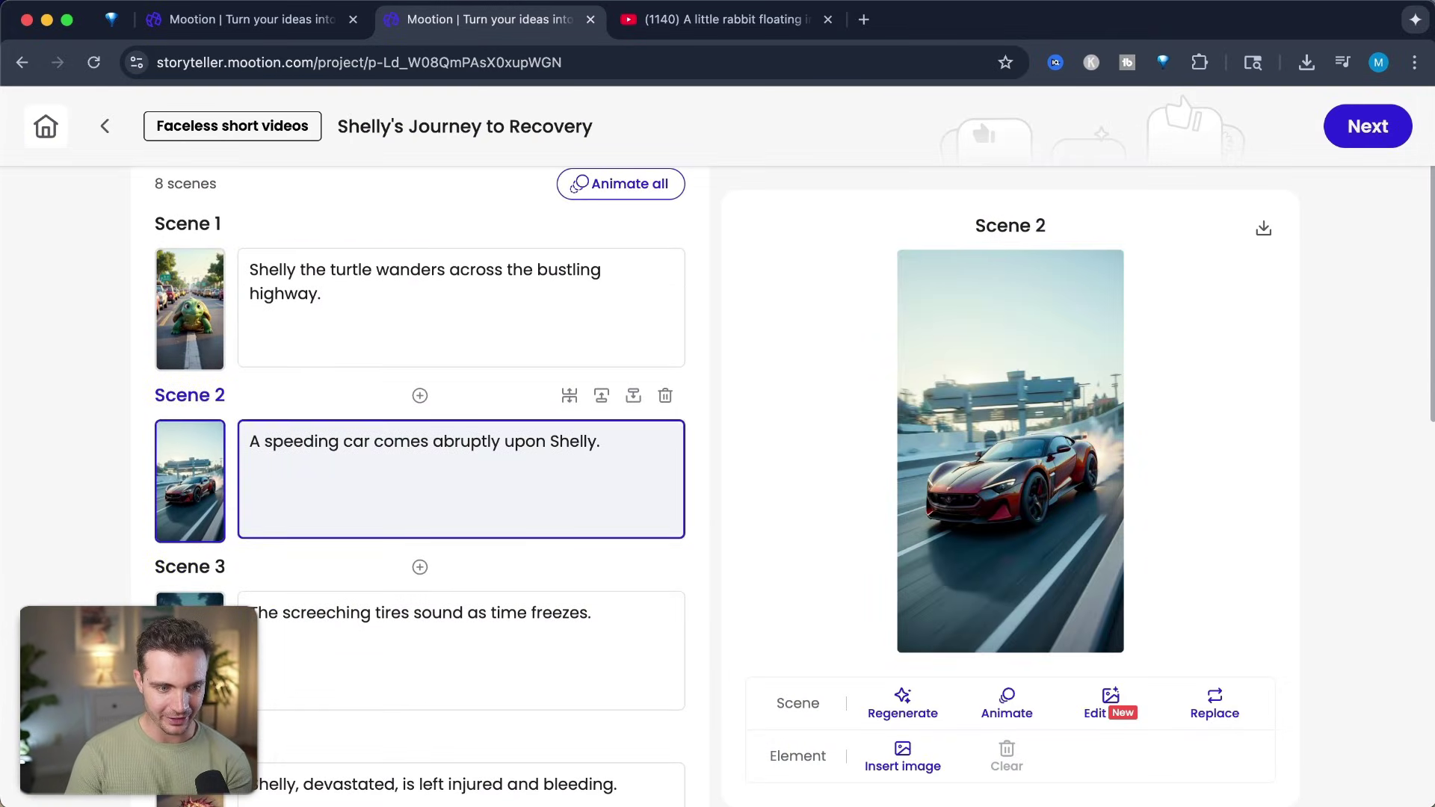
click(449, 643)
scroll(418, 485, down, 3)
click(188, 597)
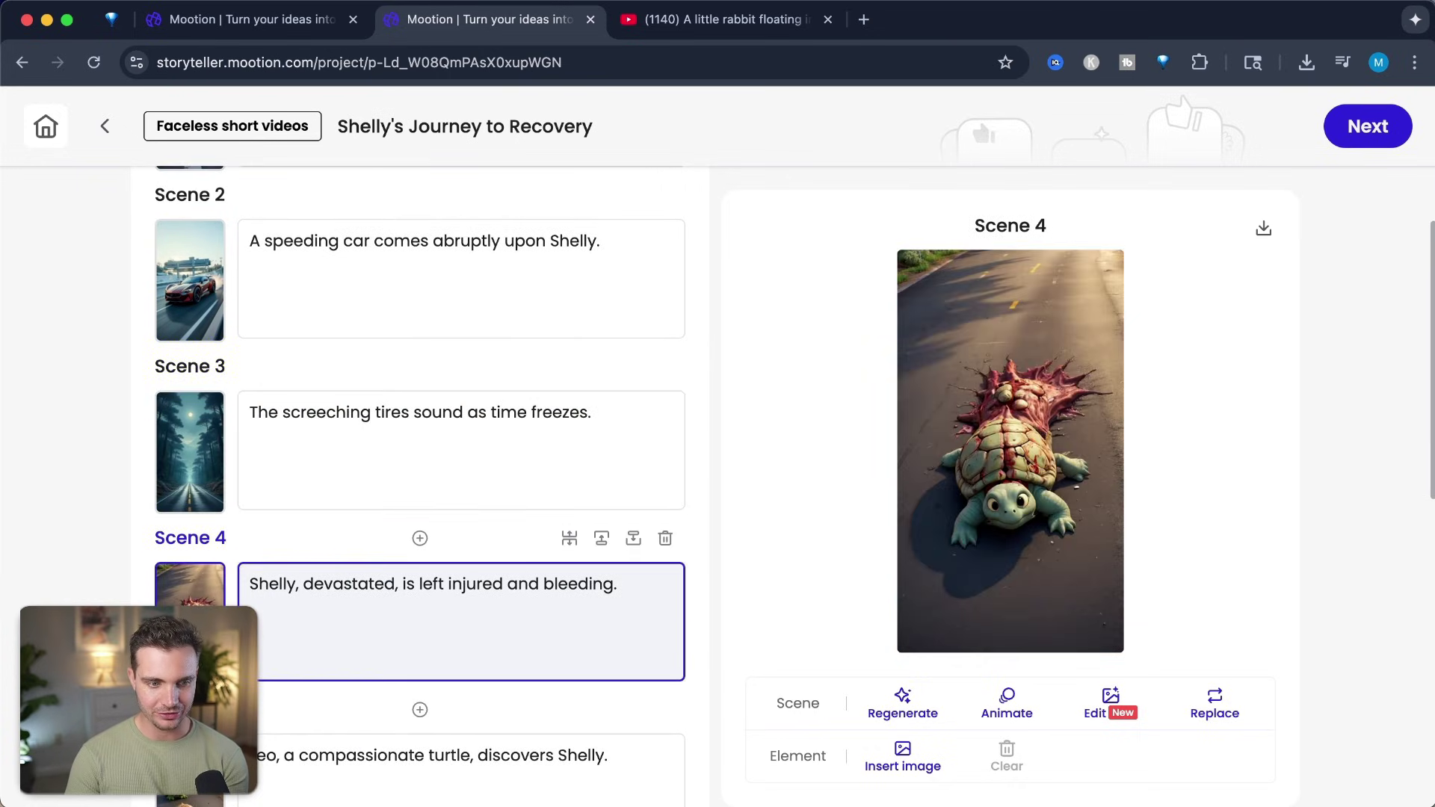
click(188, 599)
click(189, 599)
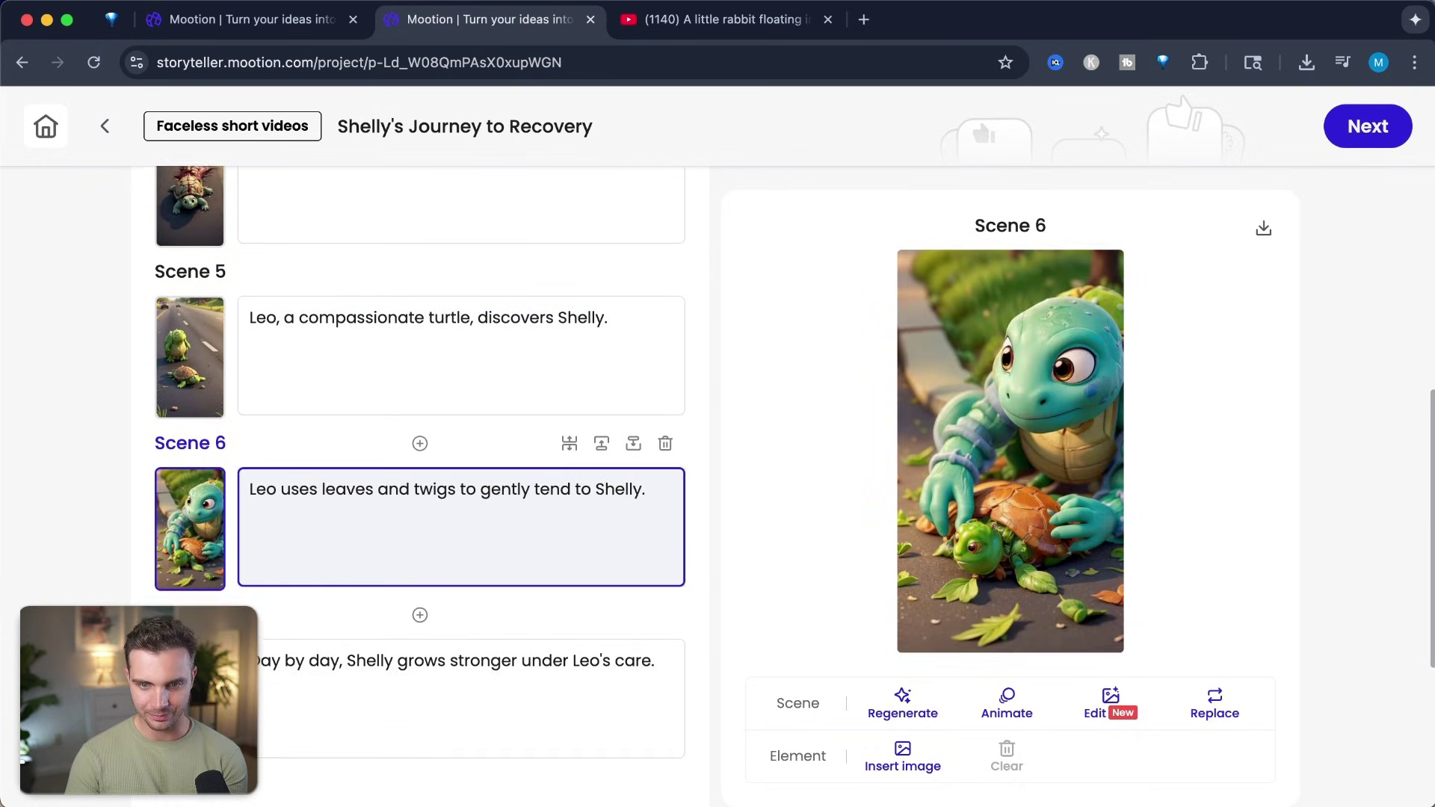
click(188, 628)
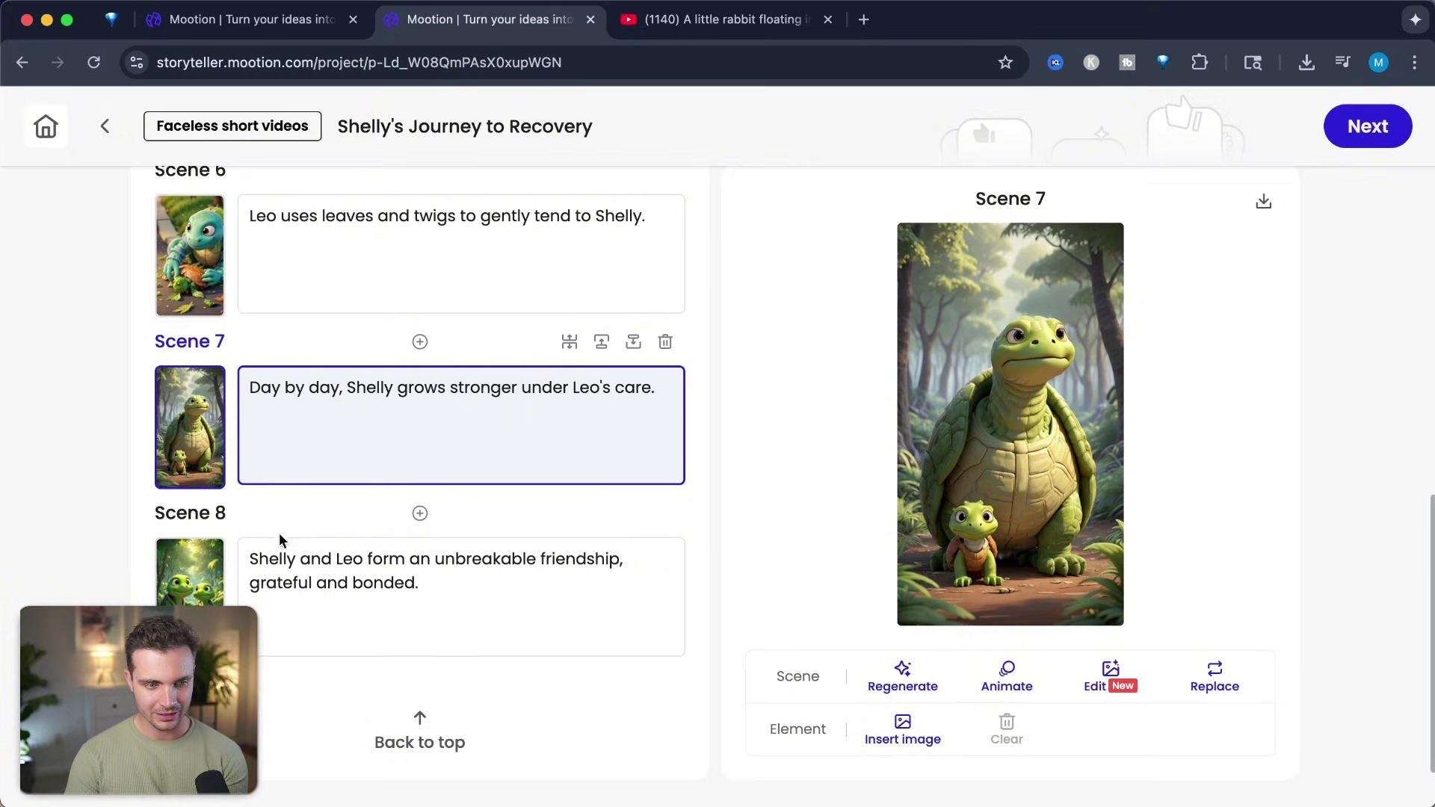
scroll(284, 523, up, 10)
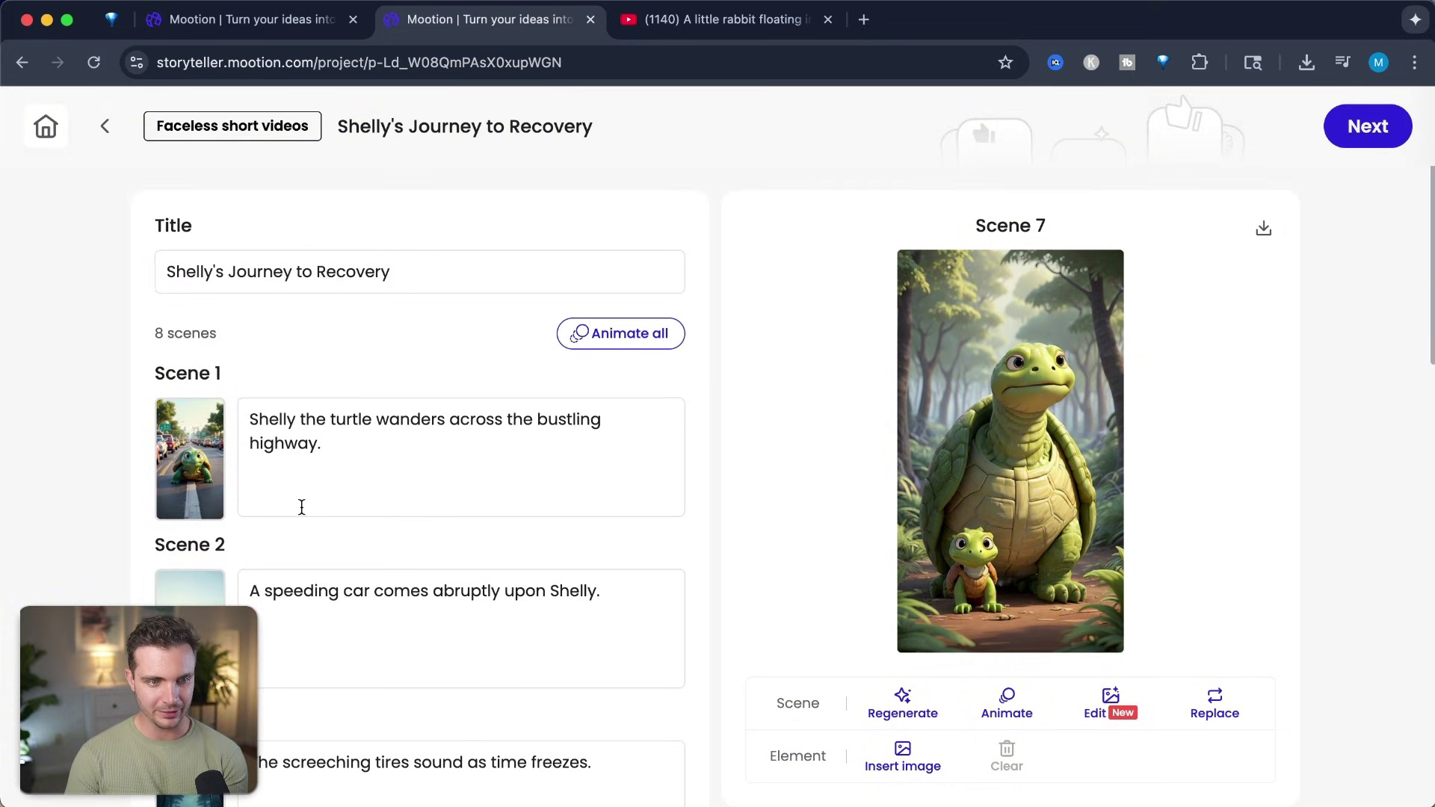
Animate scene 1 of the turtle on the highway with a 4s duration and no prompt
click(200, 457)
scroll(395, 525, down, 10)
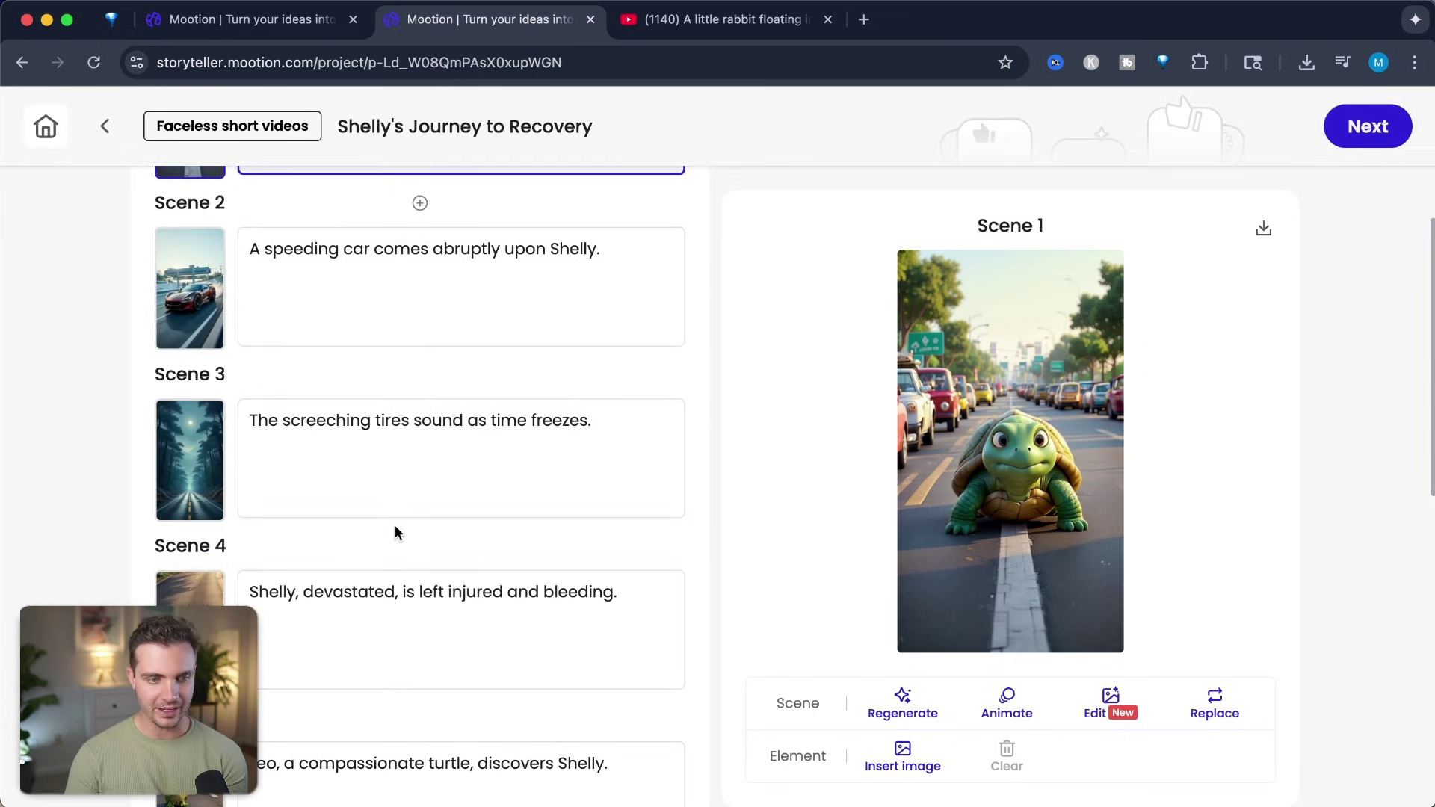
scroll(394, 525, down, 5)
scroll(395, 524, up, 15)
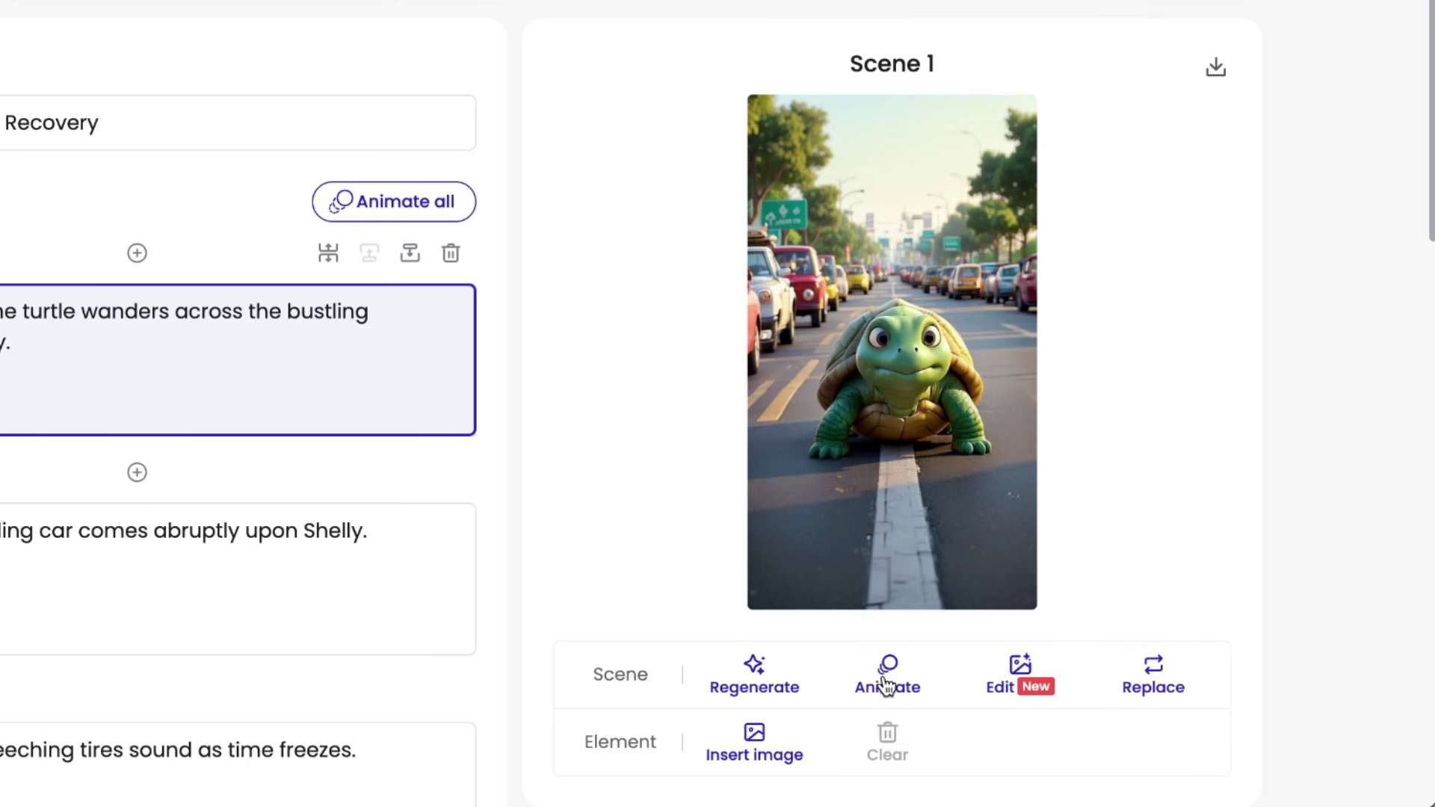
click(1003, 704)
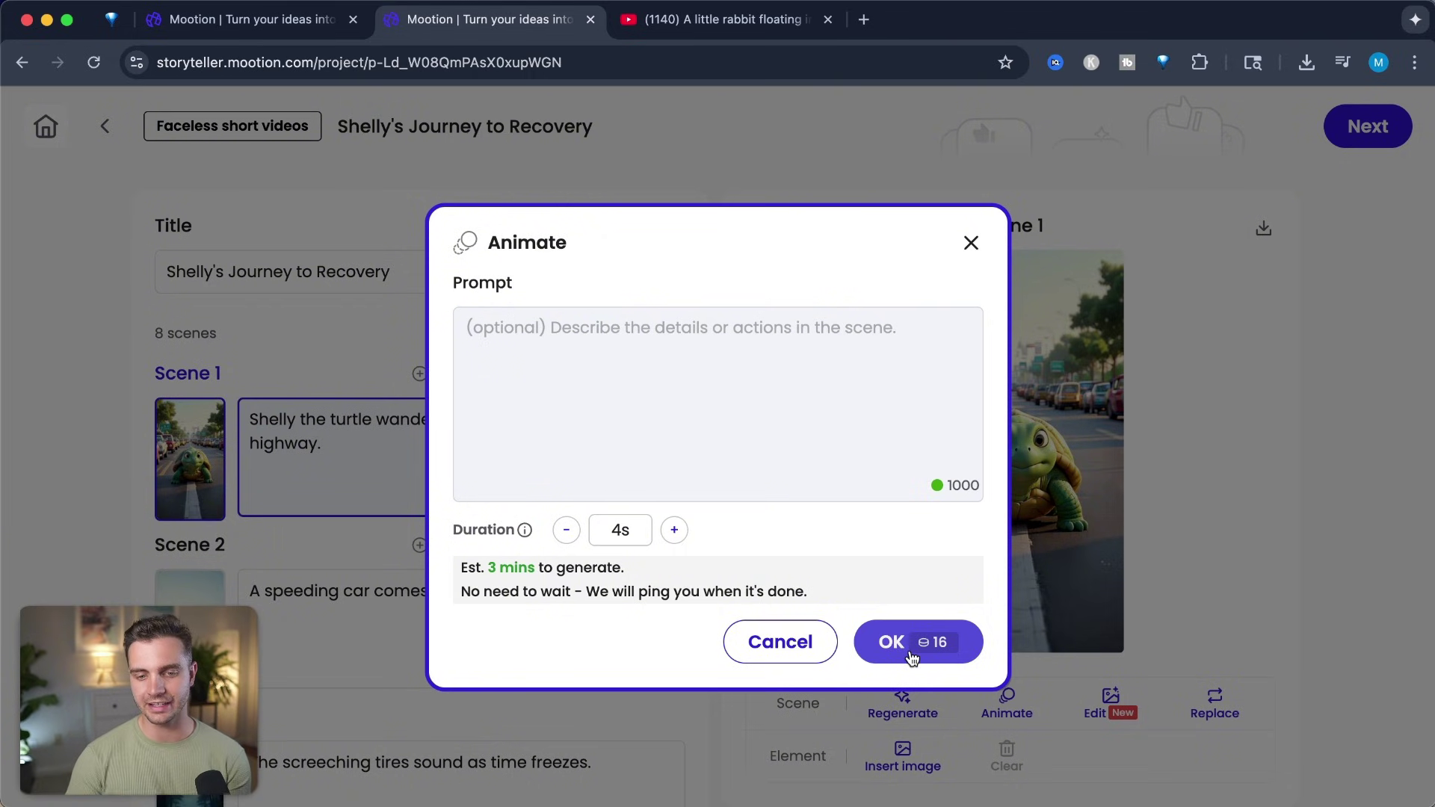
click(911, 656)
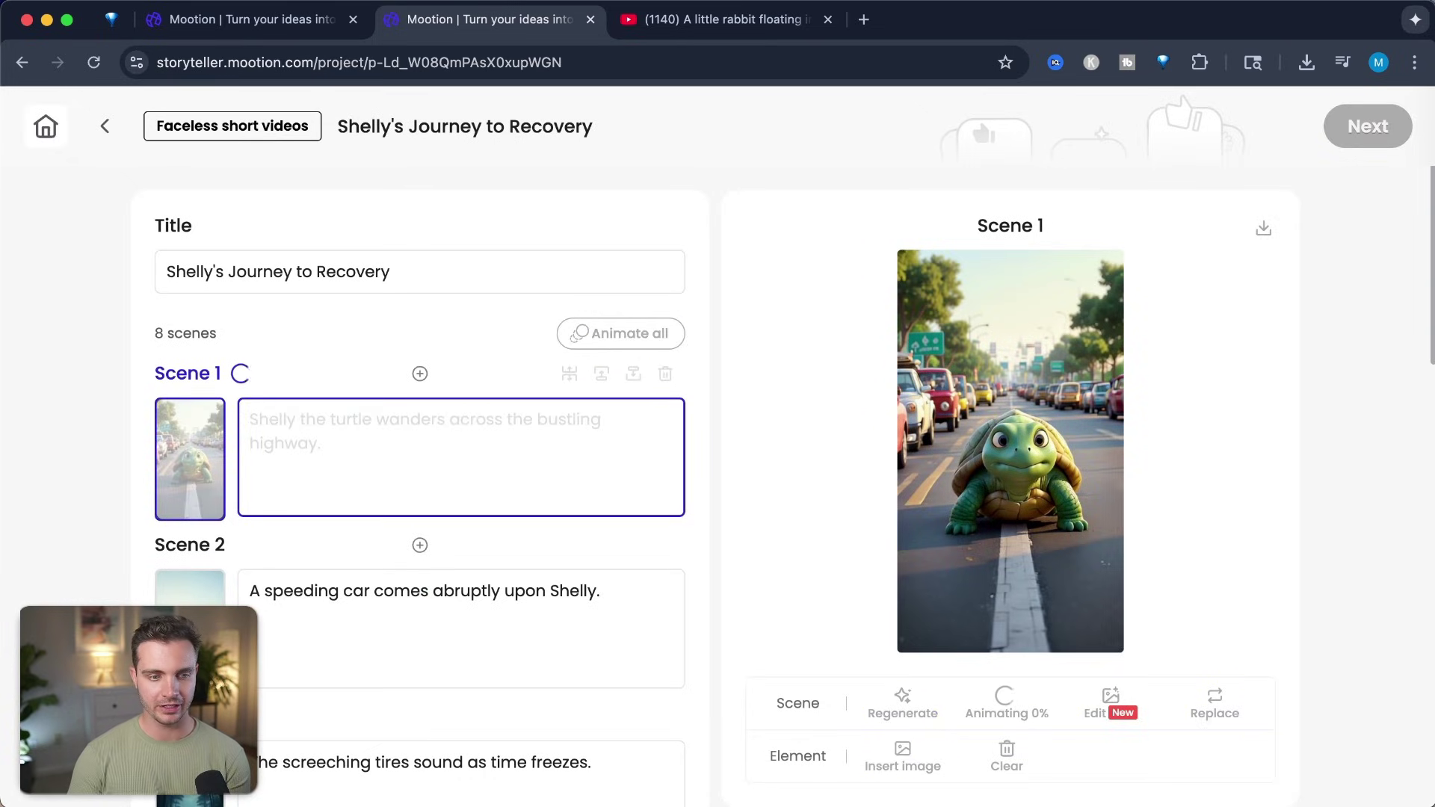
click(460, 635)
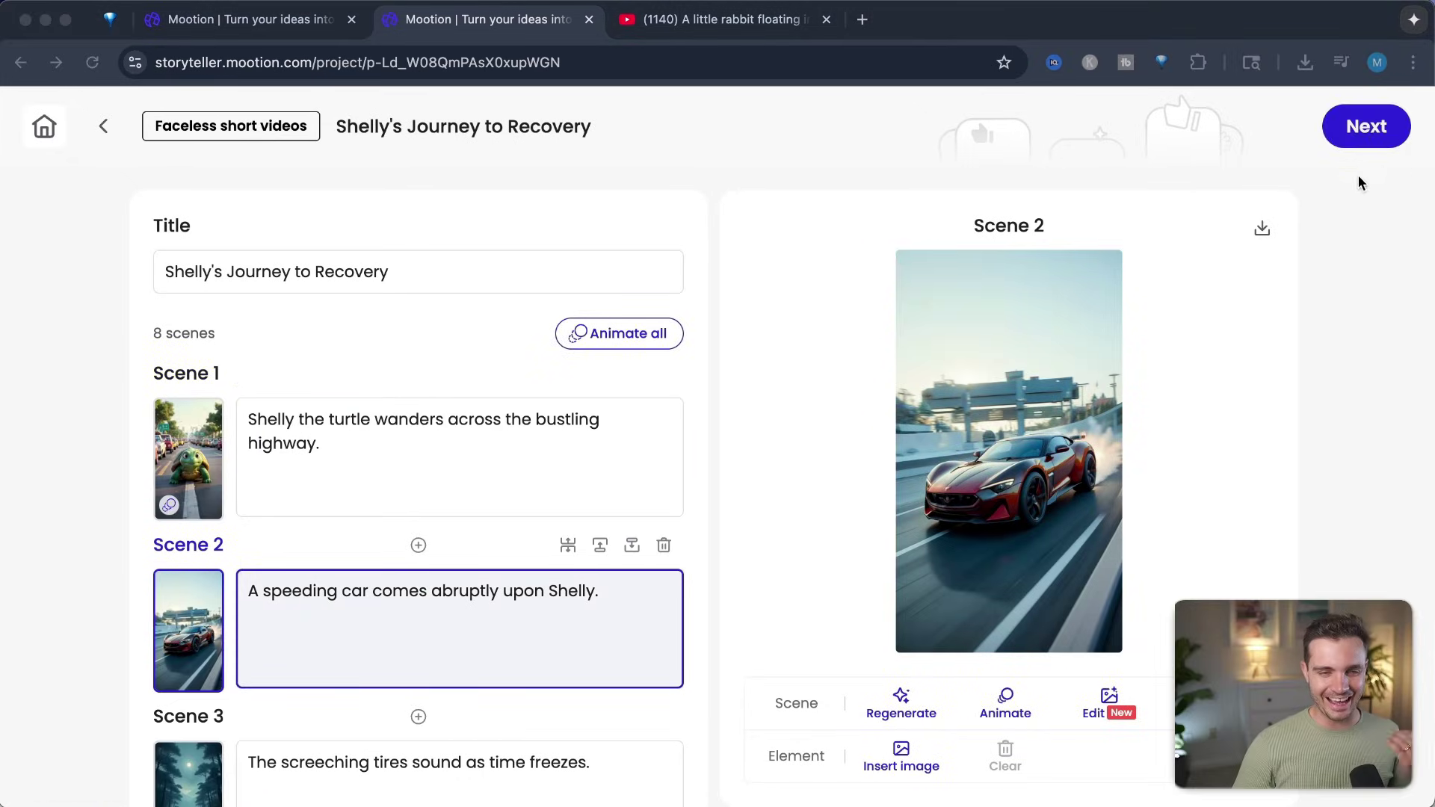
Play the animated clip of scene 1 in the preview
click(182, 442)
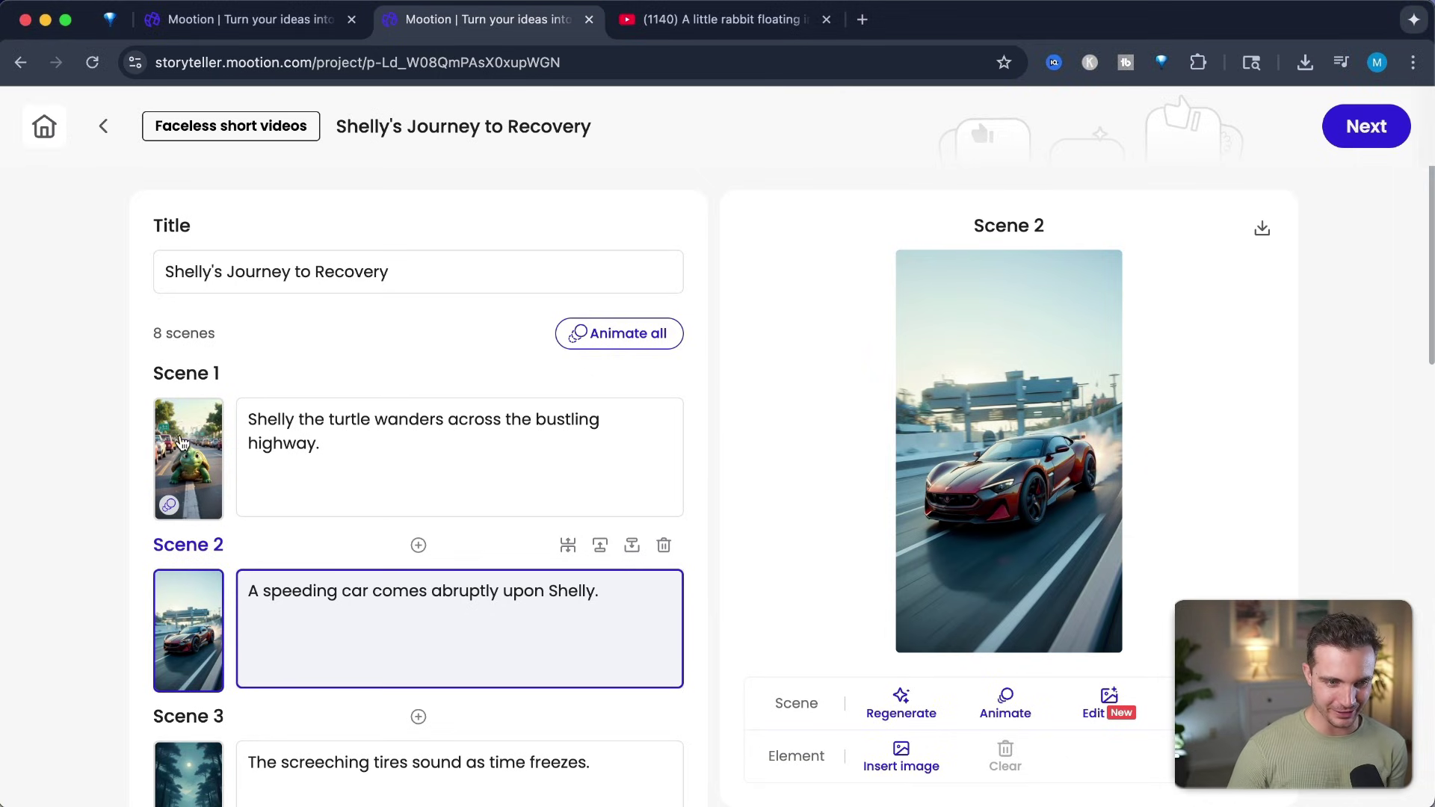
click(181, 442)
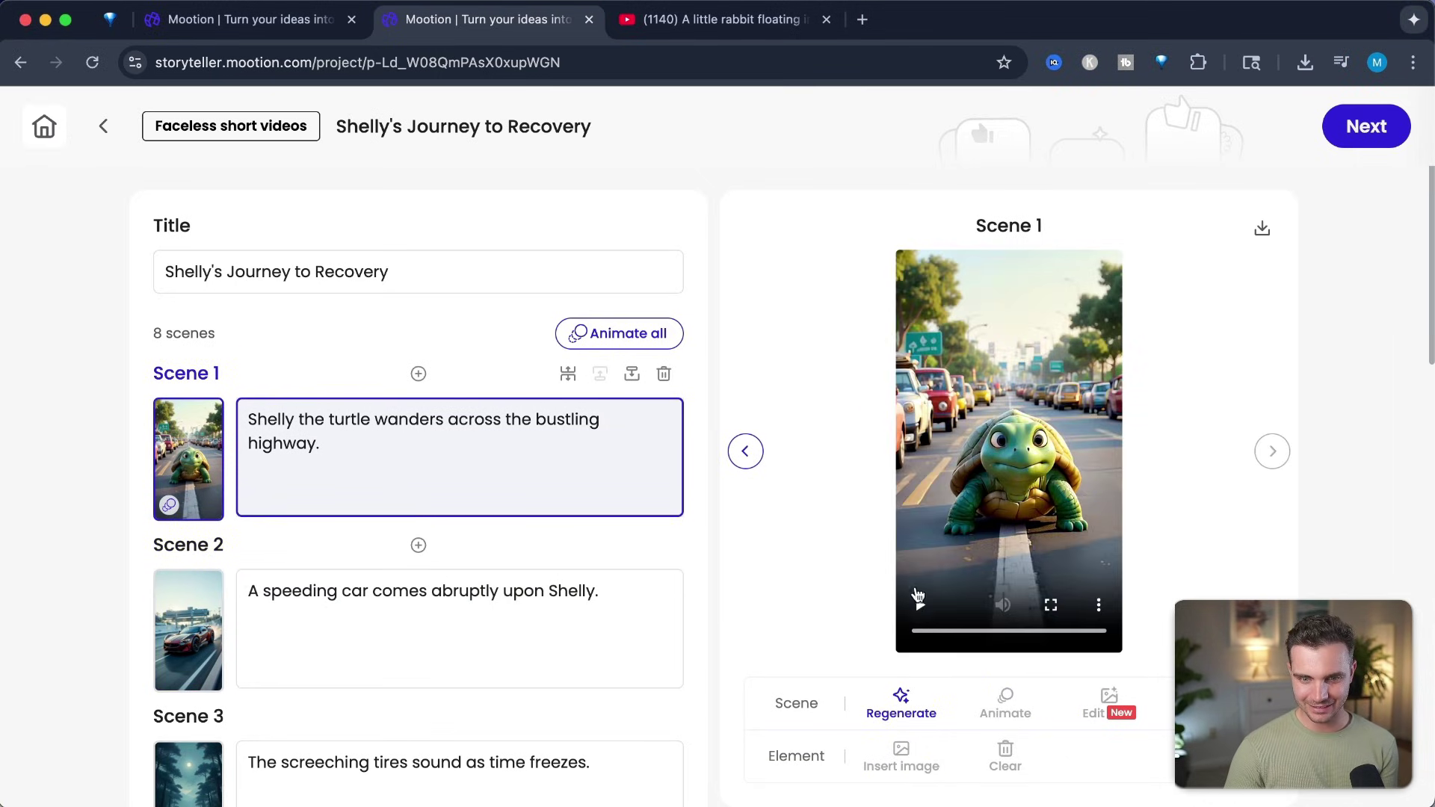
click(919, 599)
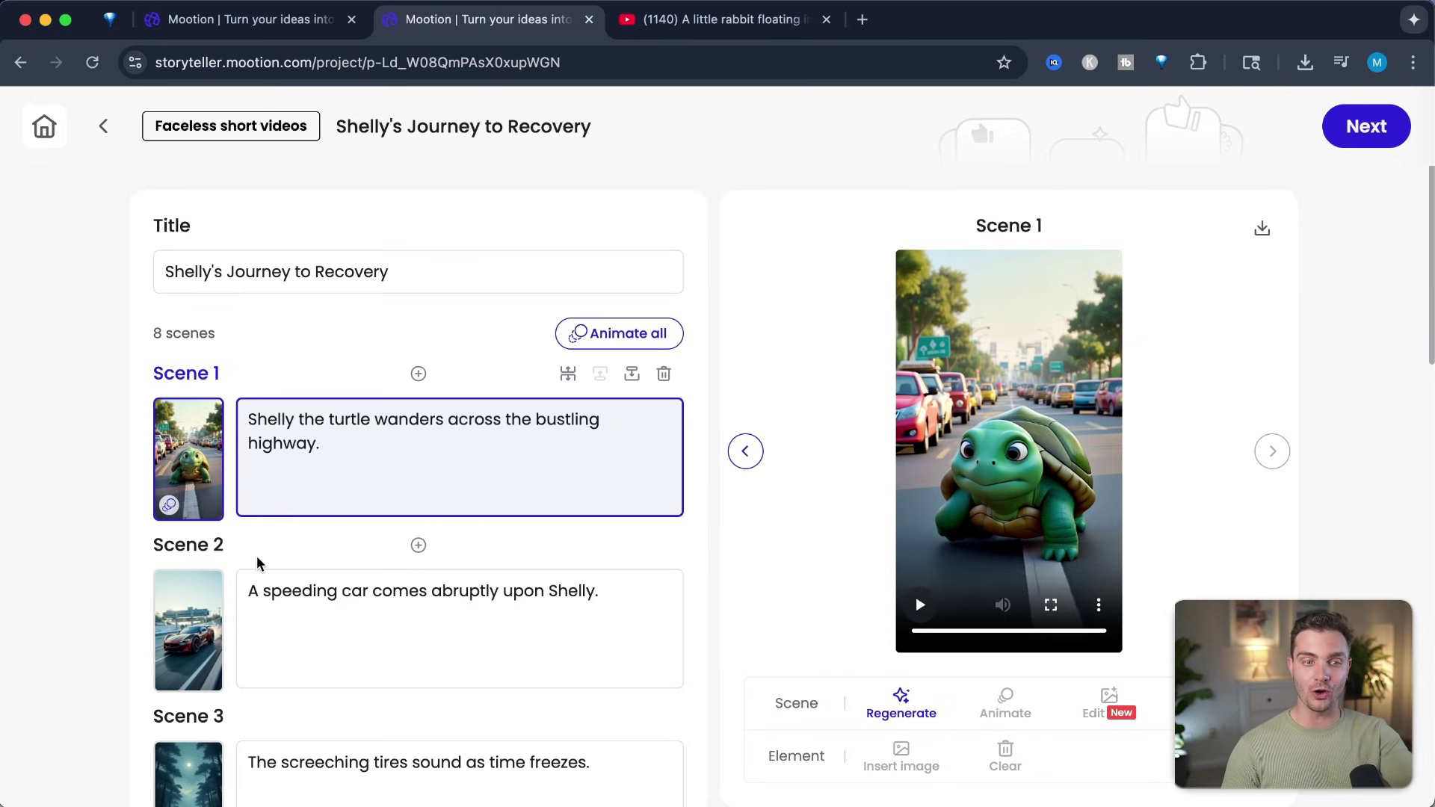
Animate all scenes of the turtle story at once and accept the generation cost
scroll(256, 561, down, 9)
scroll(256, 560, up, 9)
click(575, 322)
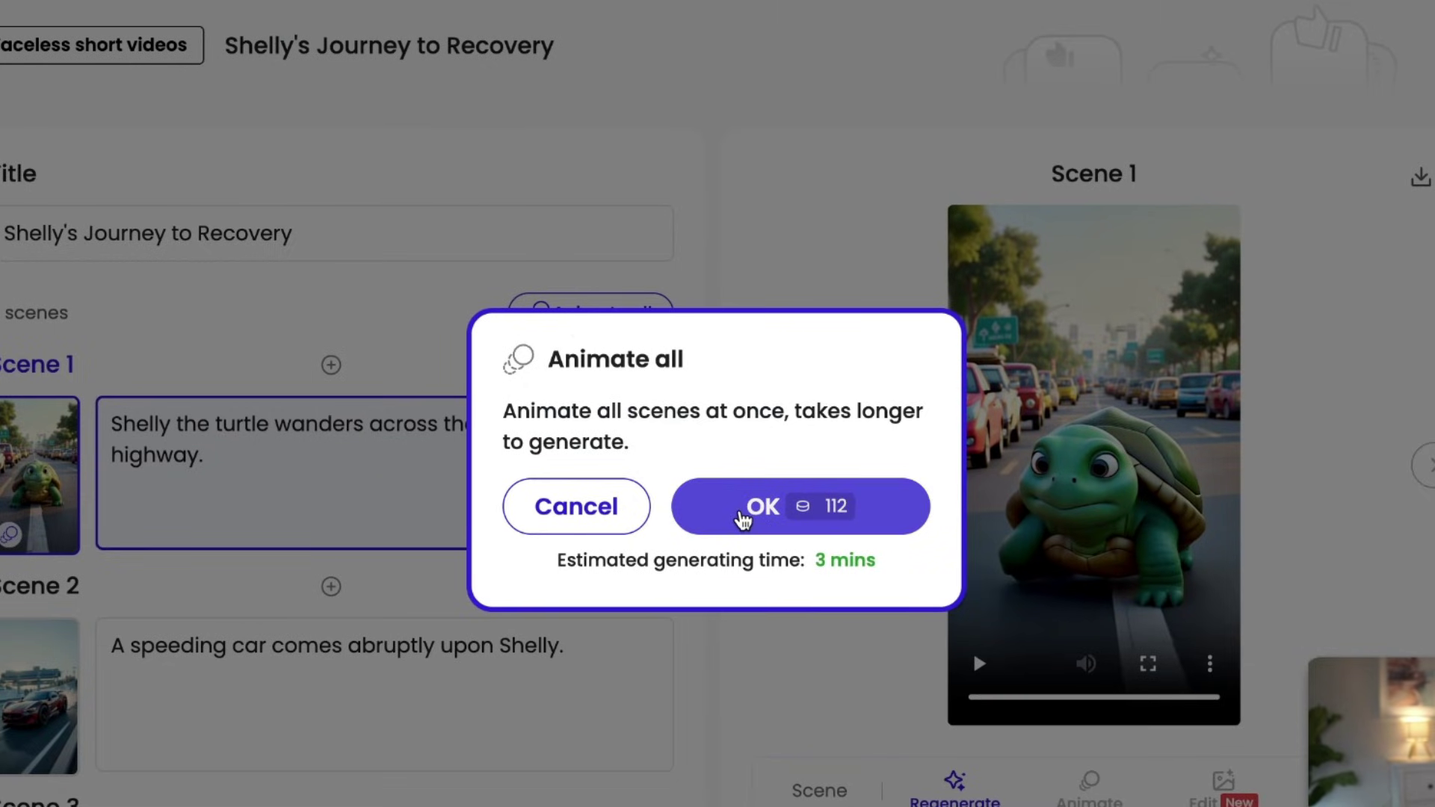
click(744, 510)
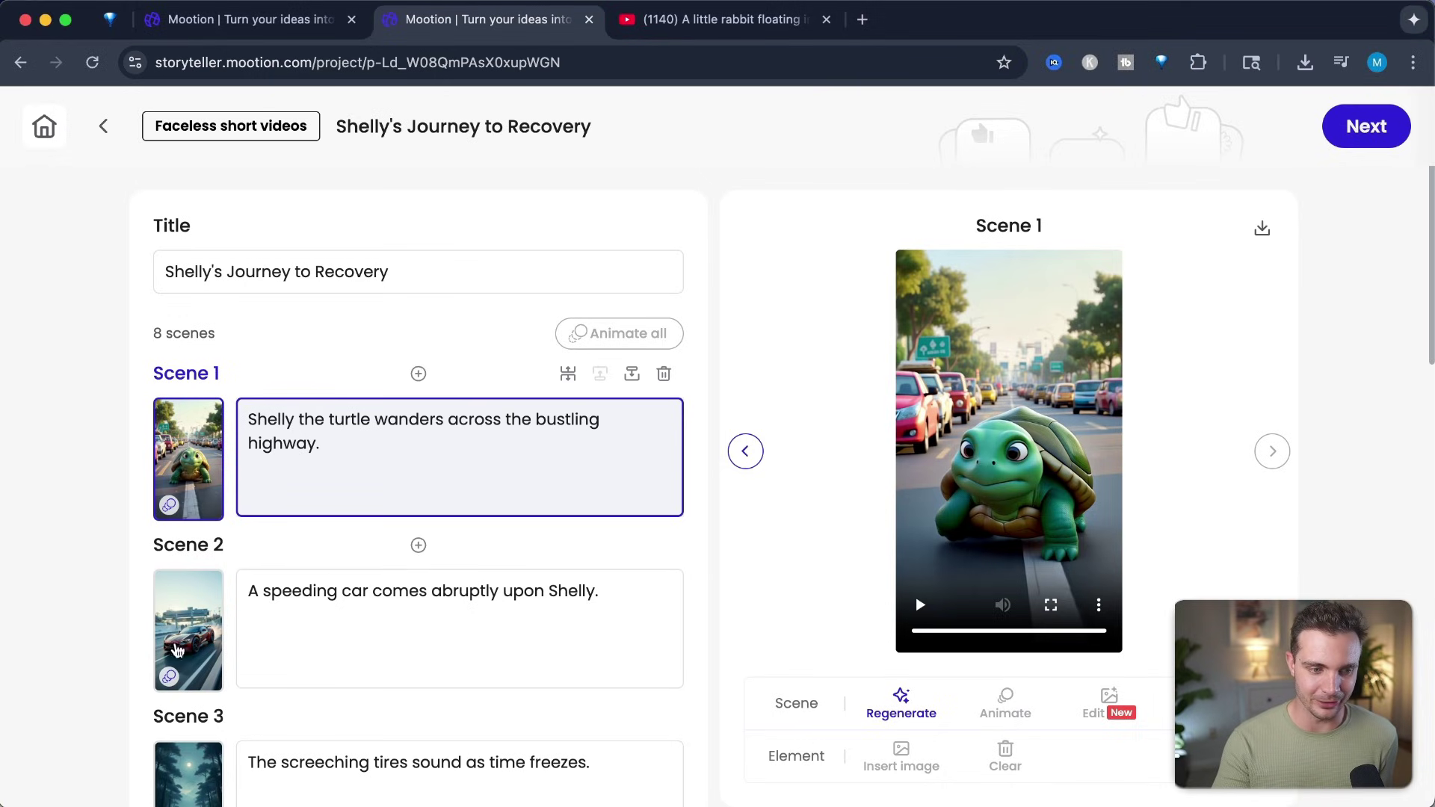
Preview the animated clips of scenes 2 to 7, playing them where needed
click(182, 632)
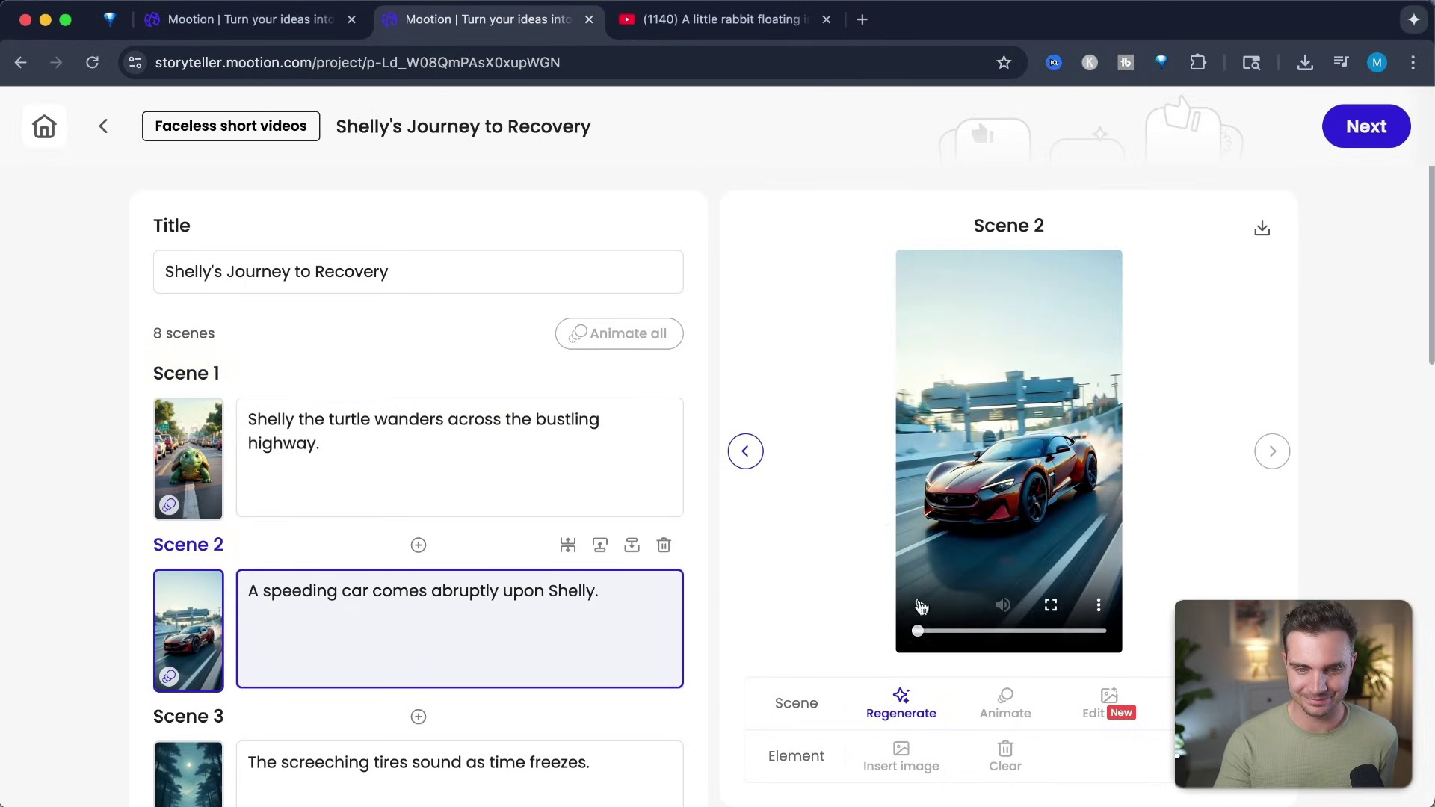
click(920, 605)
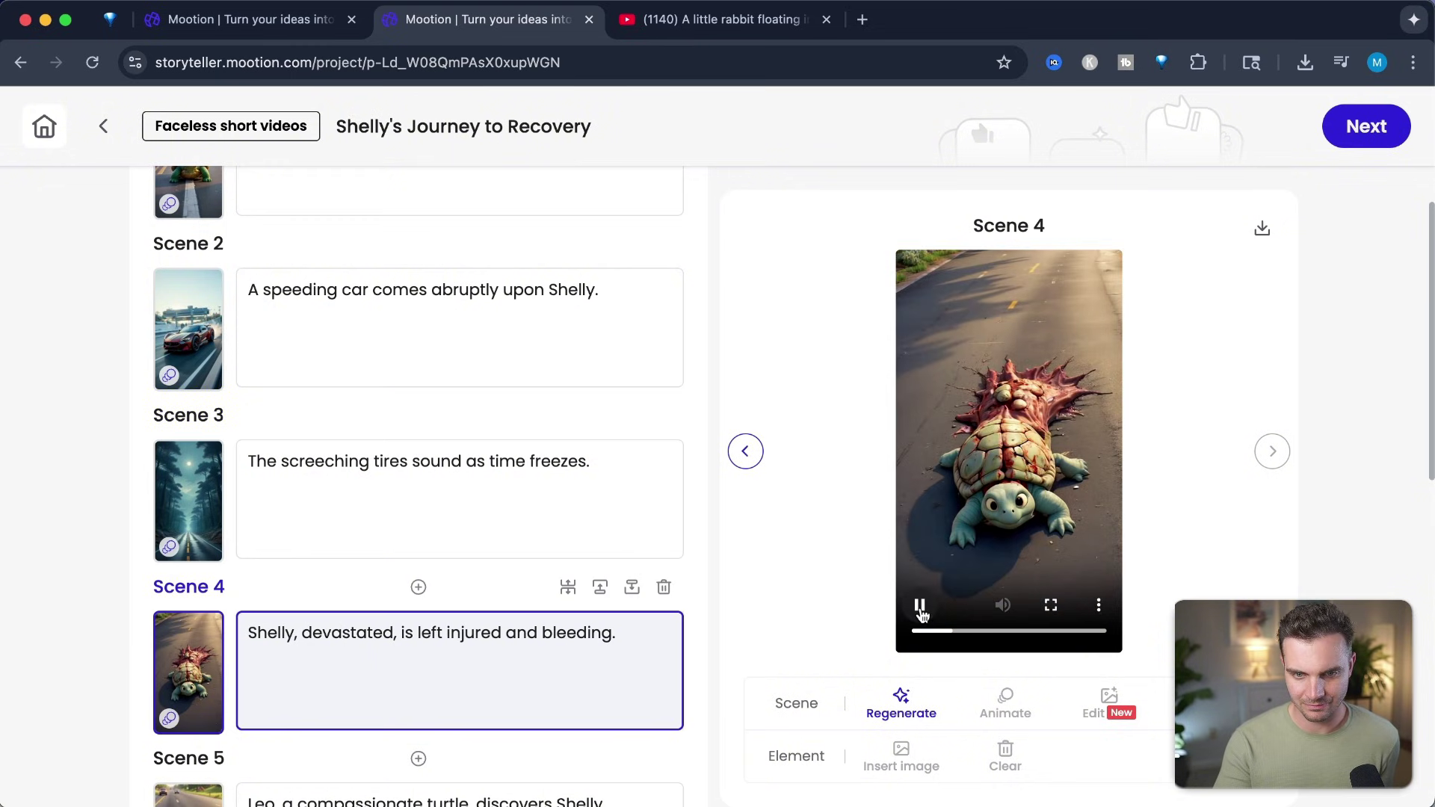
scroll(448, 576, down, 3)
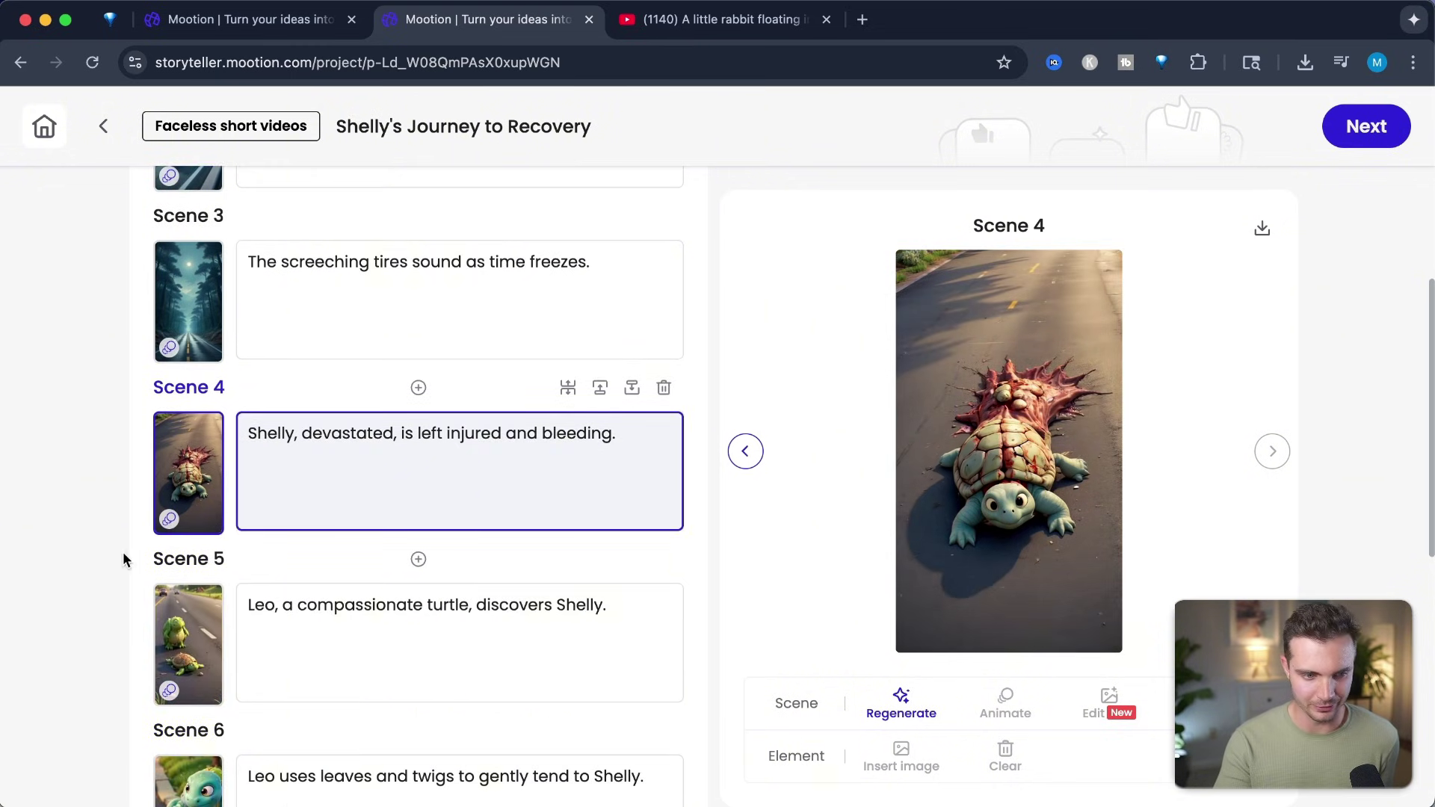
click(193, 649)
scroll(217, 684, down, 2)
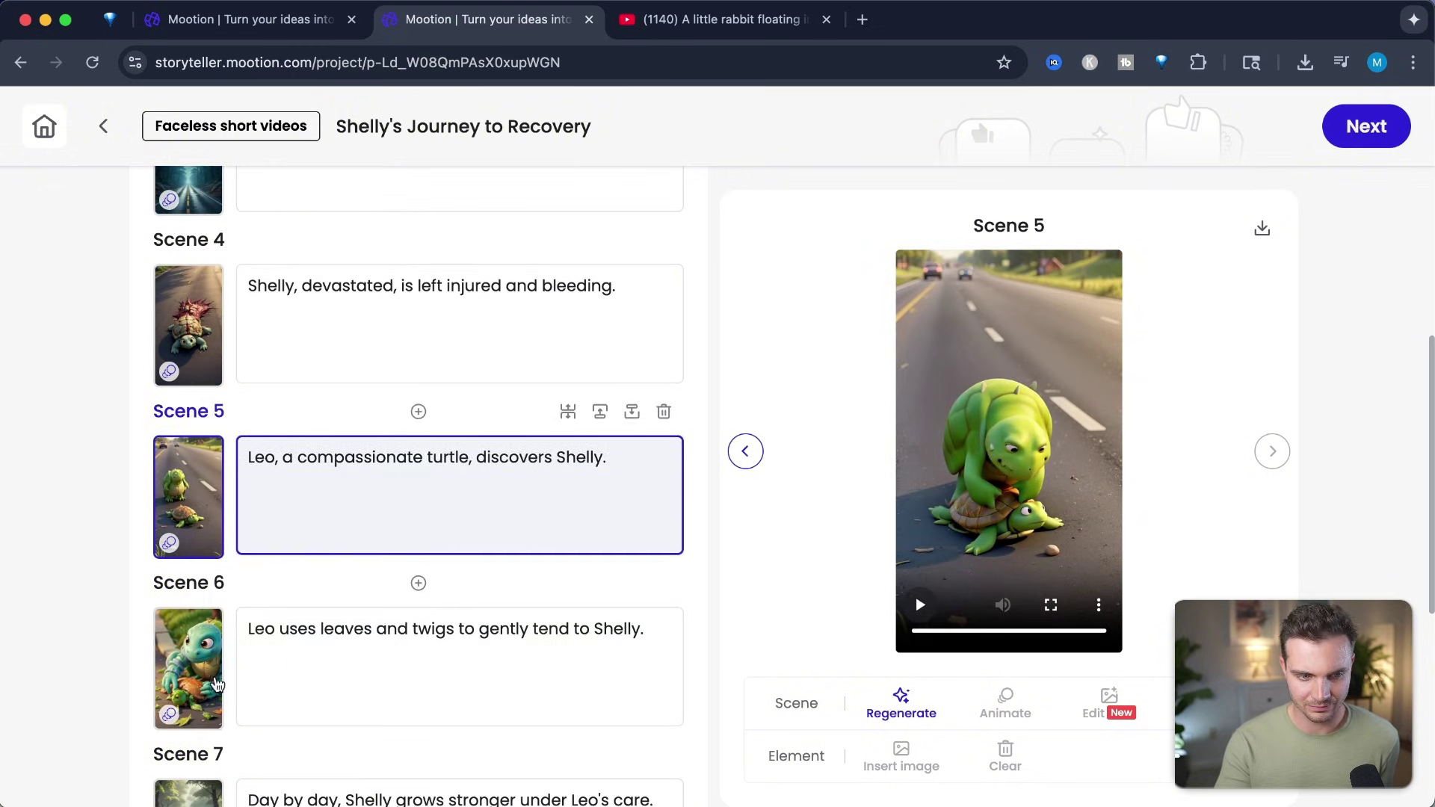
click(218, 684)
scroll(973, 451, down, 3)
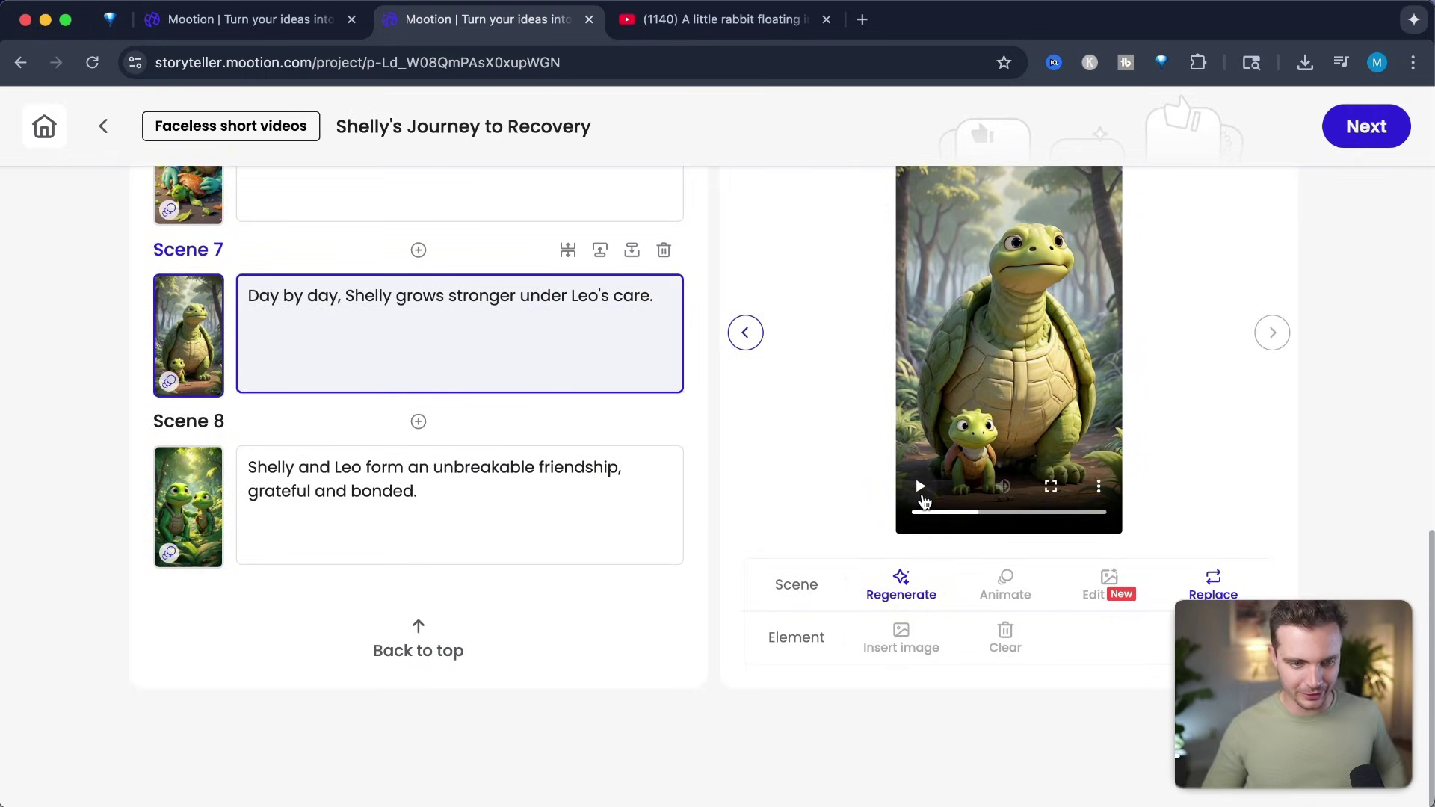
scroll(529, 369, up, 5)
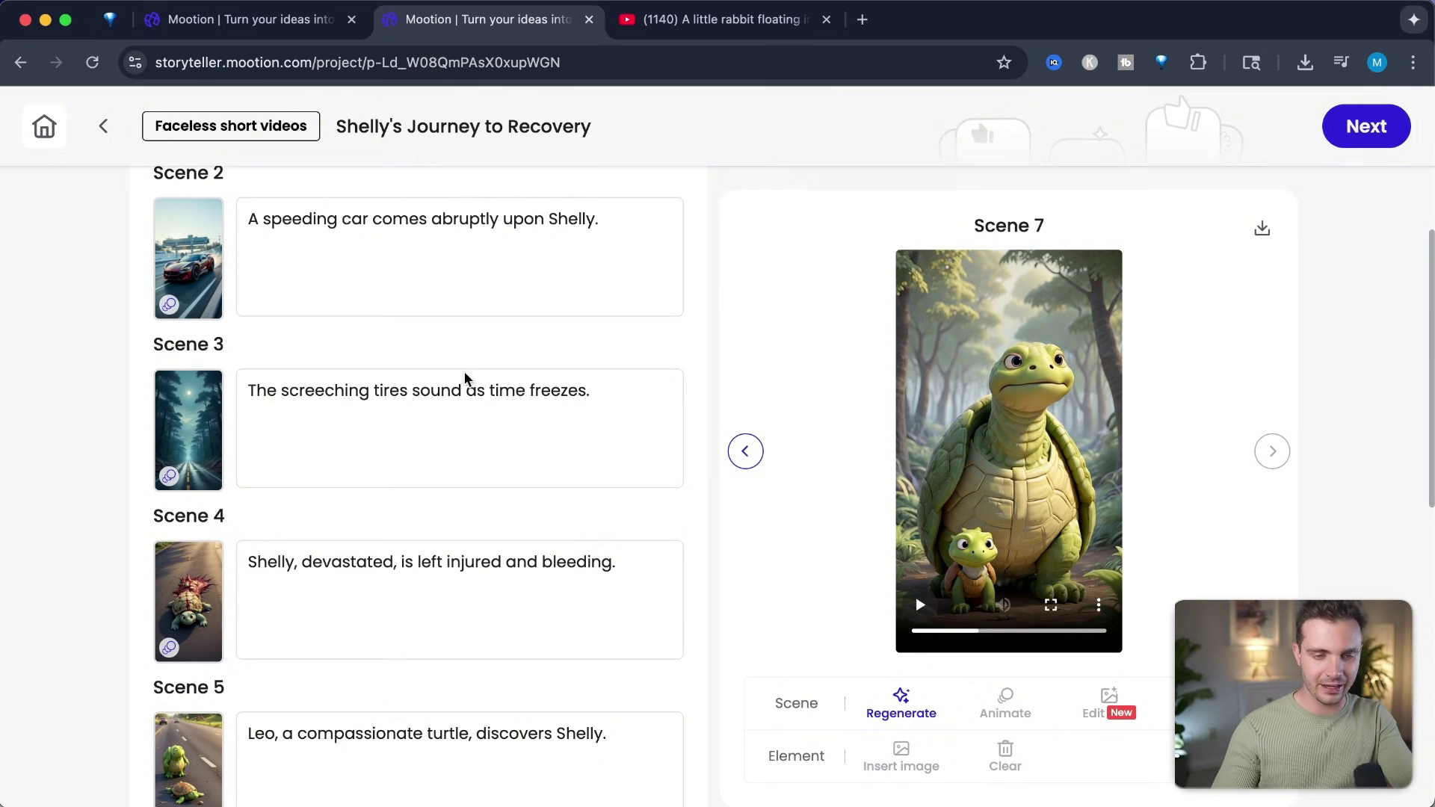
scroll(509, 411, down, 3)
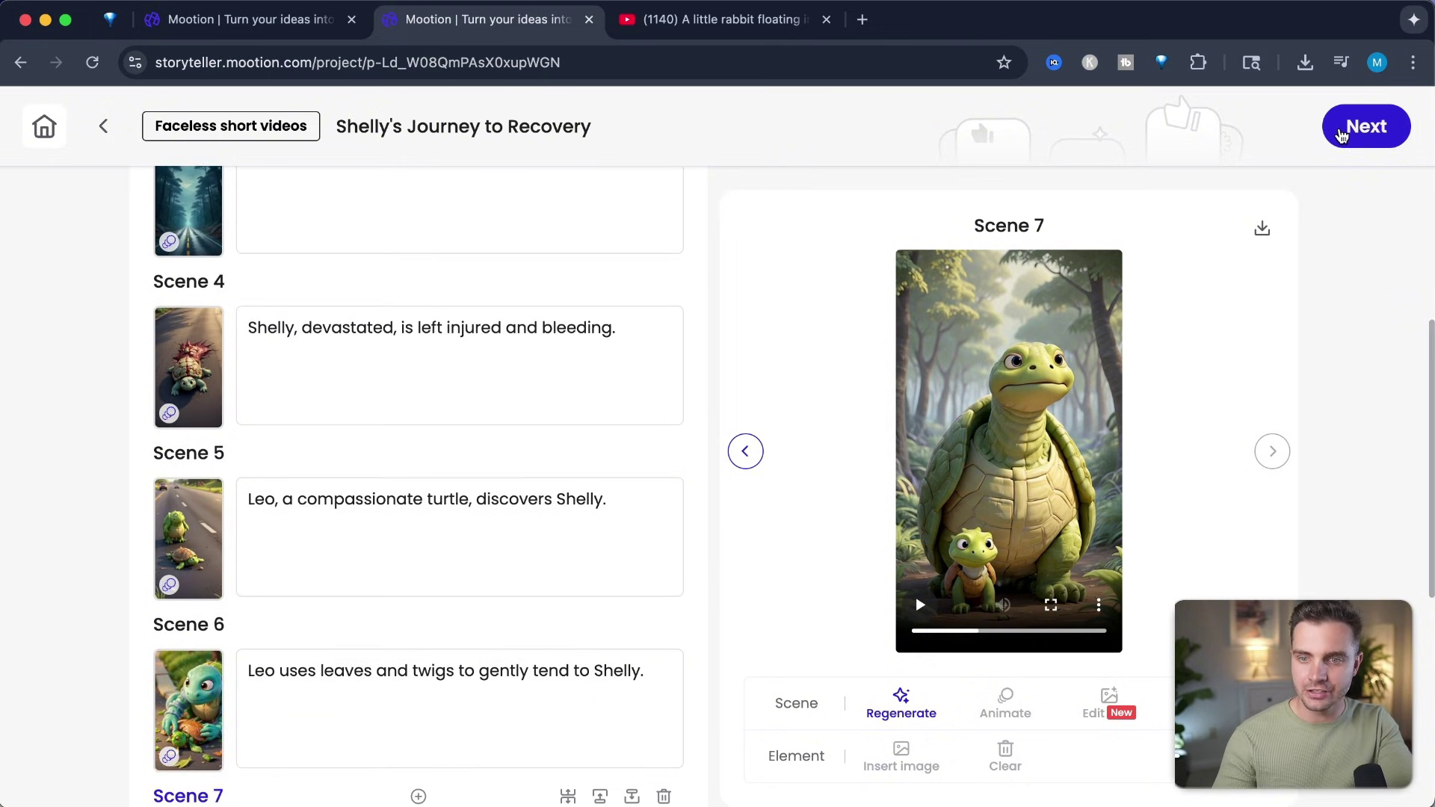
Proceed to the video composition settings and set the title style to none
click(1341, 133)
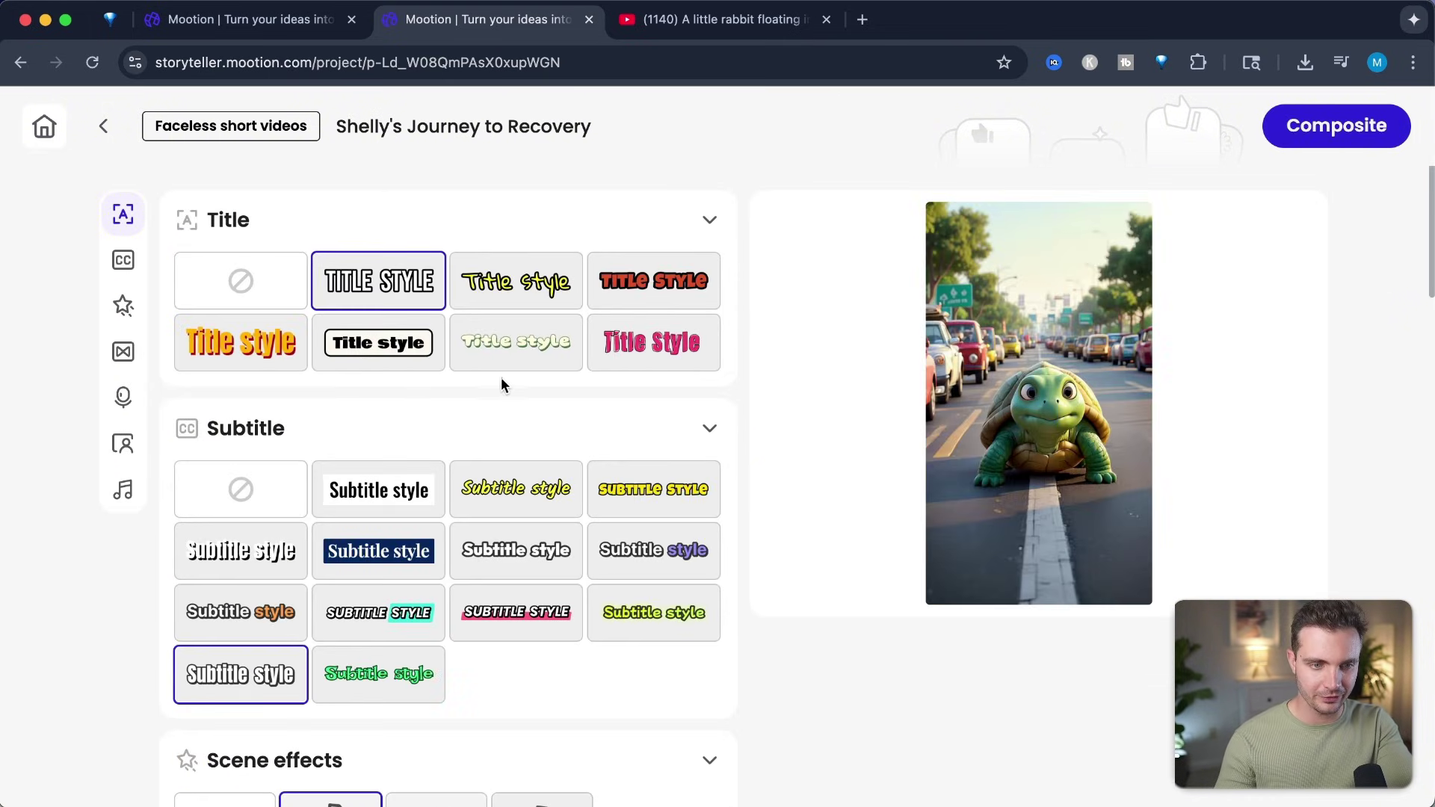
click(221, 290)
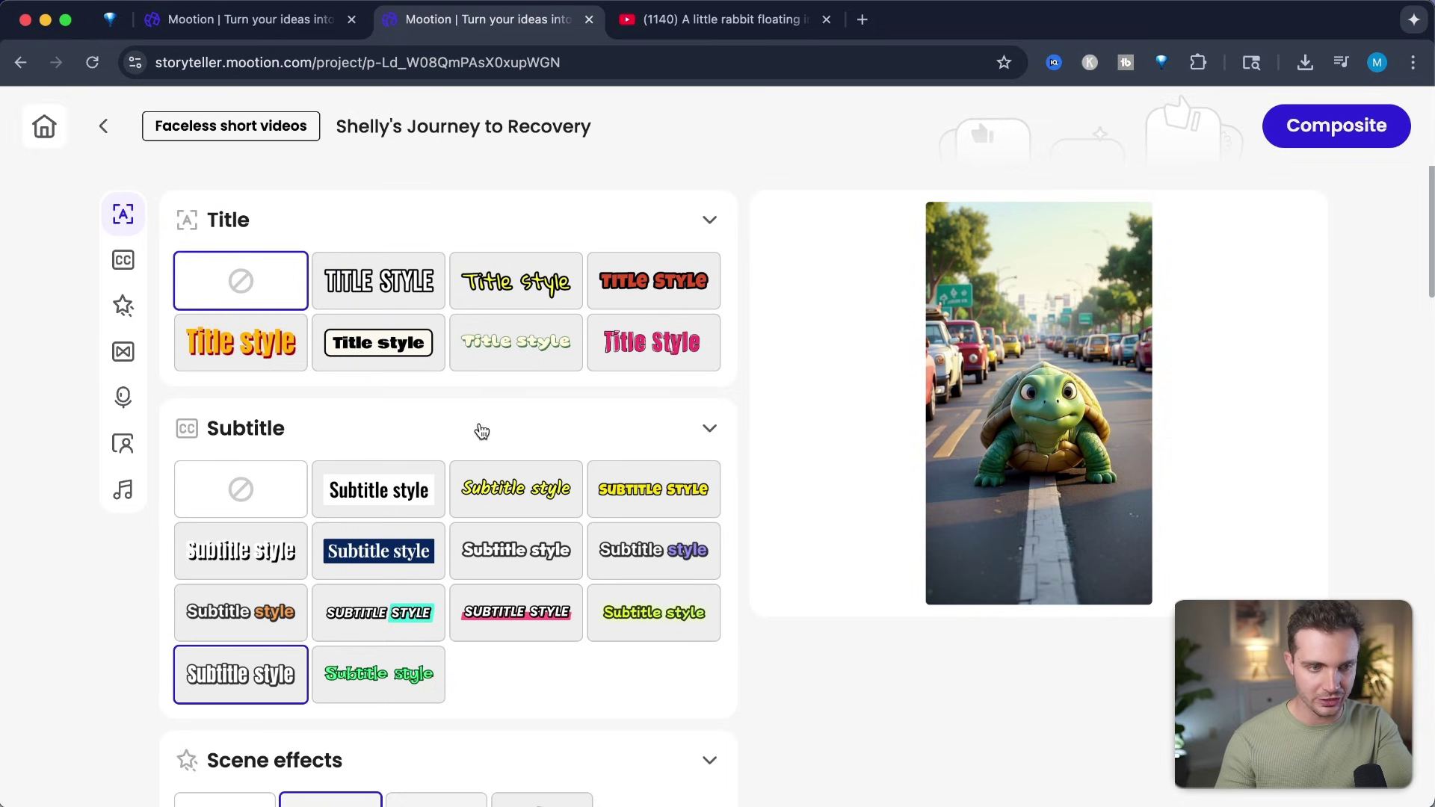
Composite the video with Golden mirage as background music, chosen from the AI music filtered by the Hopeful emotion
scroll(513, 532, down, 4)
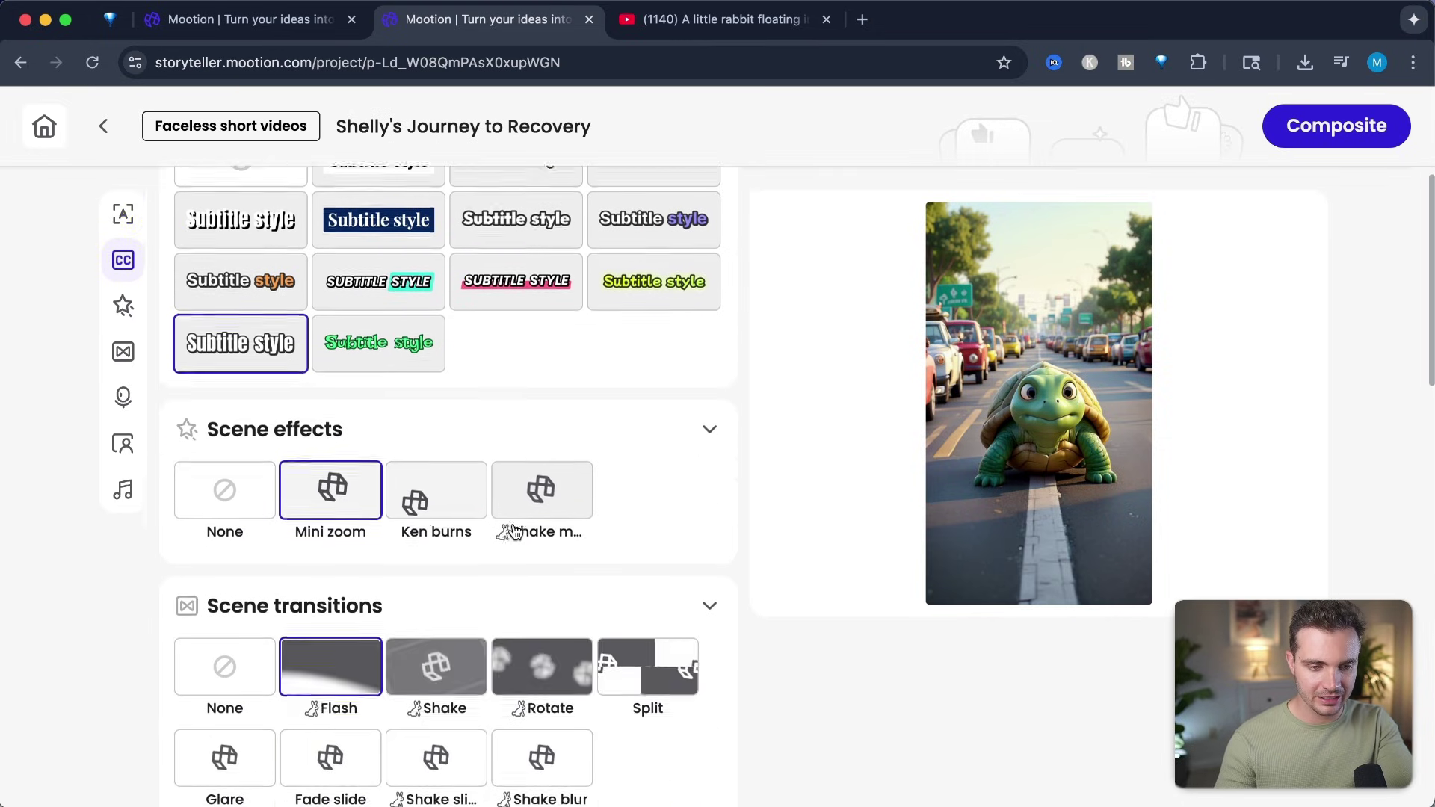
scroll(513, 531, down, 8)
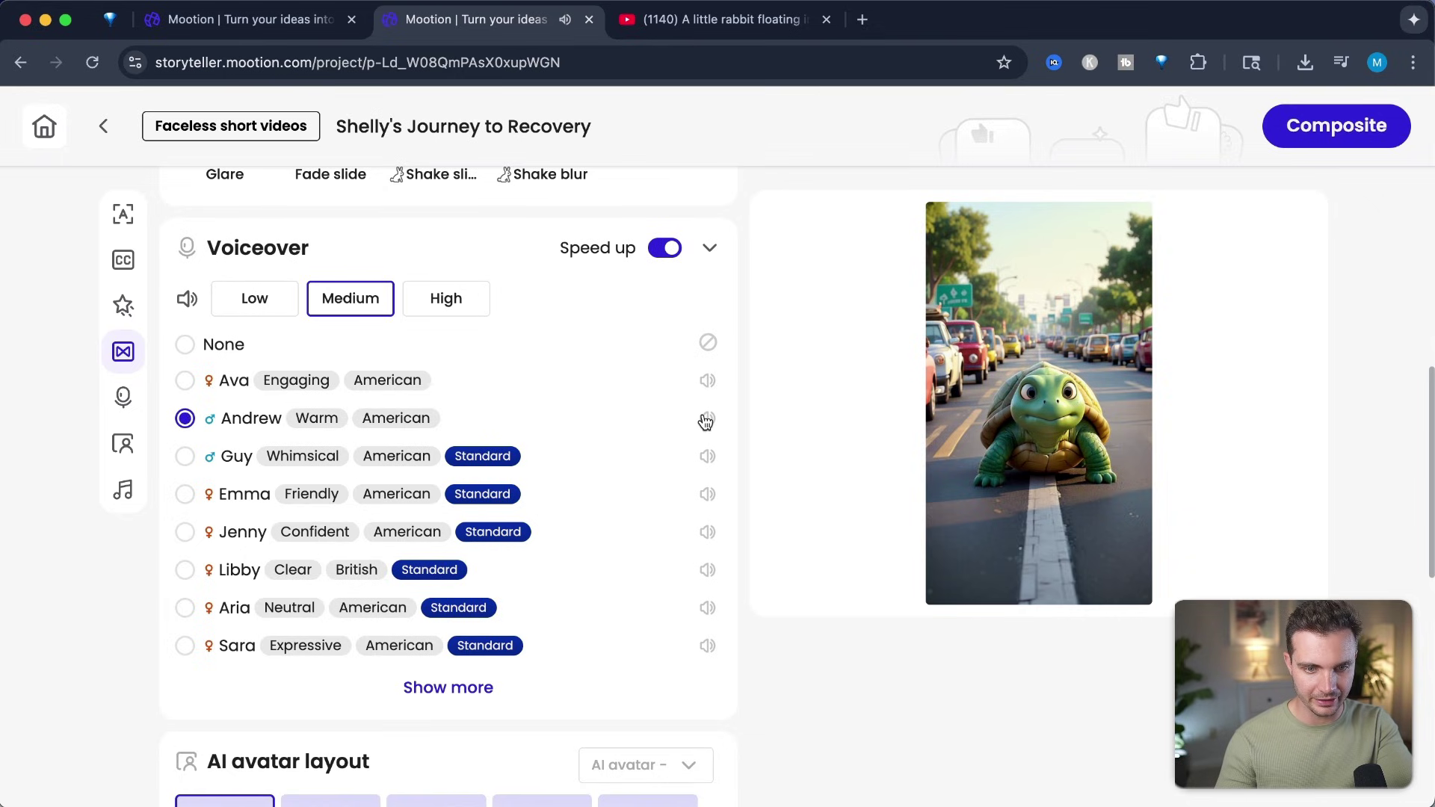
scroll(580, 544, down, 10)
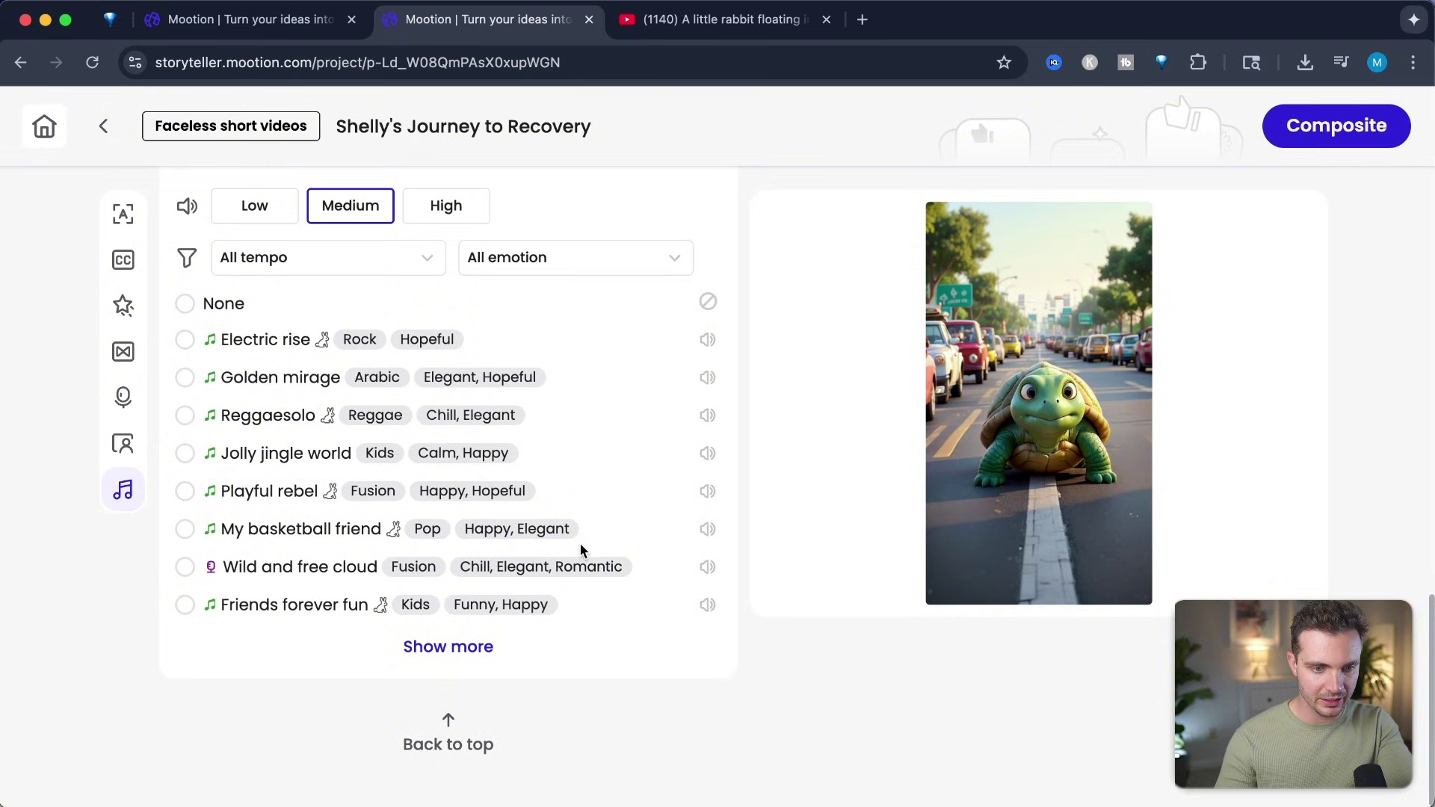
click(505, 271)
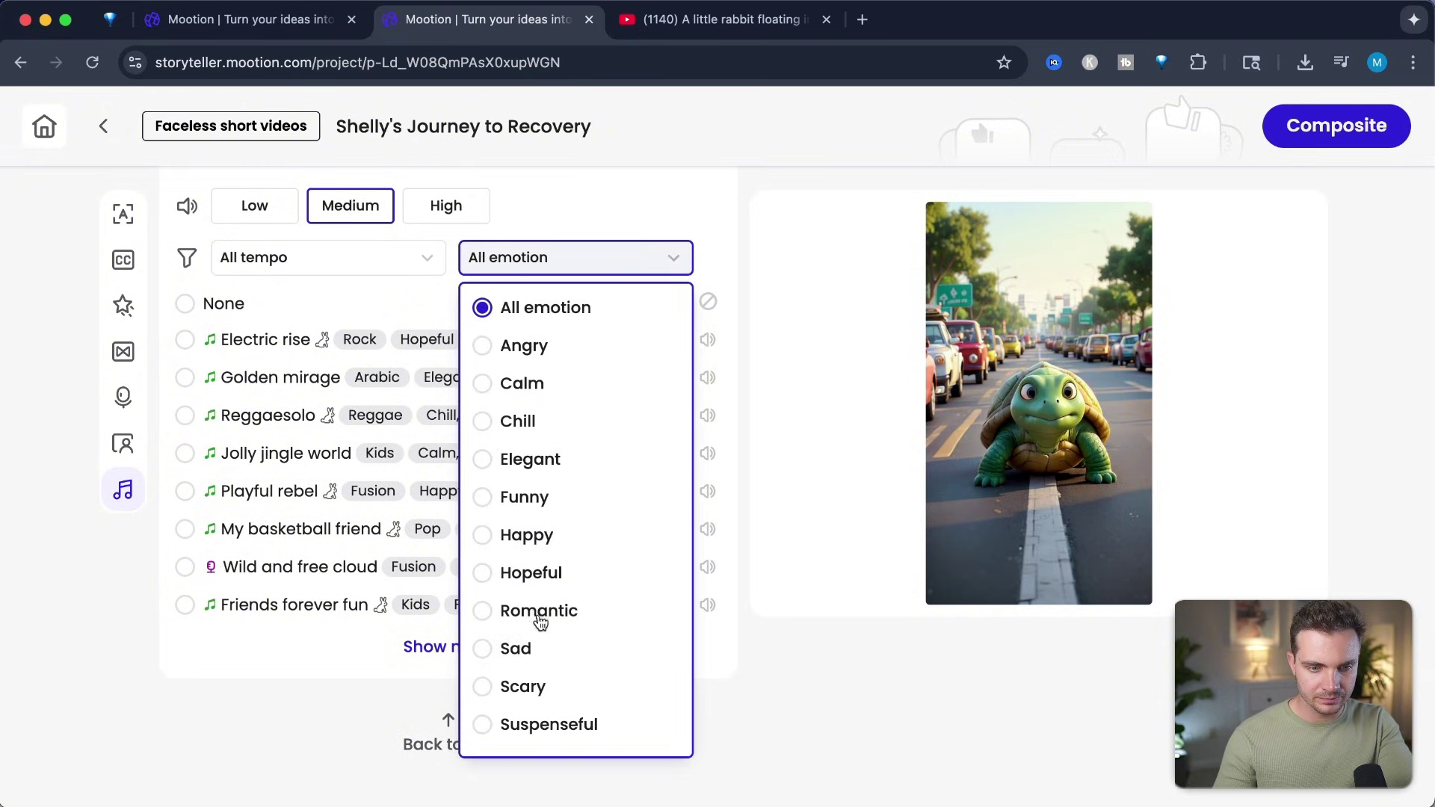
click(487, 575)
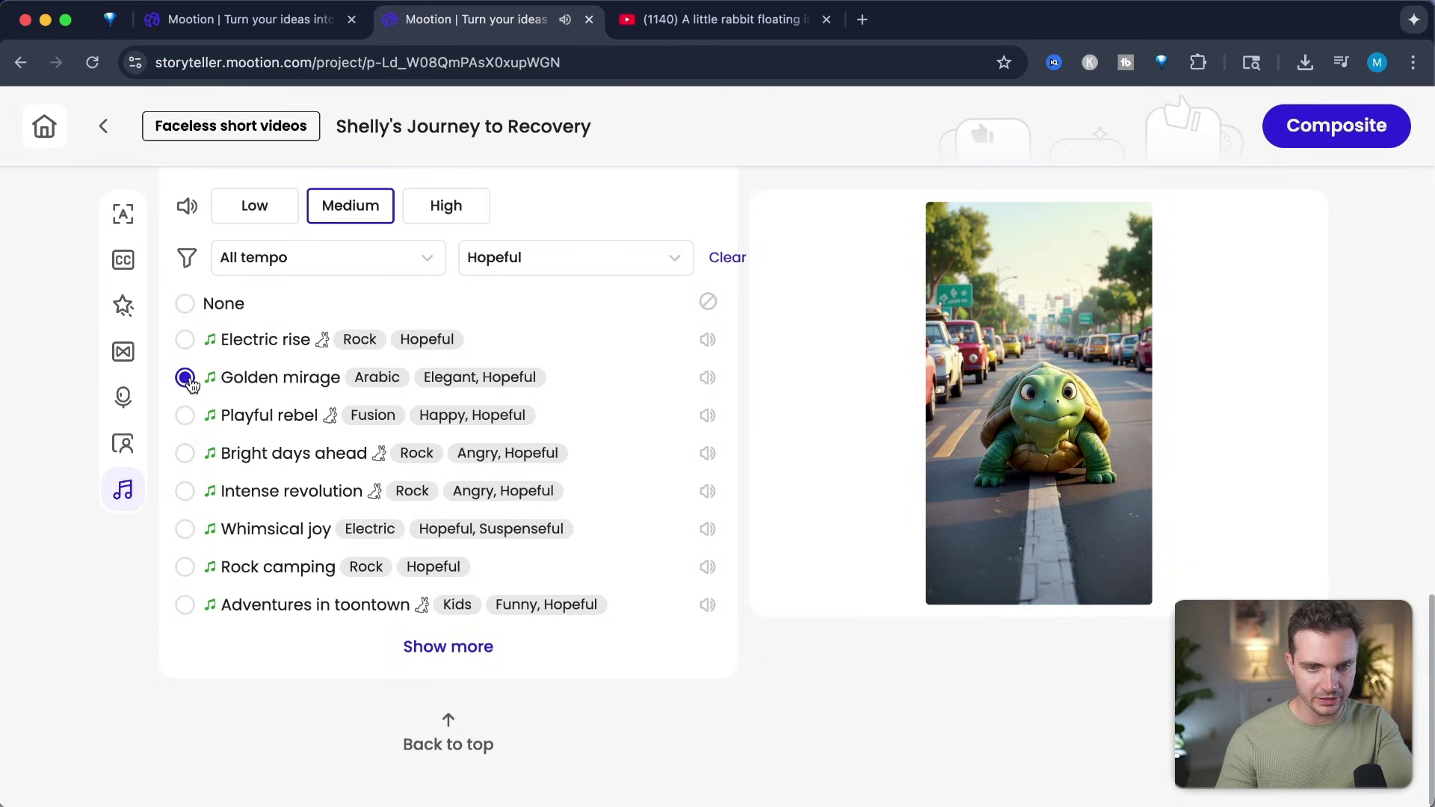
click(1373, 135)
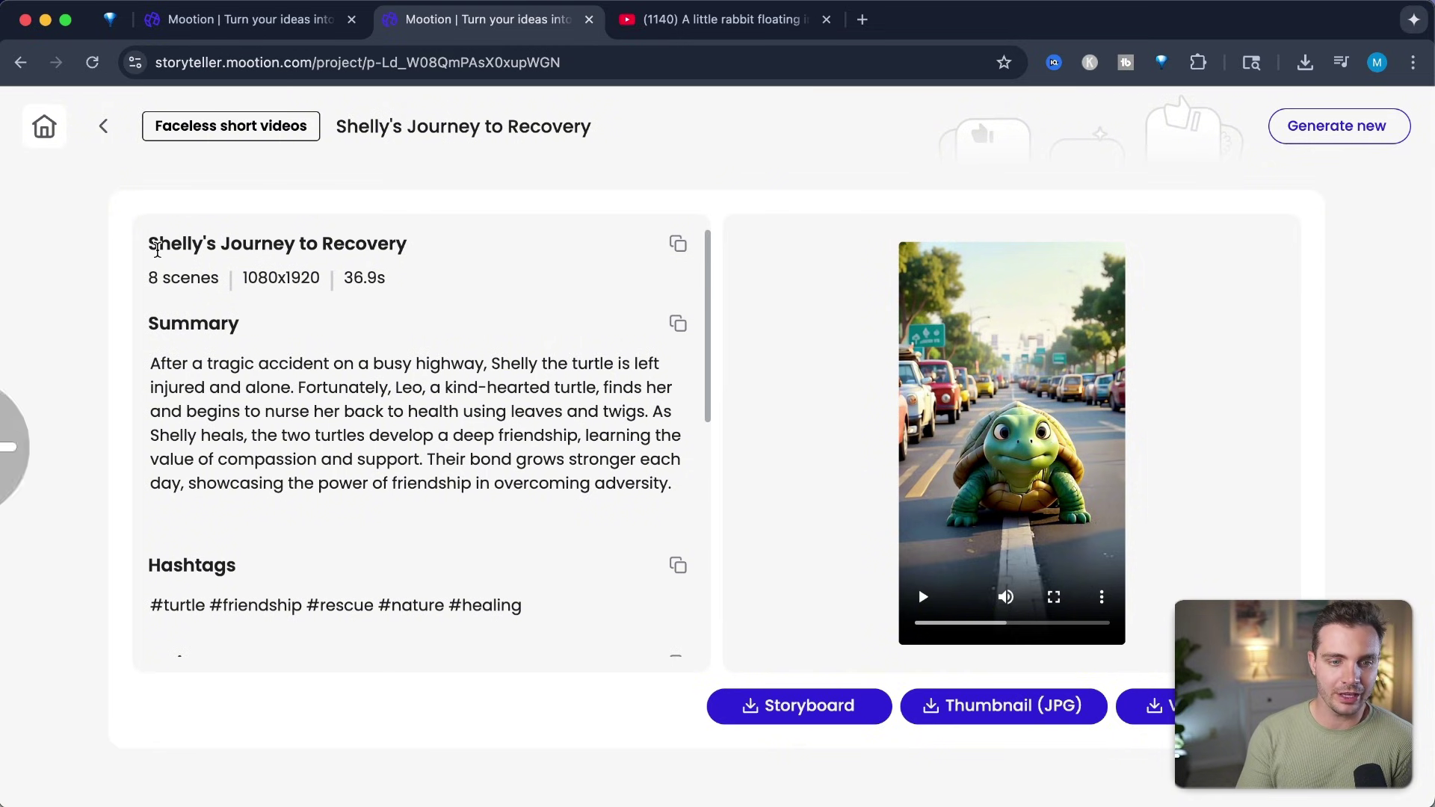
Return to the composition settings, set the voiceover to None and composite the video again
click(102, 128)
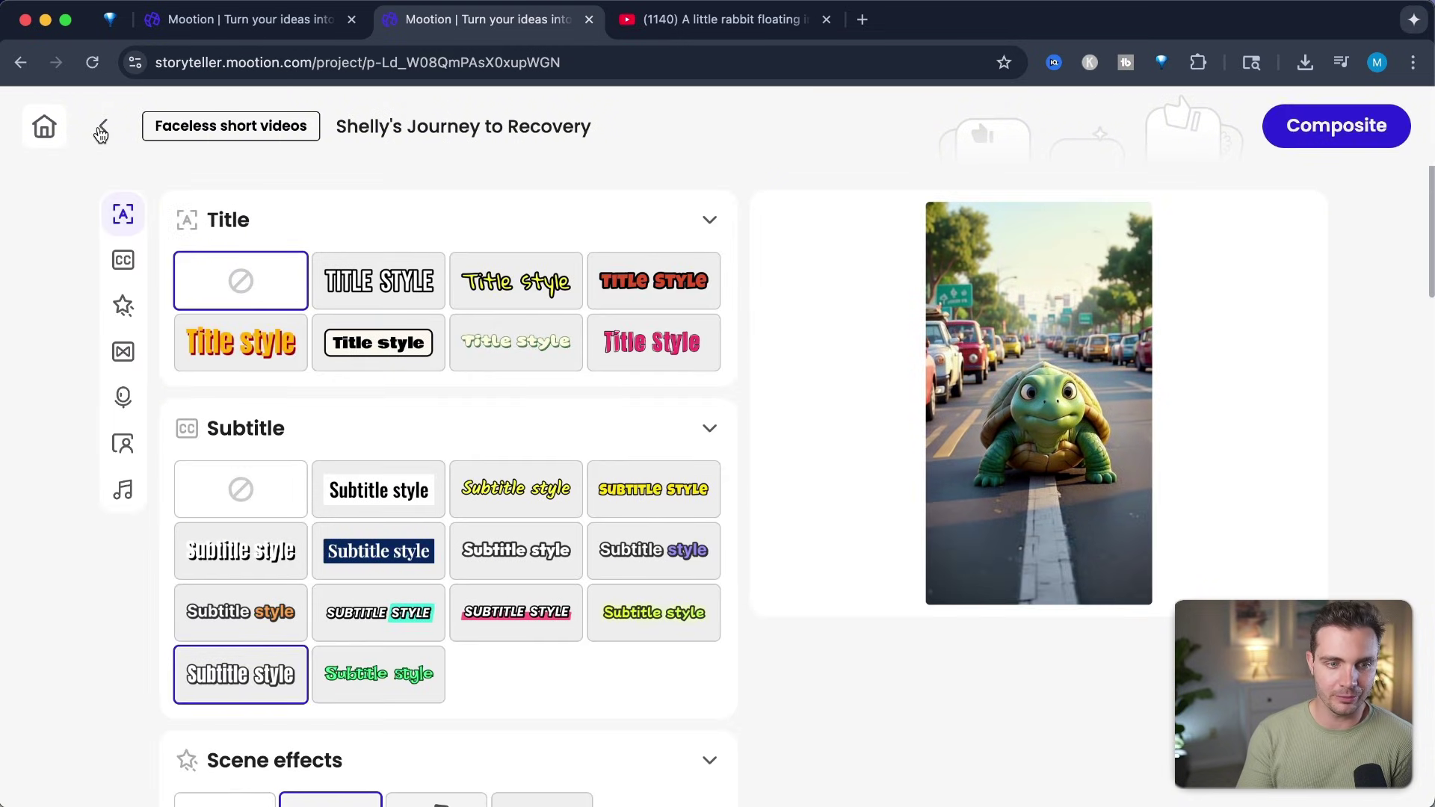
scroll(311, 396, down, 15)
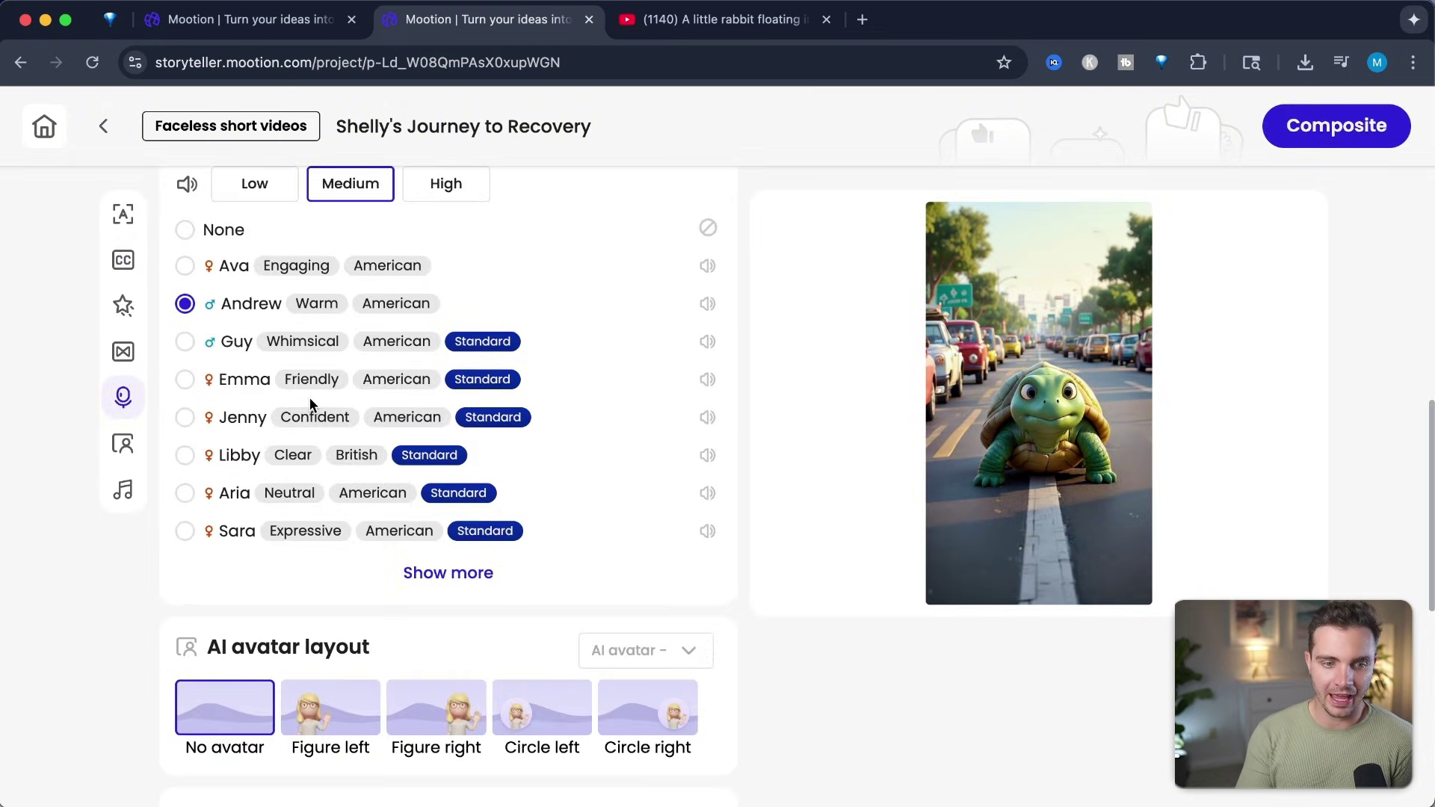
scroll(310, 397, up, 3)
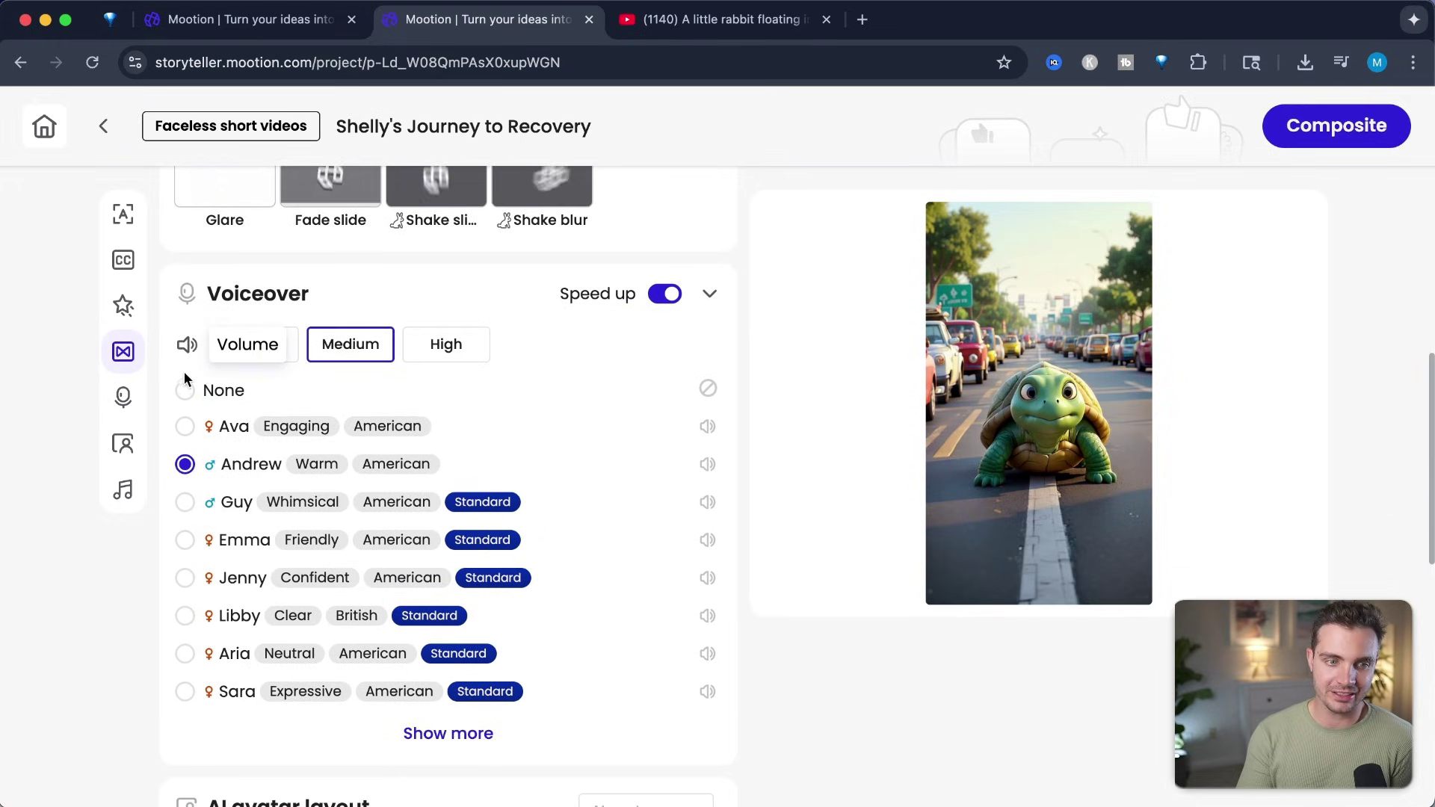
click(186, 393)
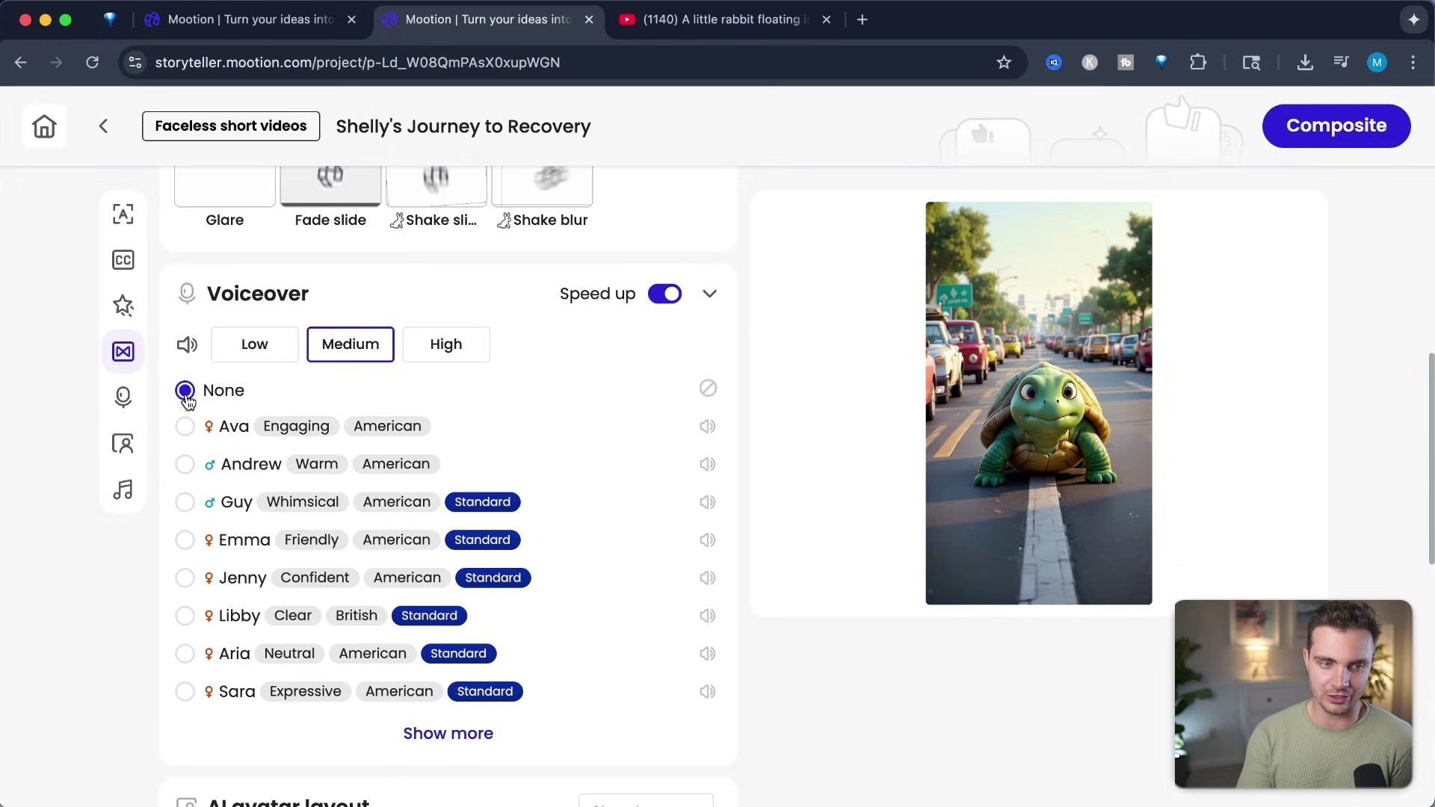
scroll(617, 467, down, 2)
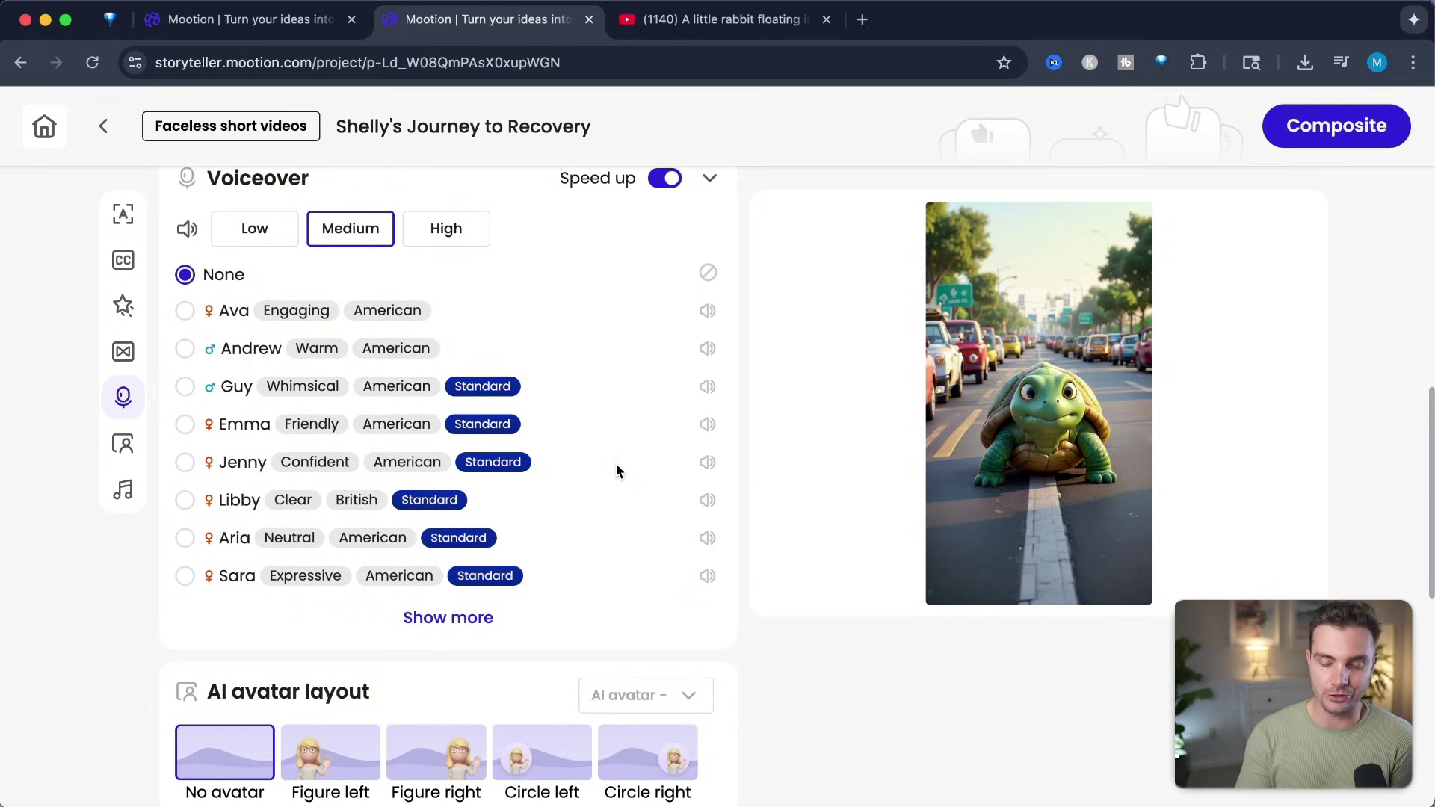
scroll(618, 466, down, 3)
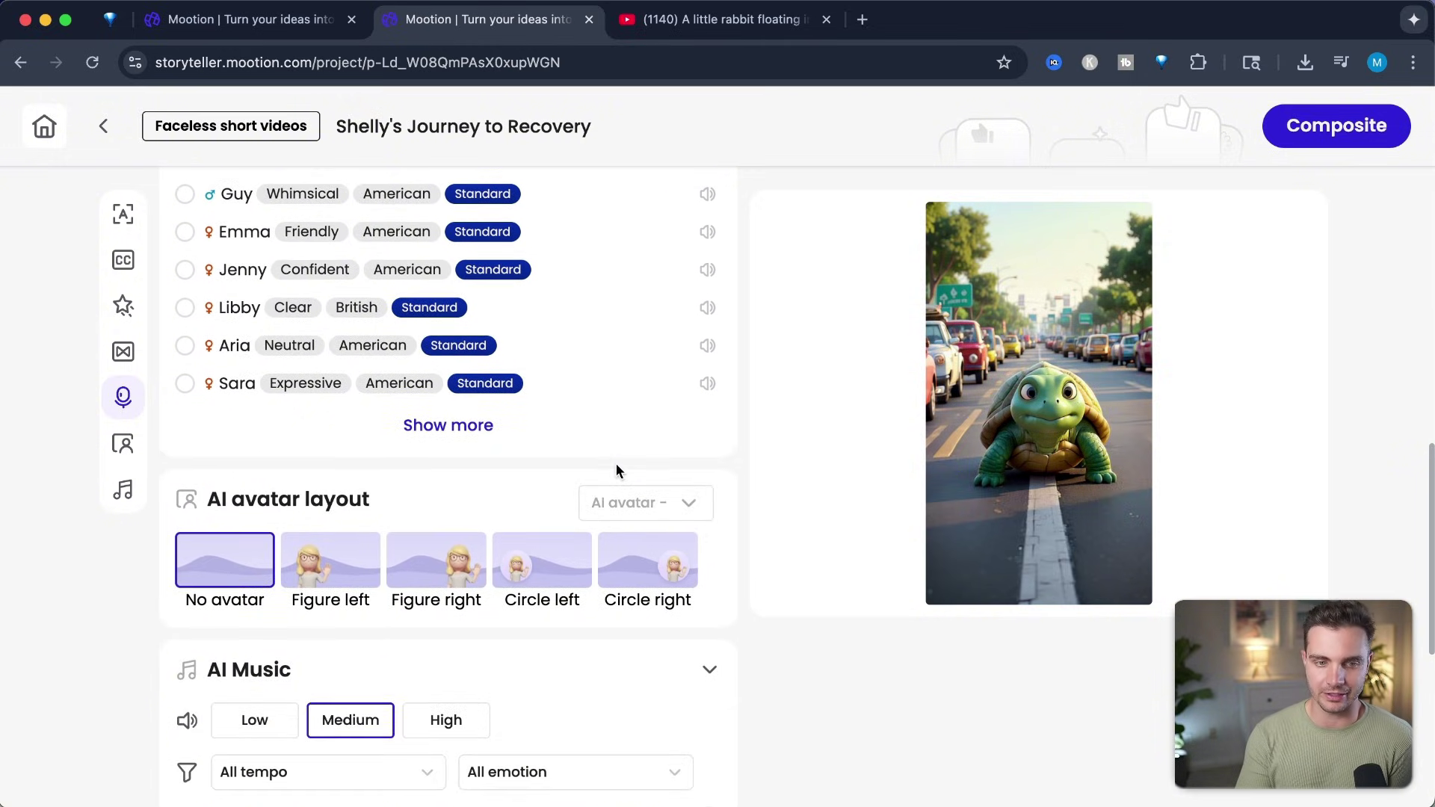
click(1355, 130)
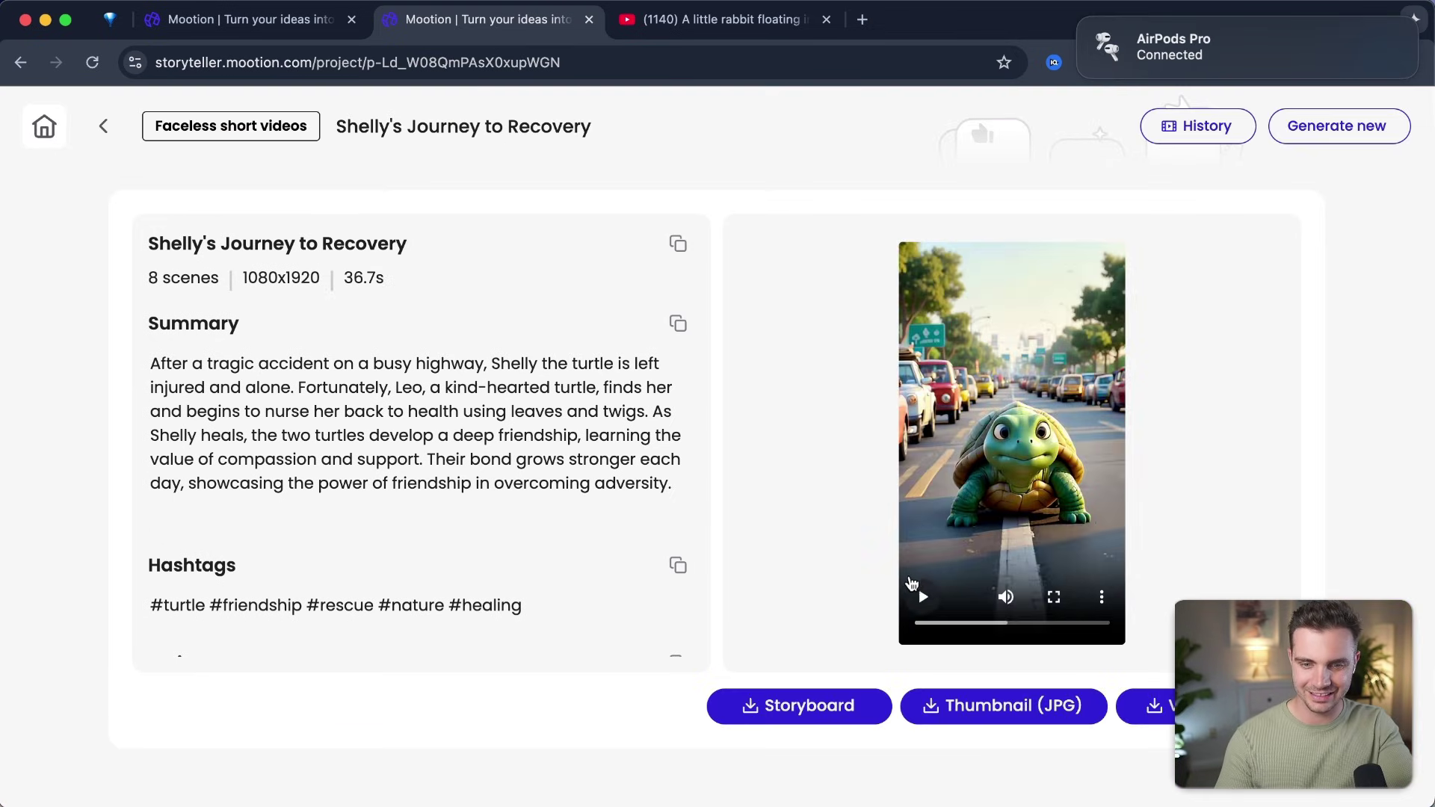
Play the start of the version without voiceover and download it as an MP4 video
click(924, 598)
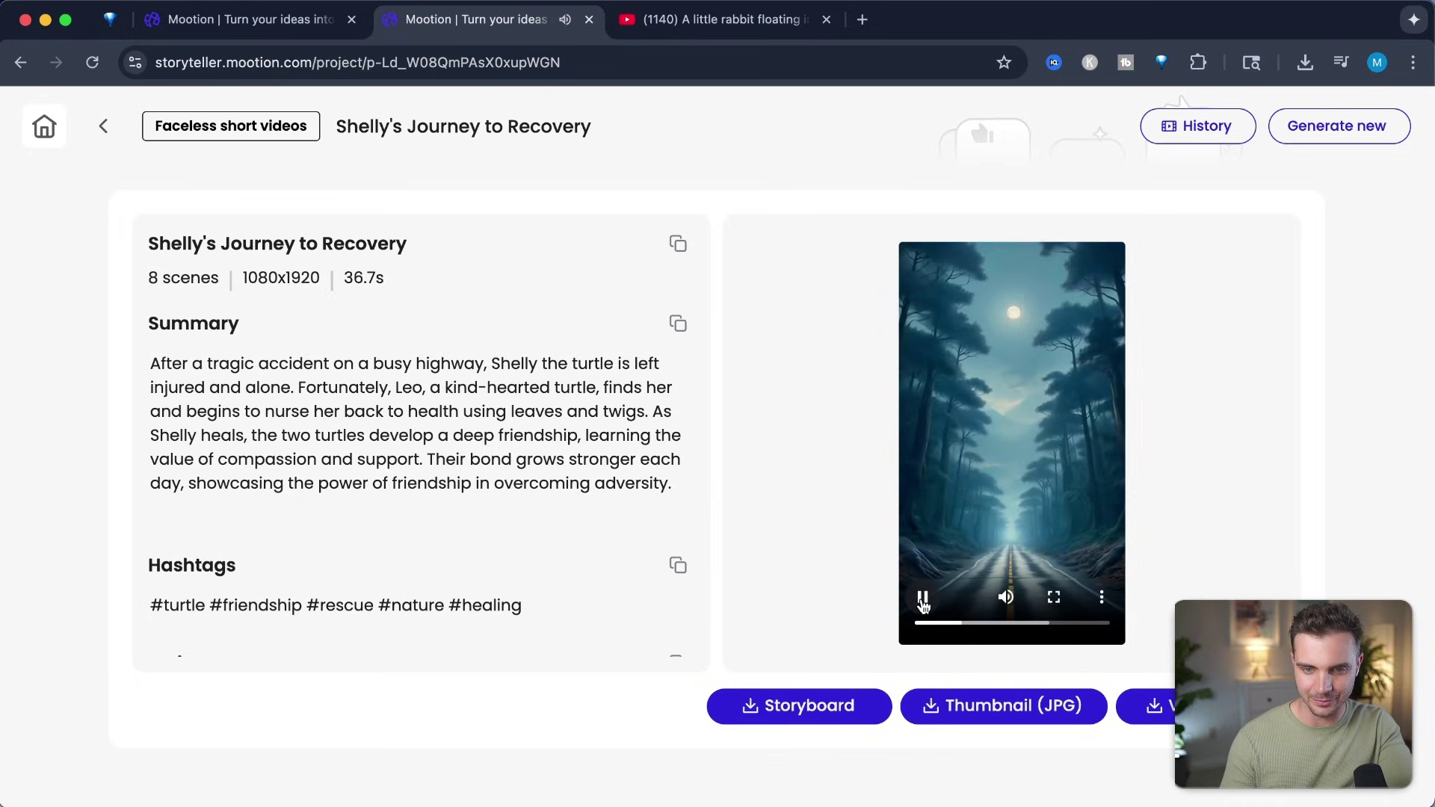
click(923, 598)
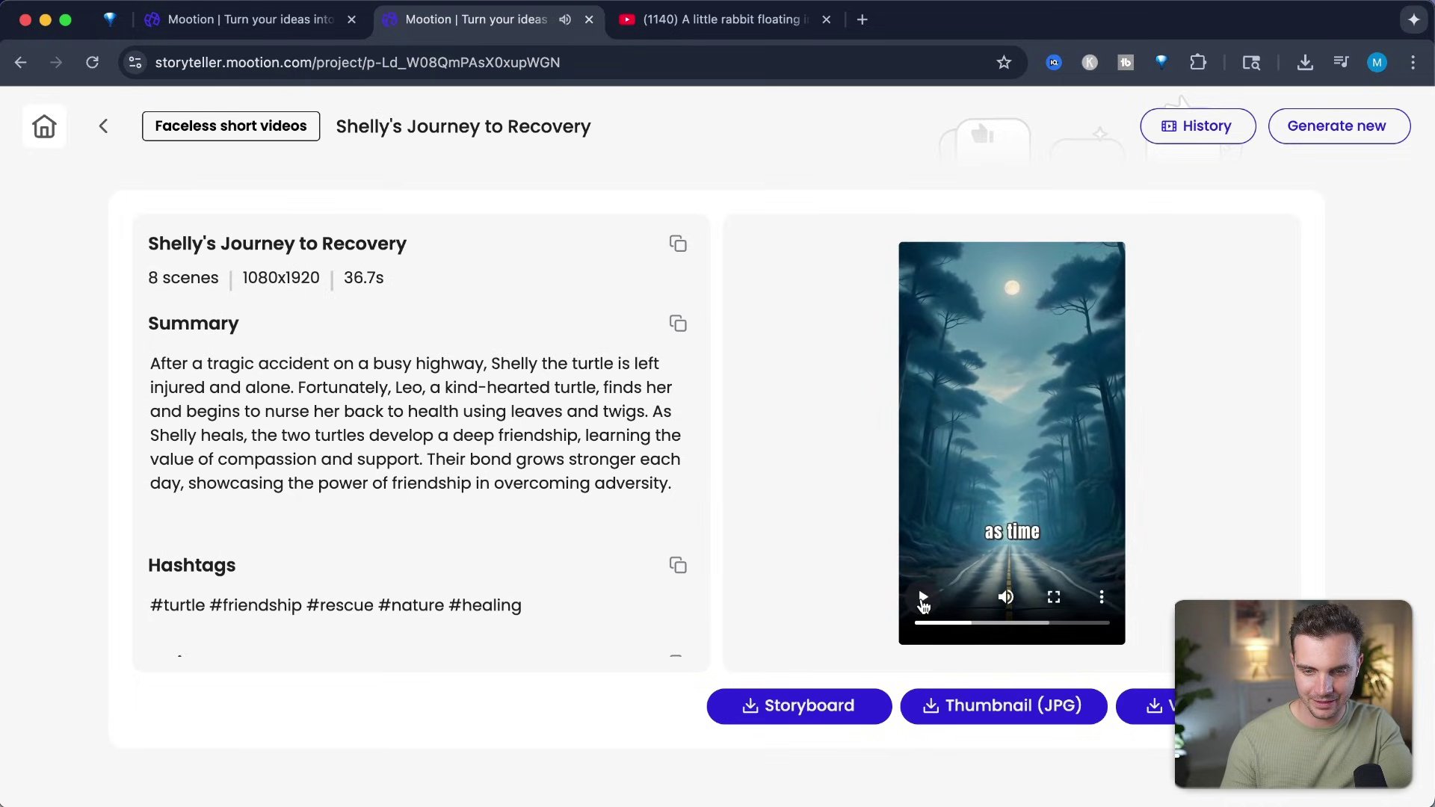
click(1151, 699)
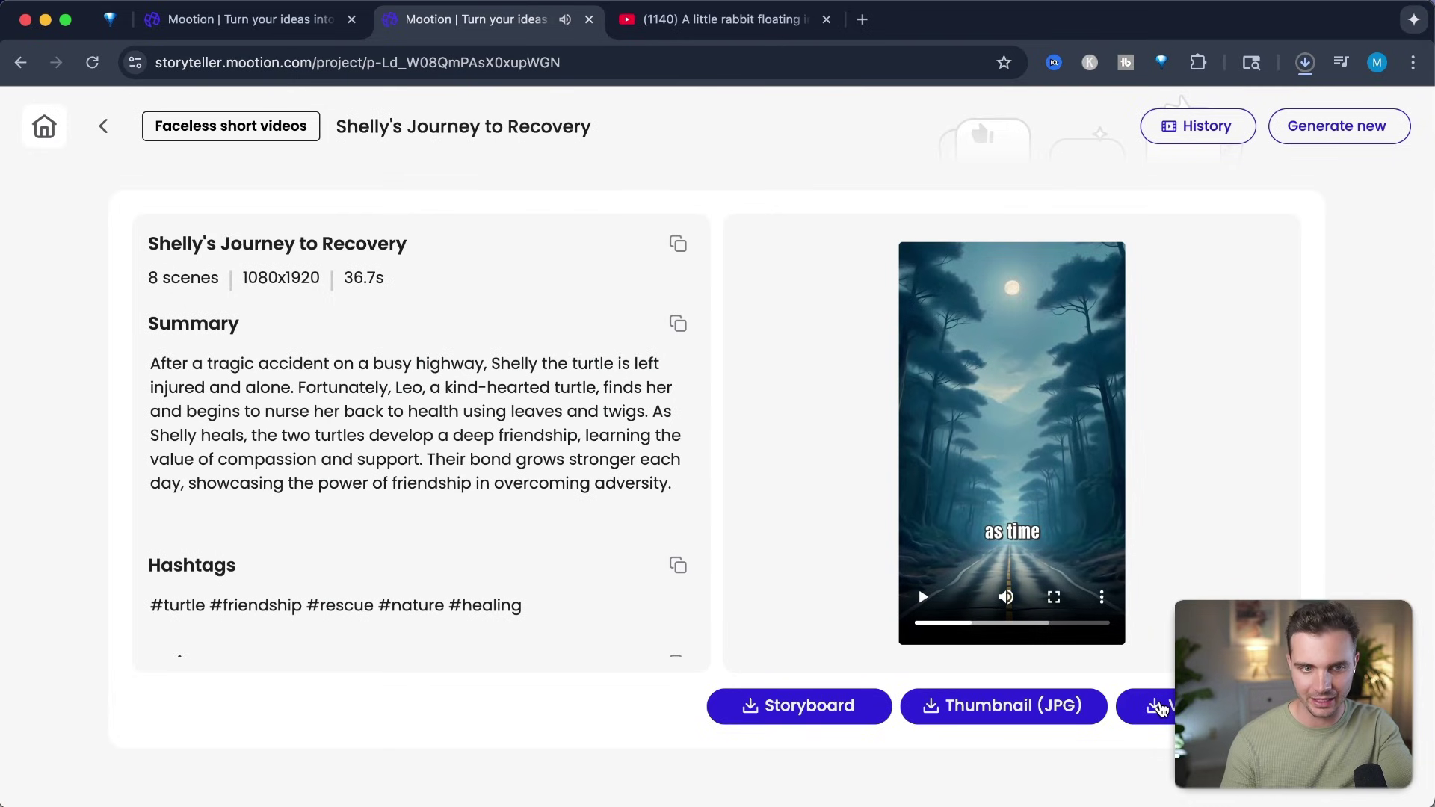
Go back to the composition settings, set the subtitle style to none and recomposite the video
click(104, 130)
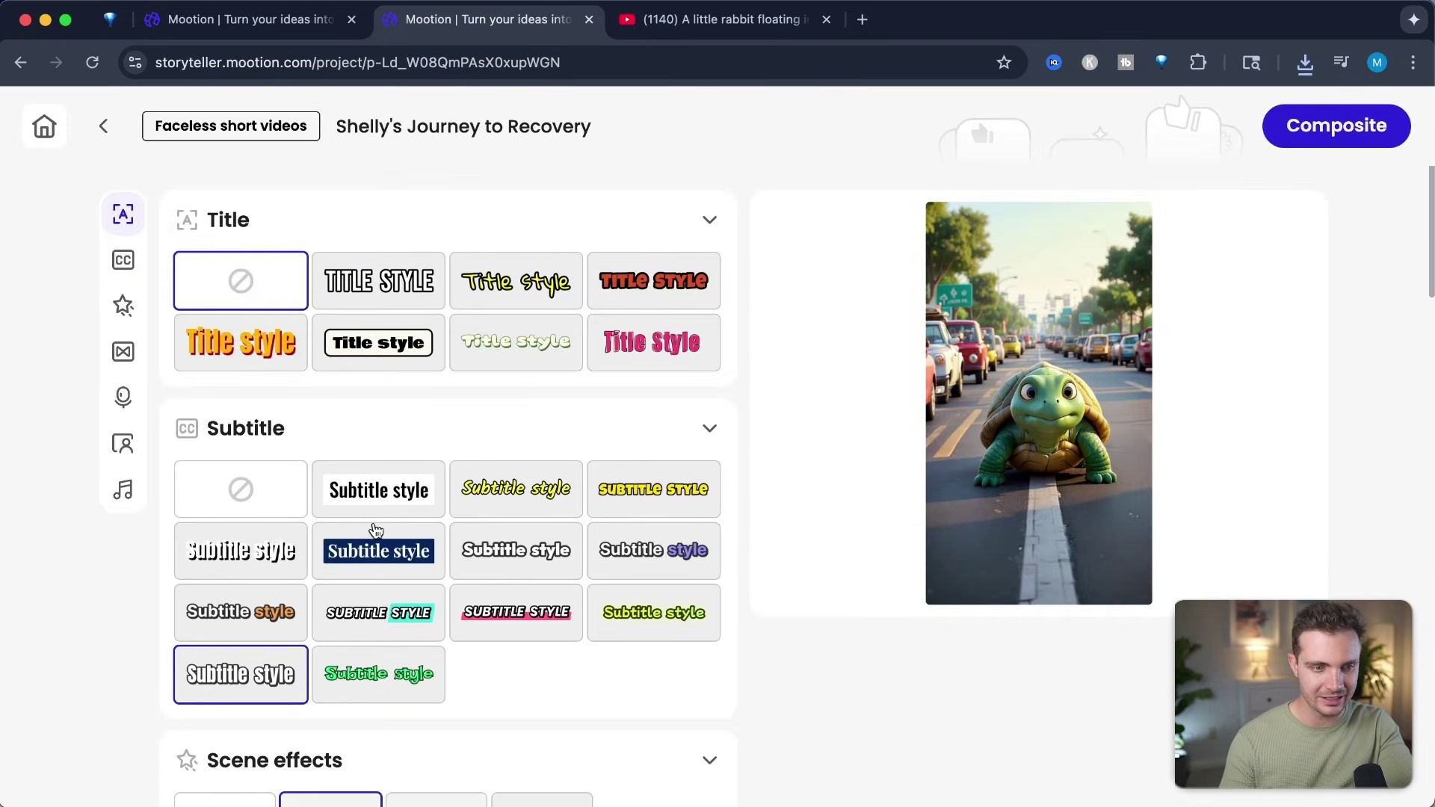
scroll(376, 530, down, 2)
click(214, 329)
scroll(680, 660, down, 3)
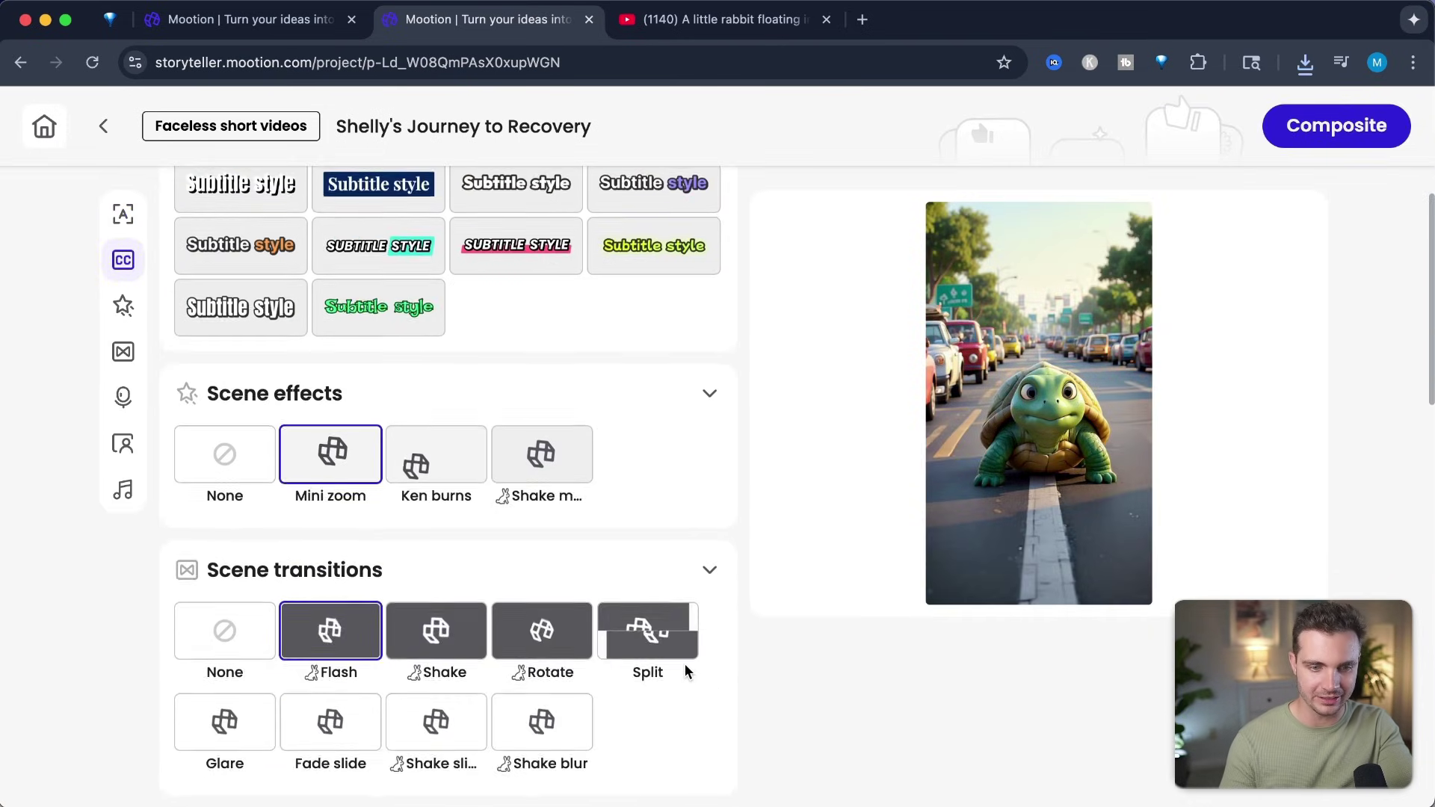
scroll(684, 663, up, 5)
scroll(989, 686, down, 5)
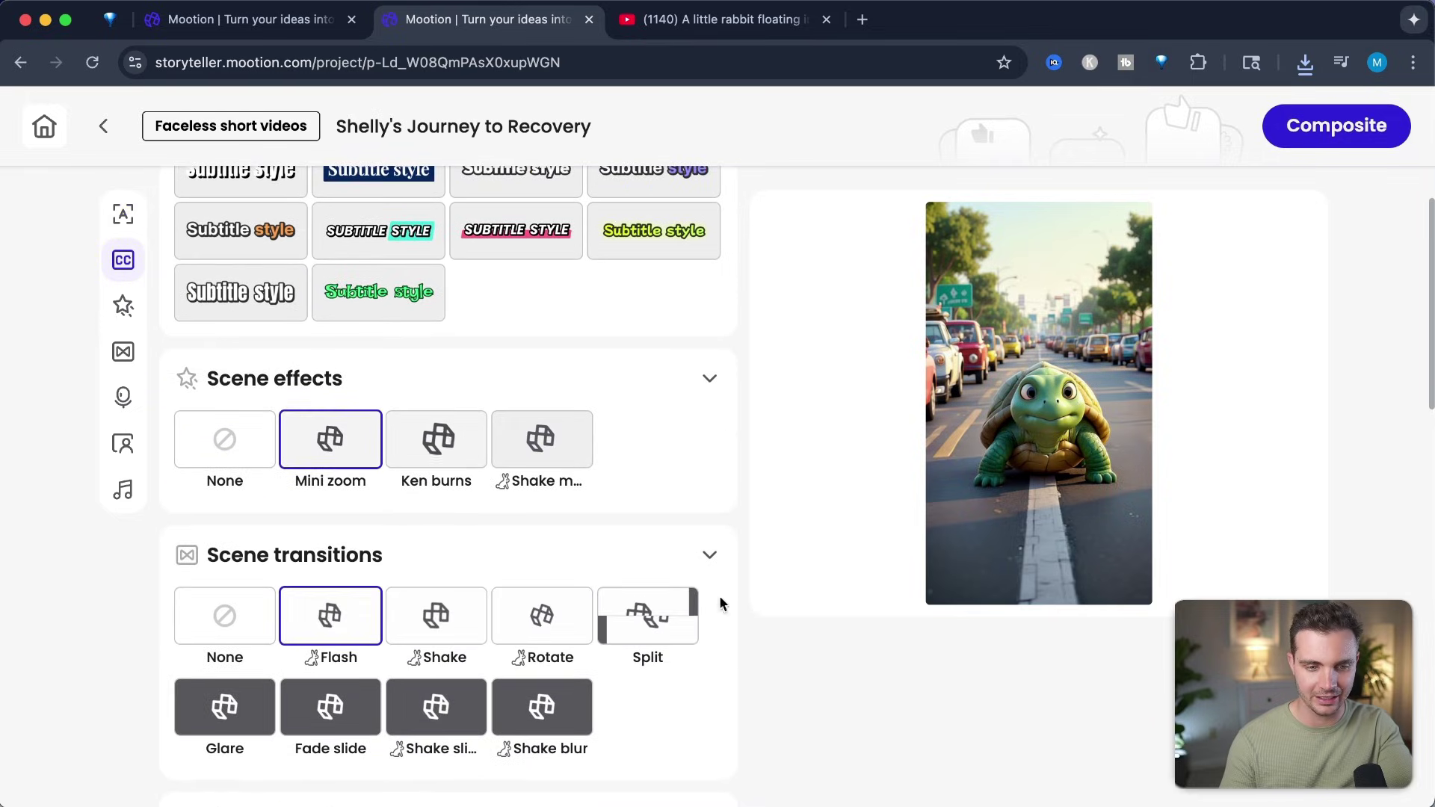
scroll(688, 579, down, 6)
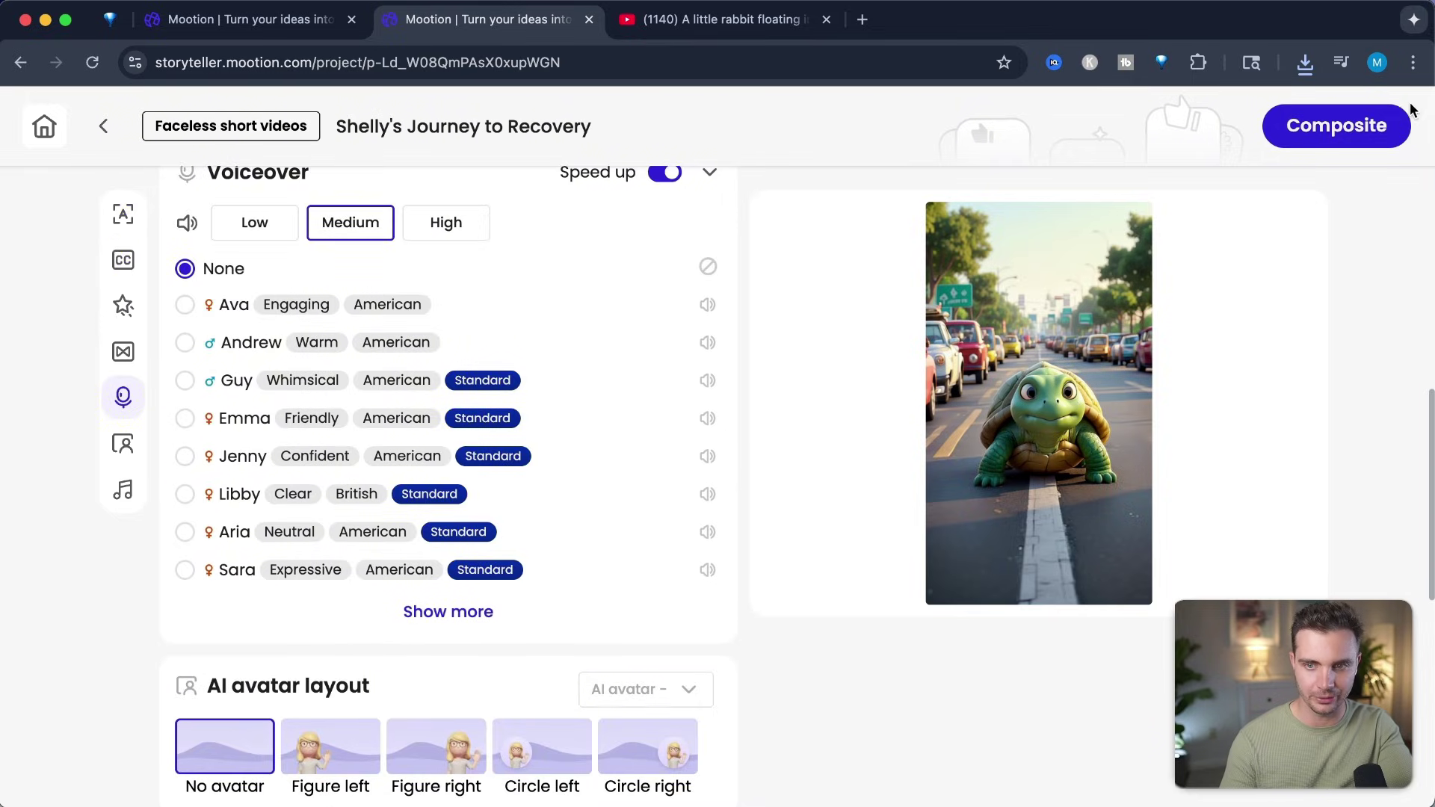
click(1388, 131)
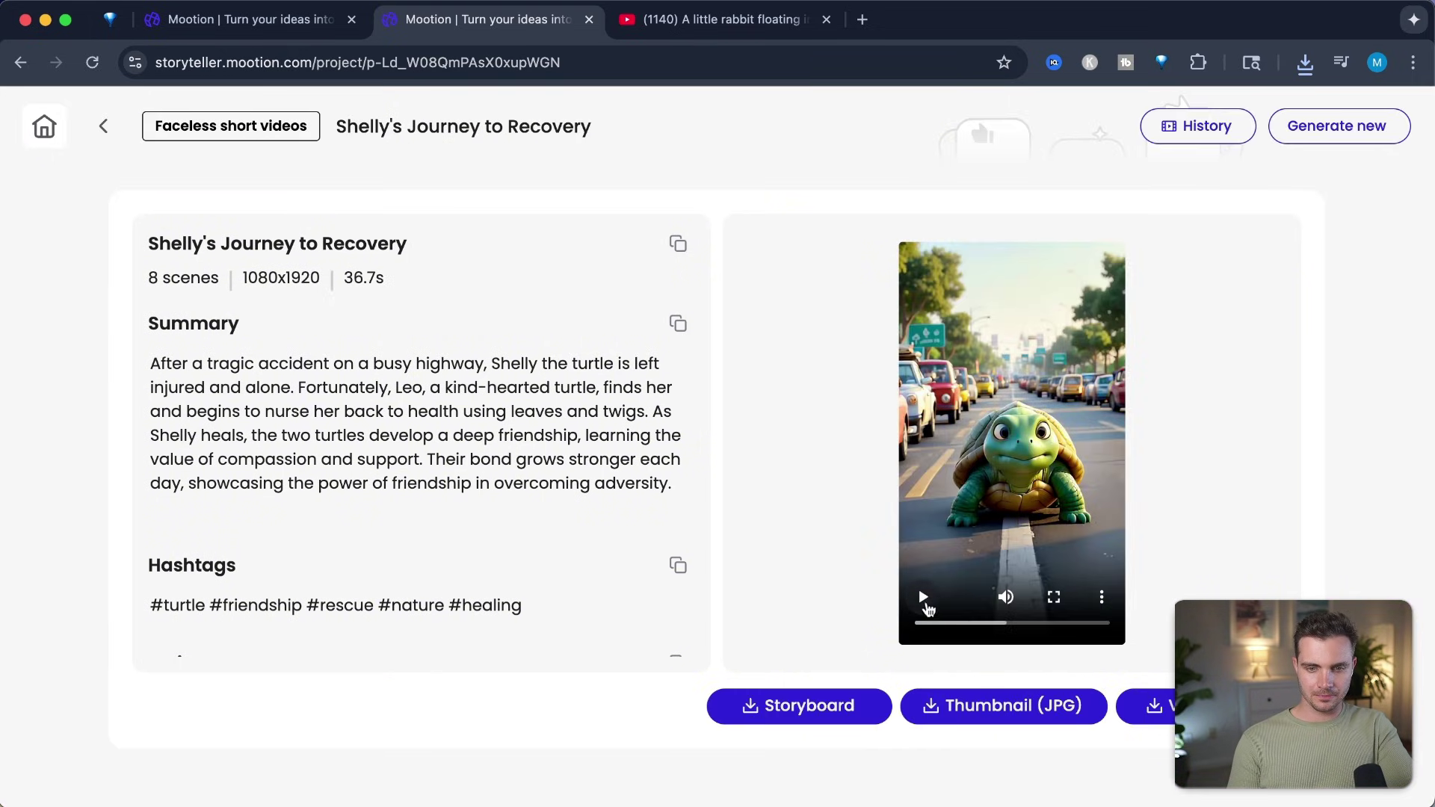
Play the start of the version without subtitles, pause it and download the MP4 video
click(926, 607)
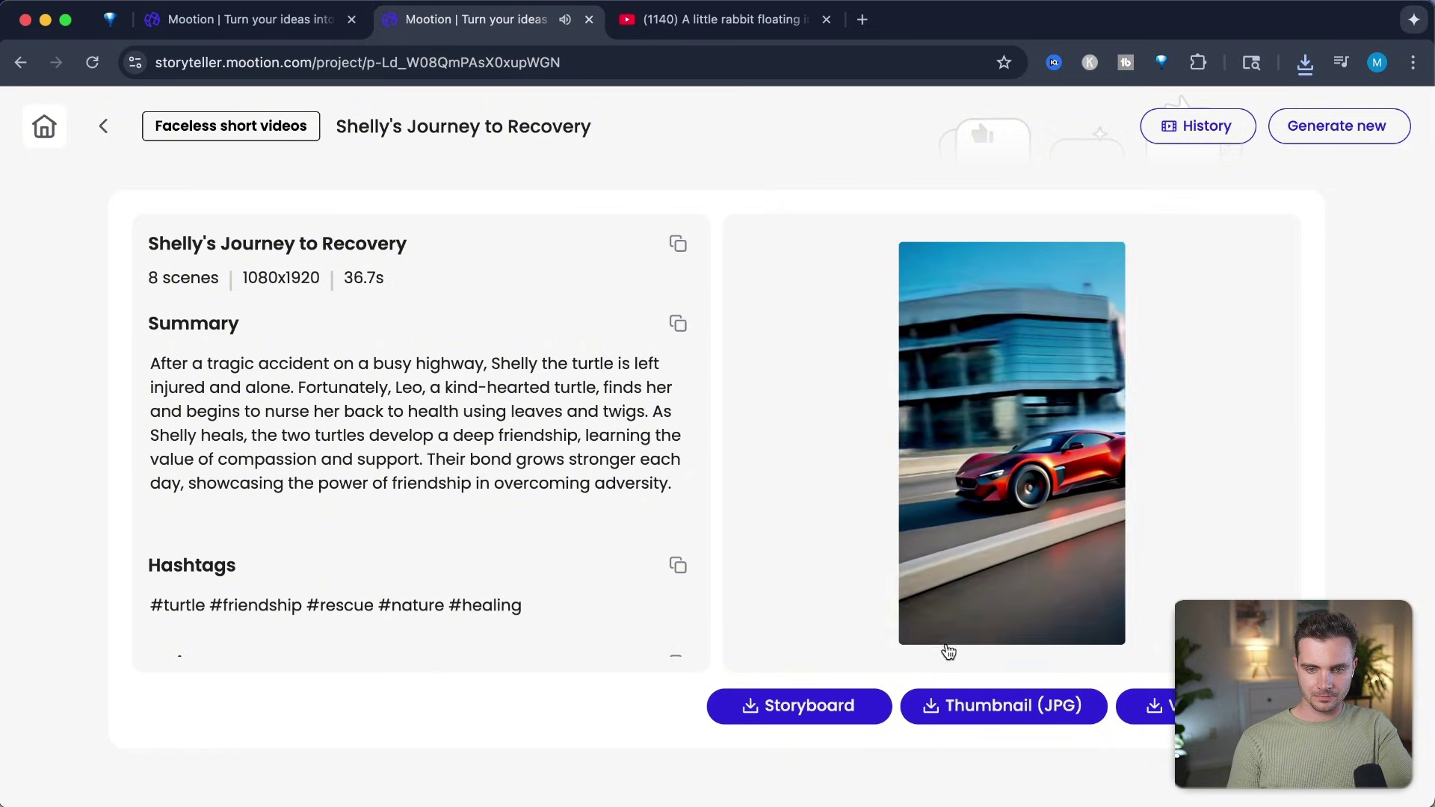
click(923, 596)
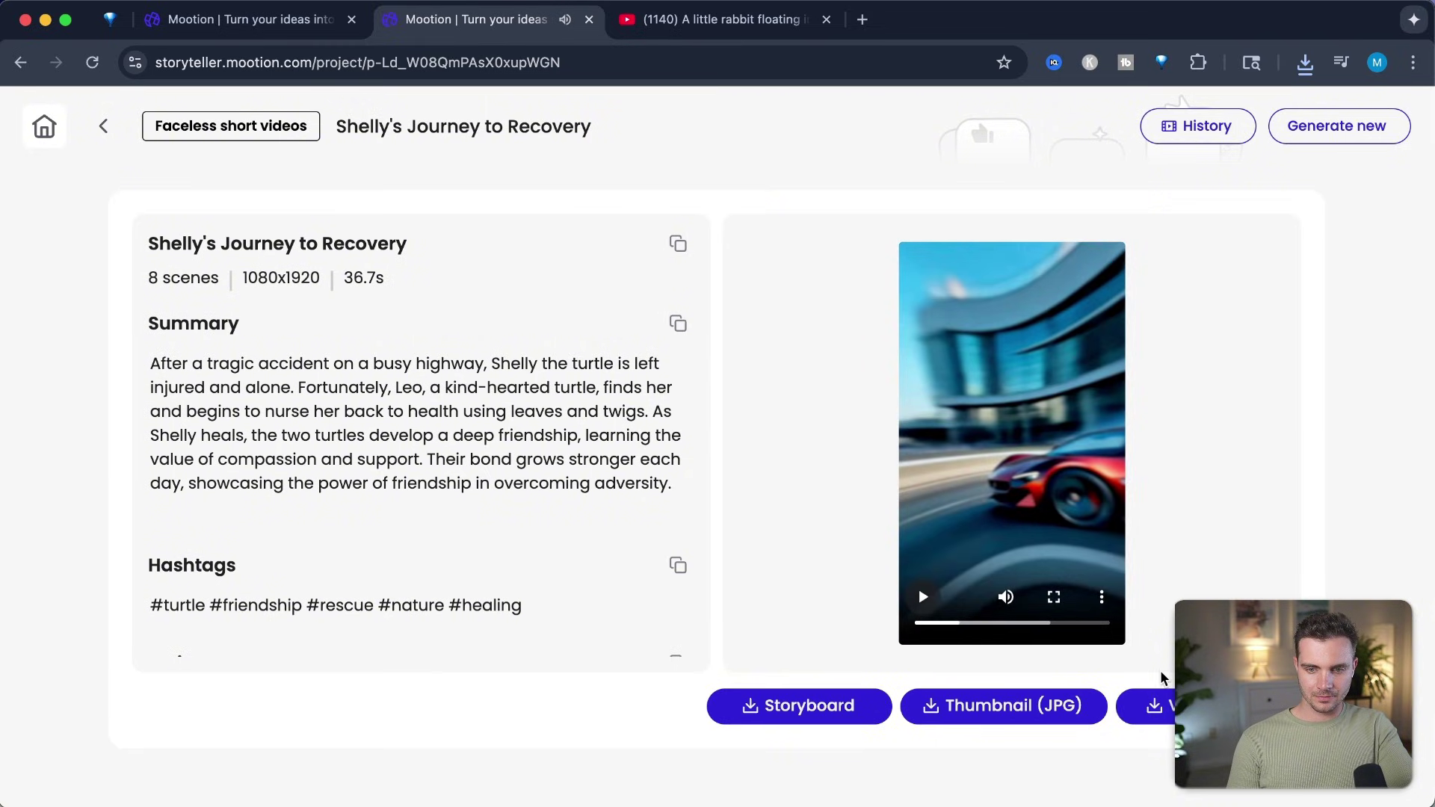
click(1155, 705)
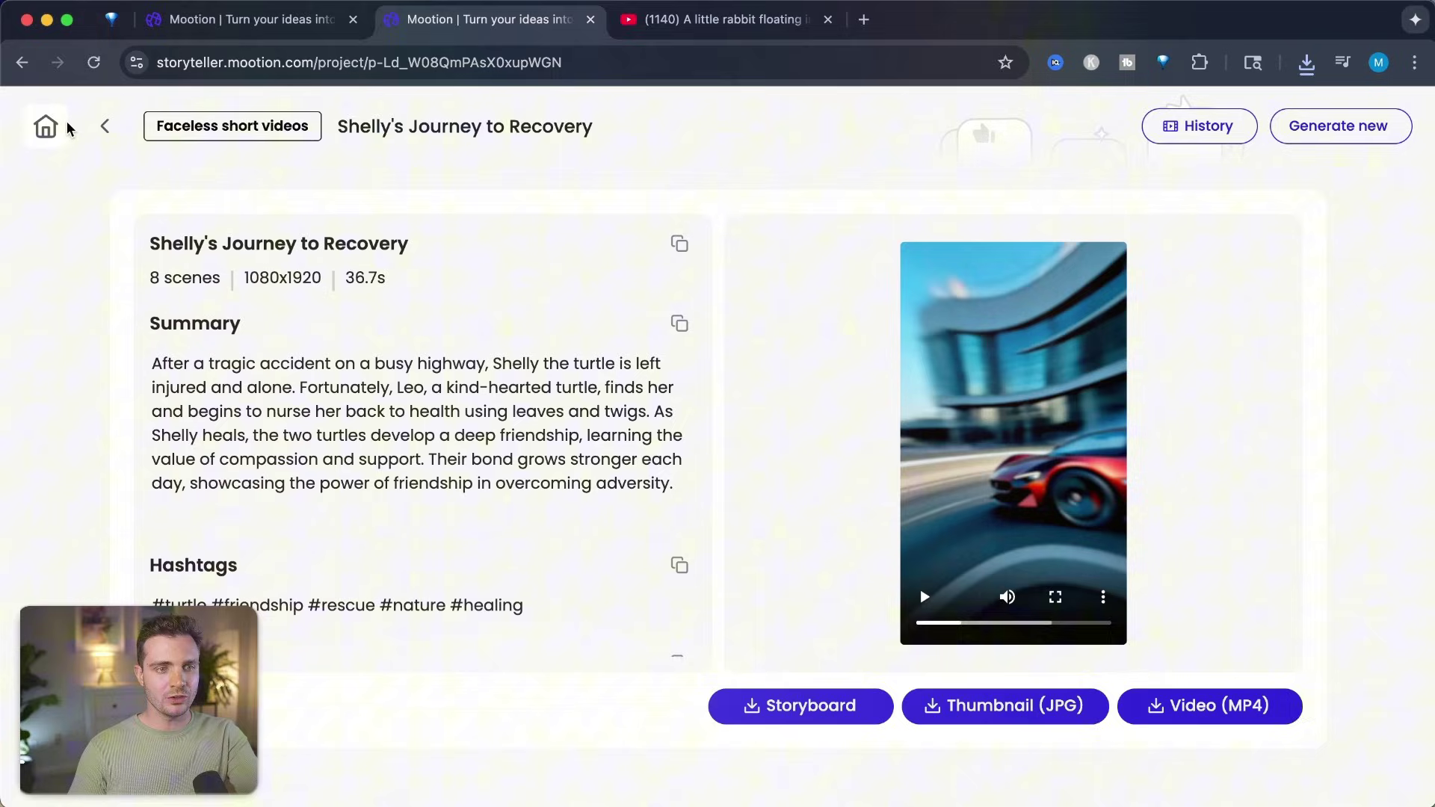
Return to the workspace home, browse the template categories and gallery, and open the Autobiography in 60s template
click(42, 128)
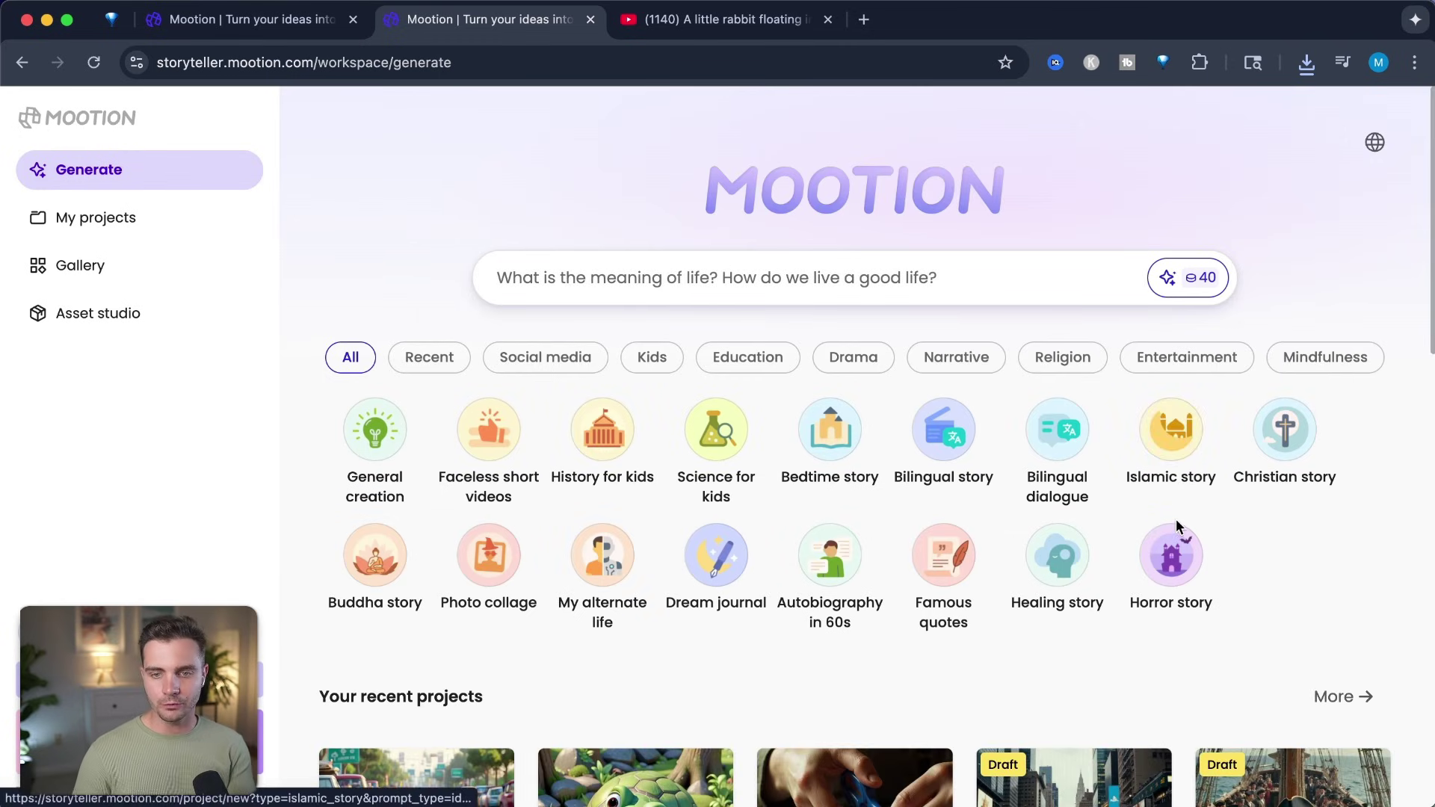
click(651, 364)
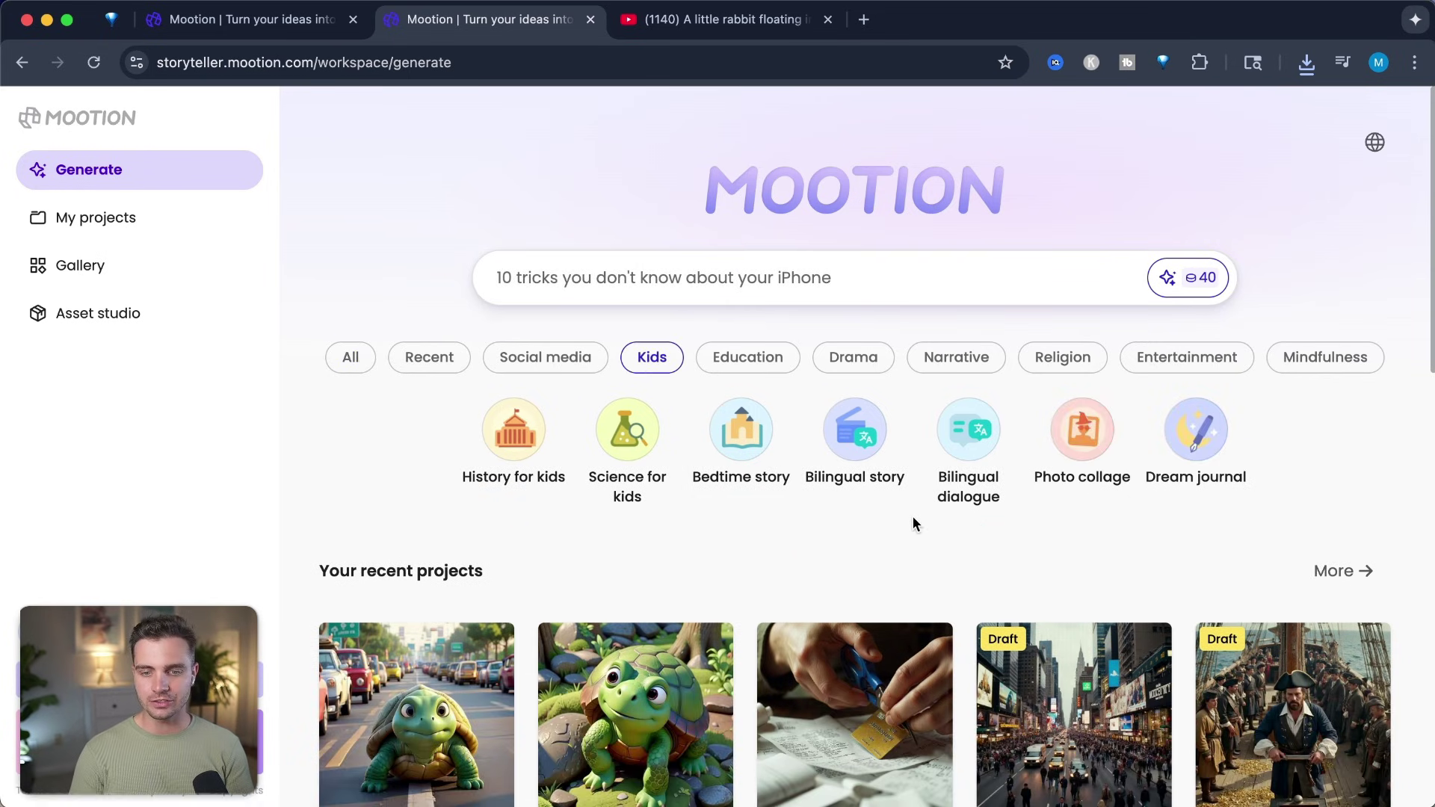
scroll(913, 522, down, 5)
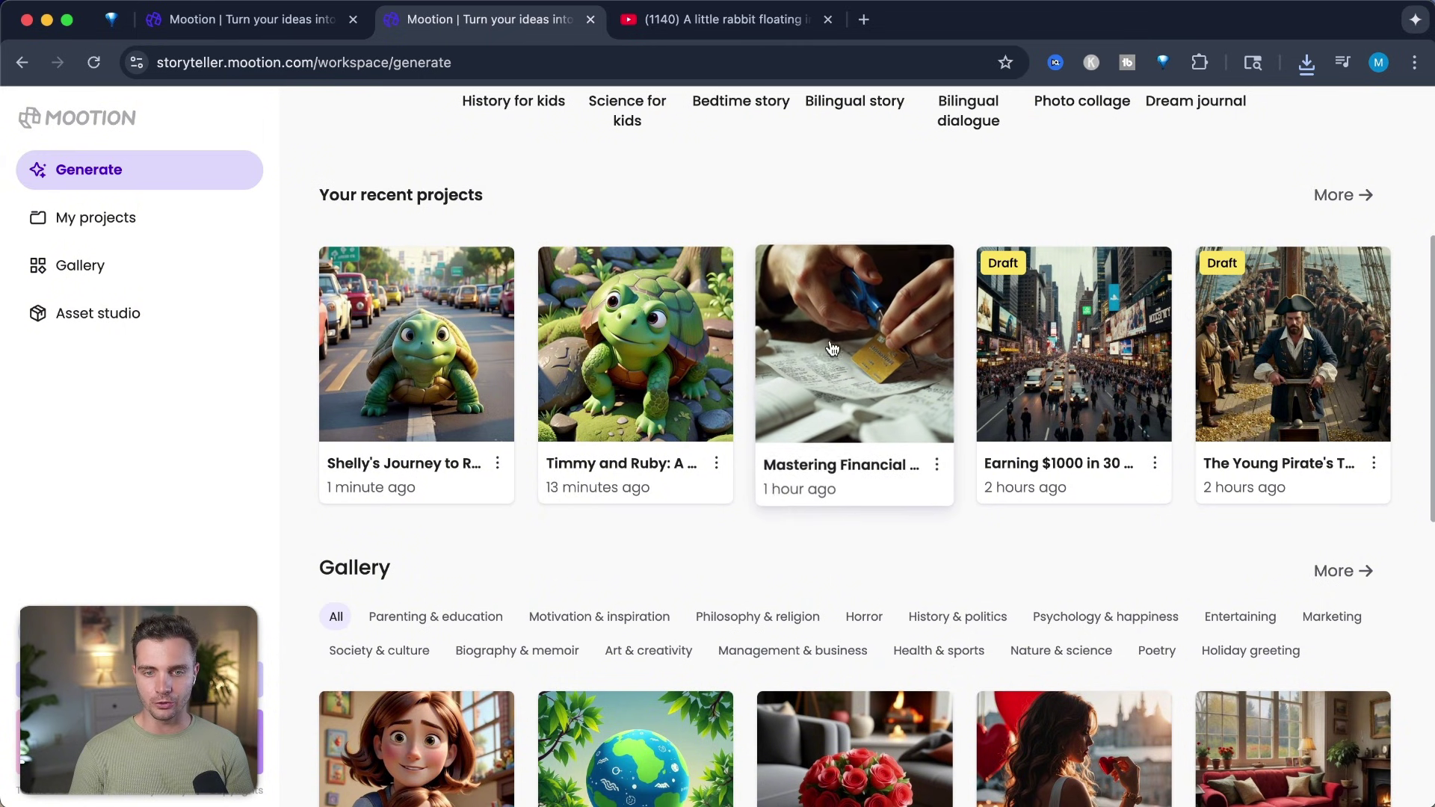
scroll(927, 523, down, 6)
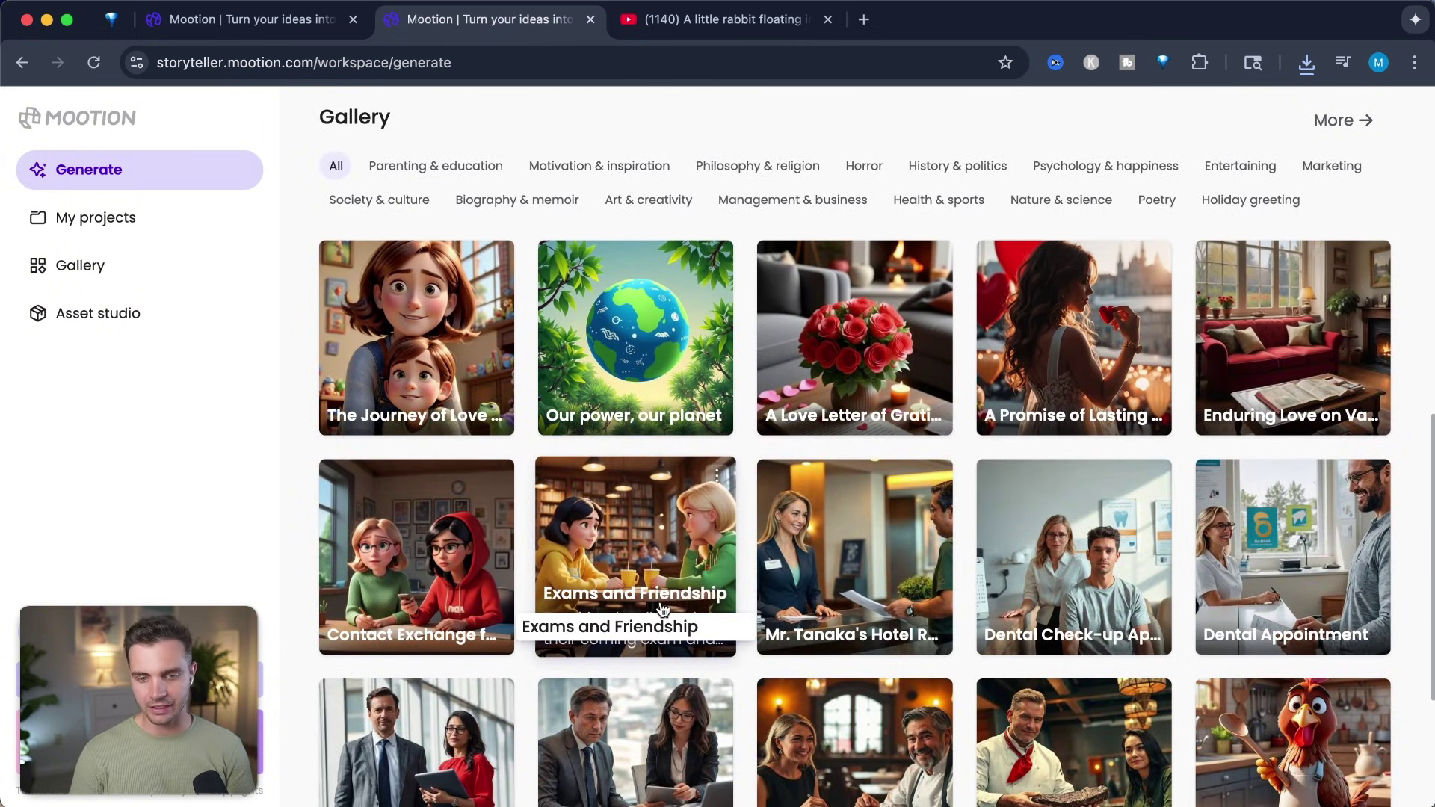
scroll(662, 609, up, 10)
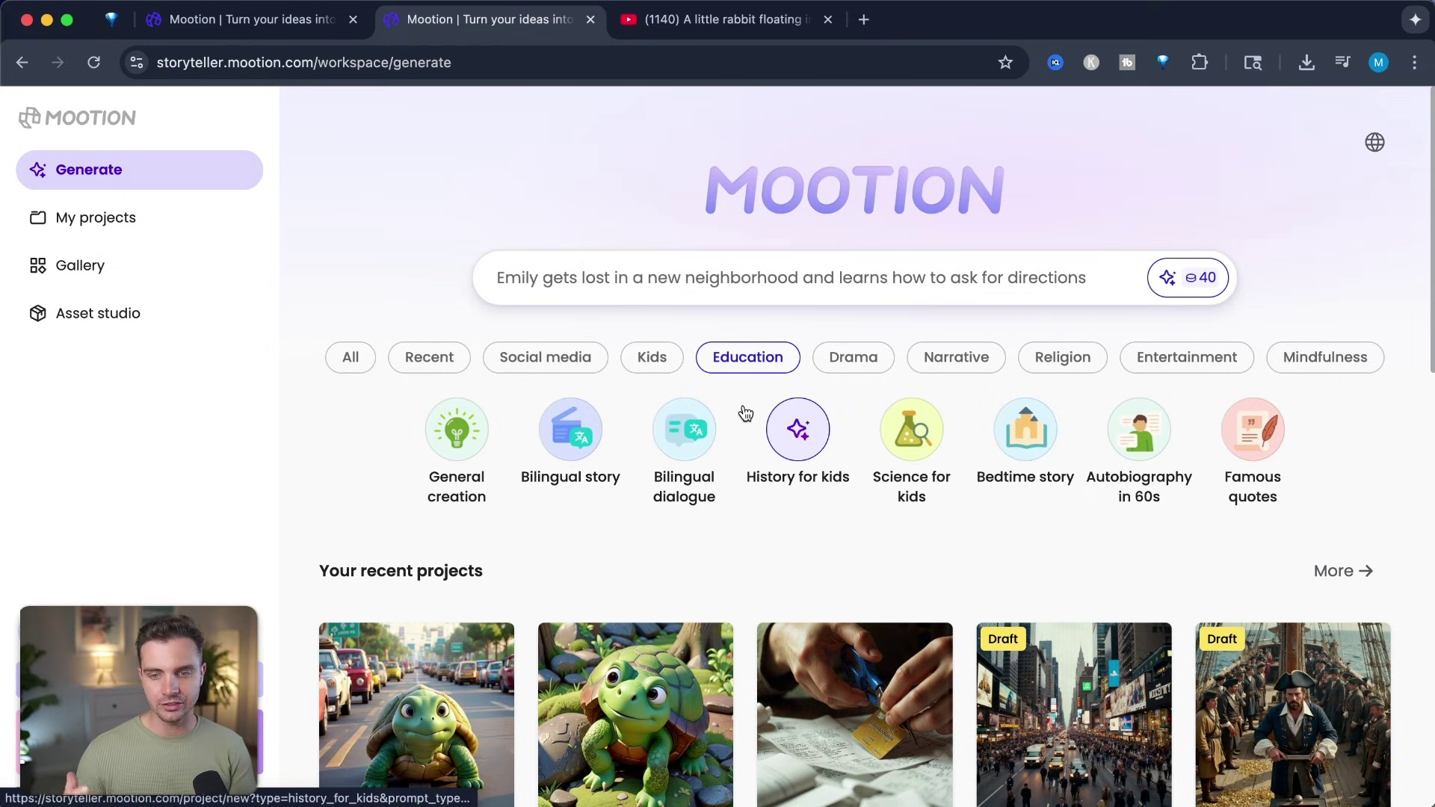
click(1129, 447)
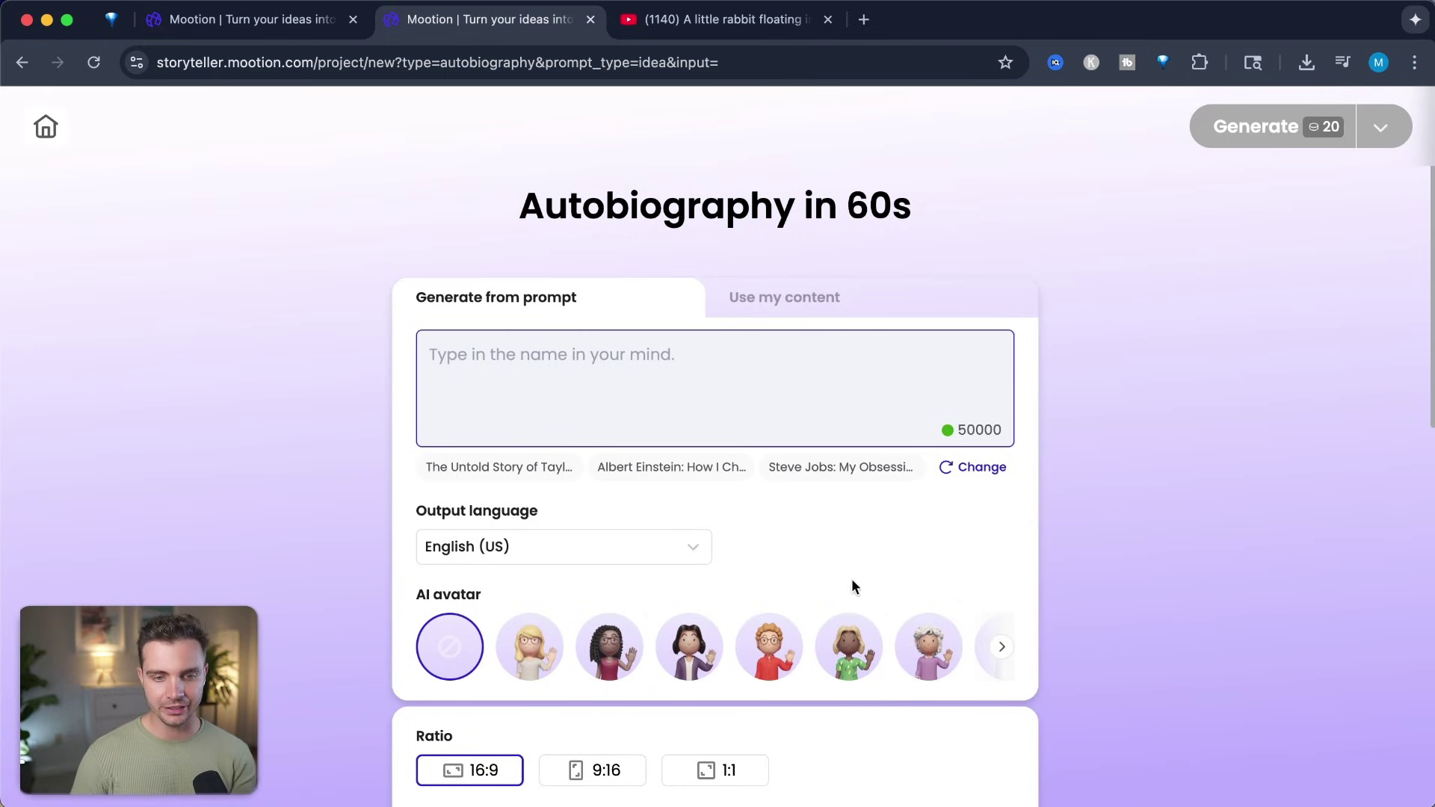
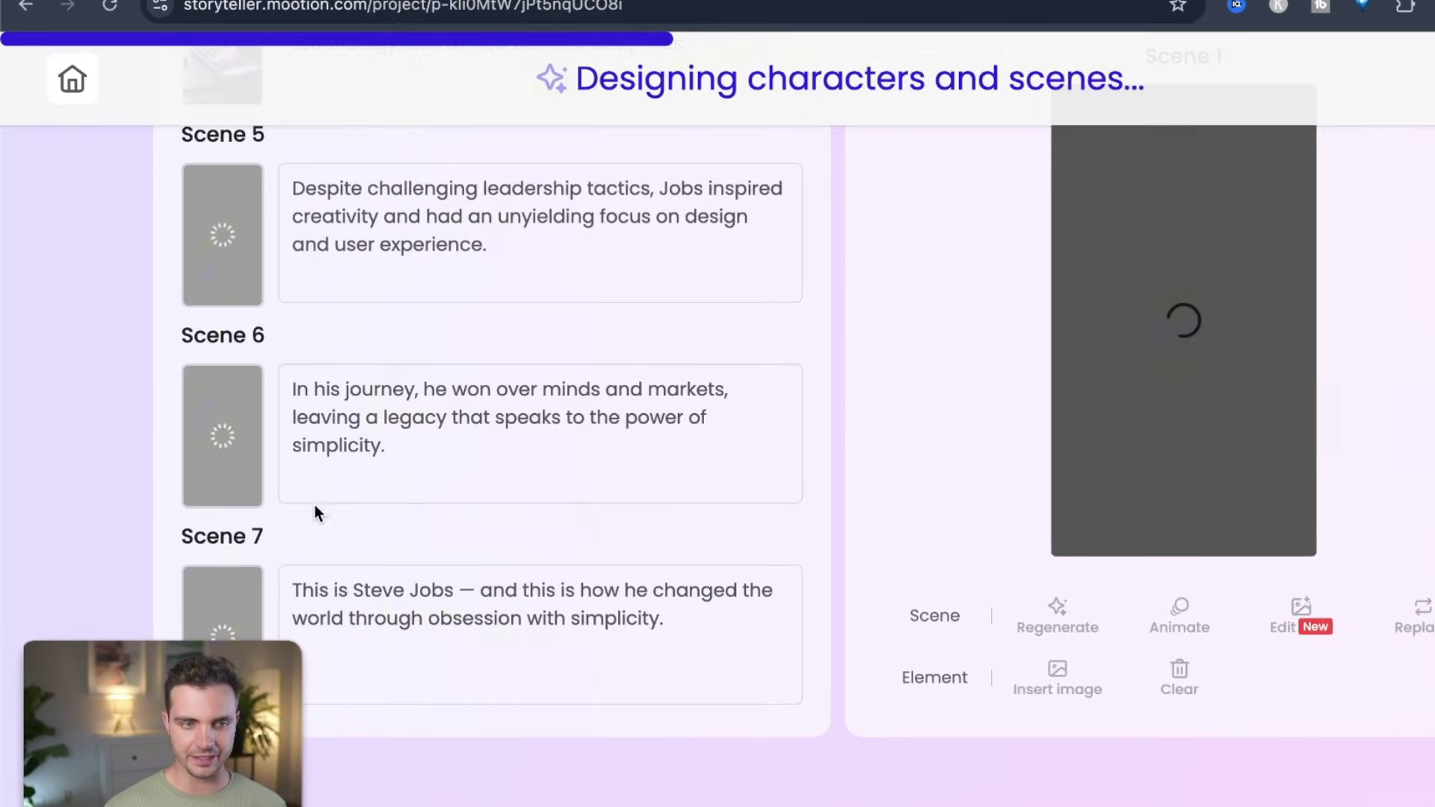
Read through the scripts of all seven Steve Jobs scenes while the storyboard is being generated
scroll(261, 490, up, 10)
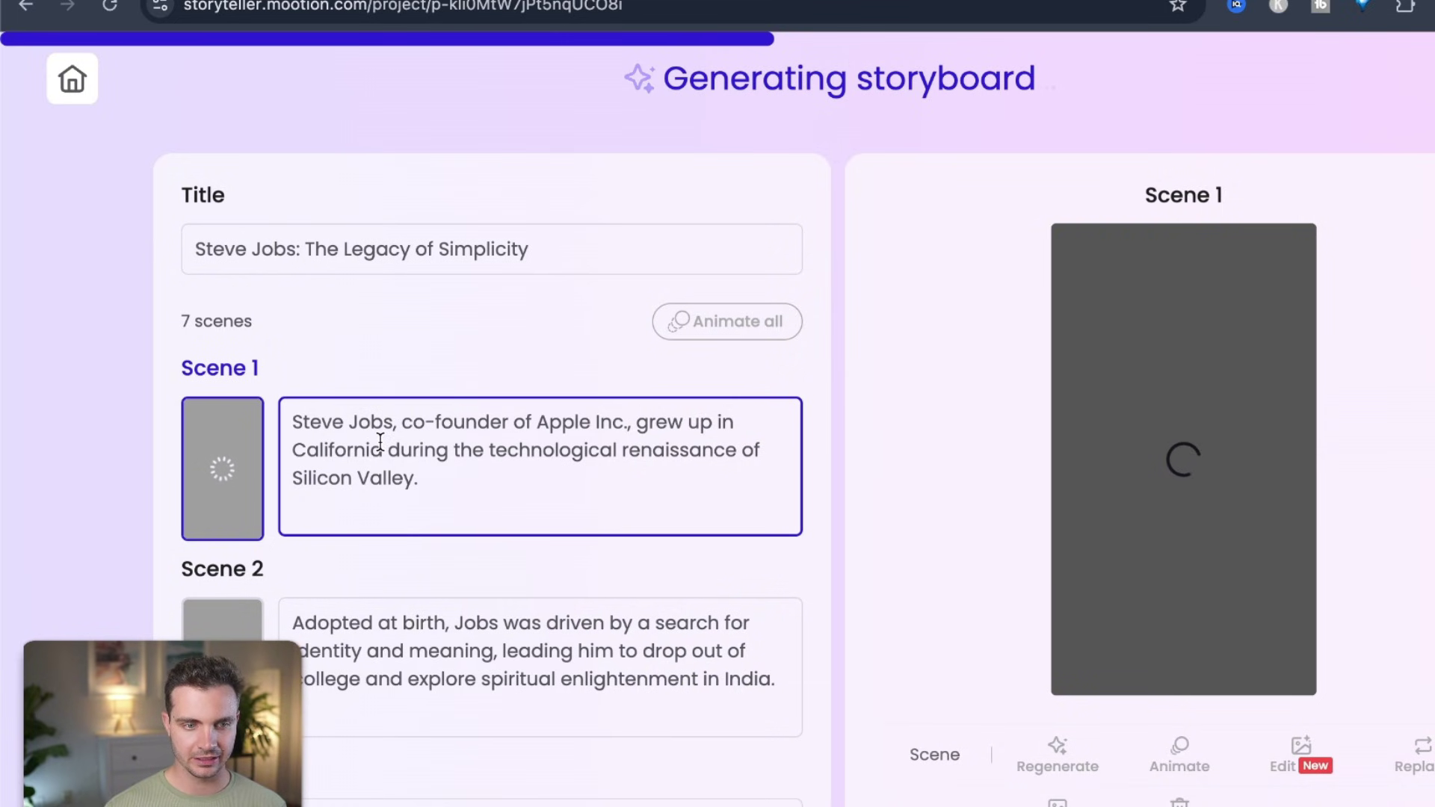
scroll(396, 374, down, 3)
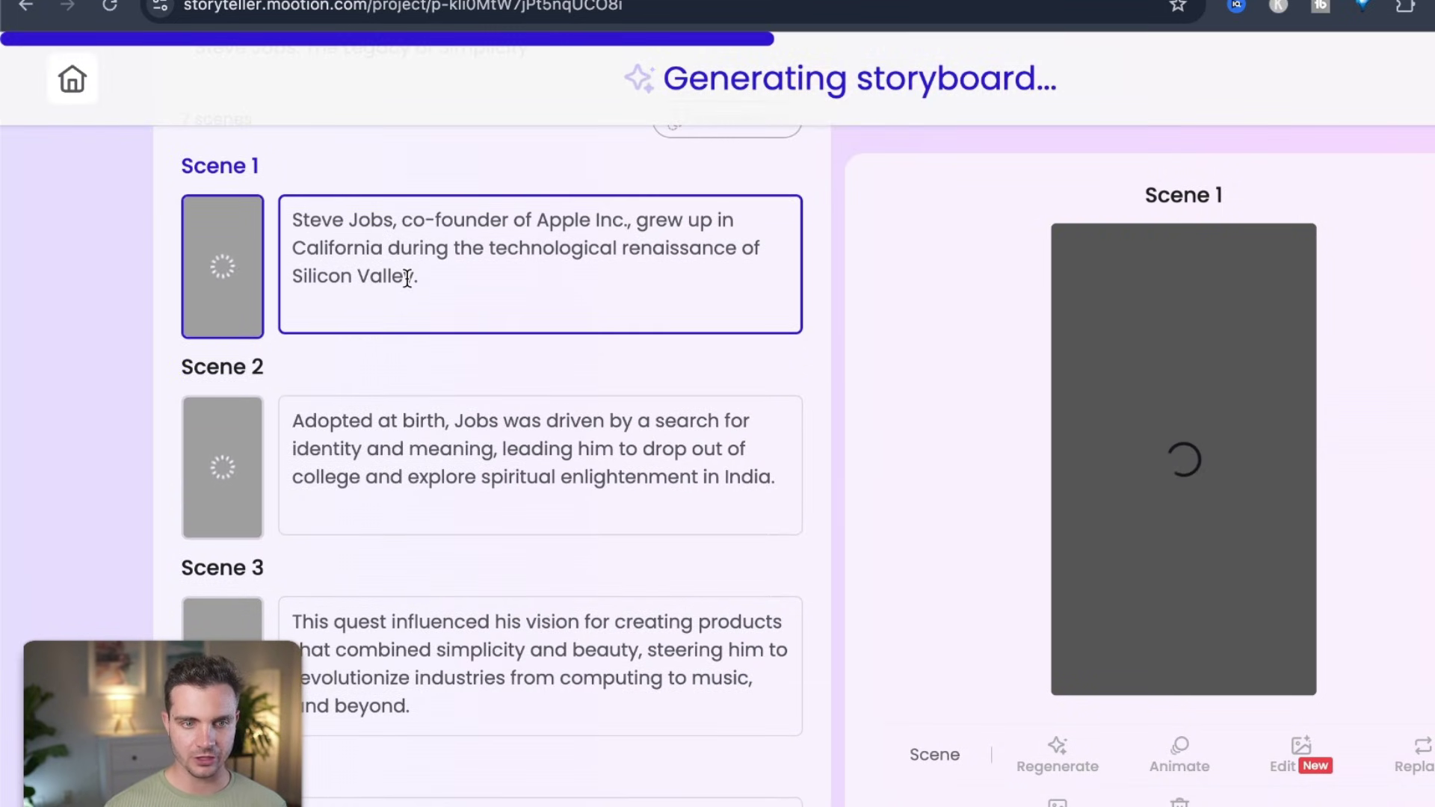
scroll(438, 358, down, 2)
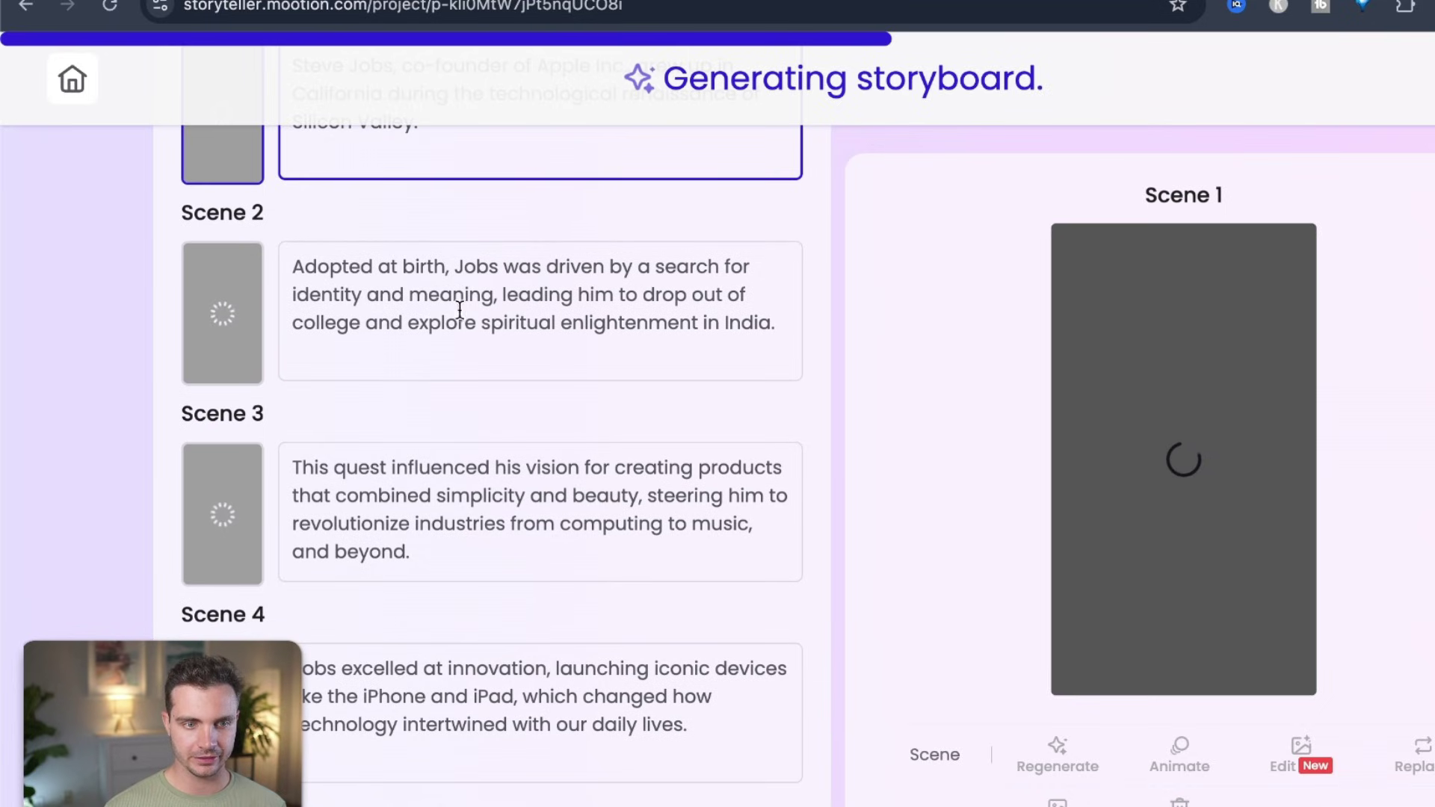
scroll(438, 357, down, 3)
scroll(416, 535, down, 4)
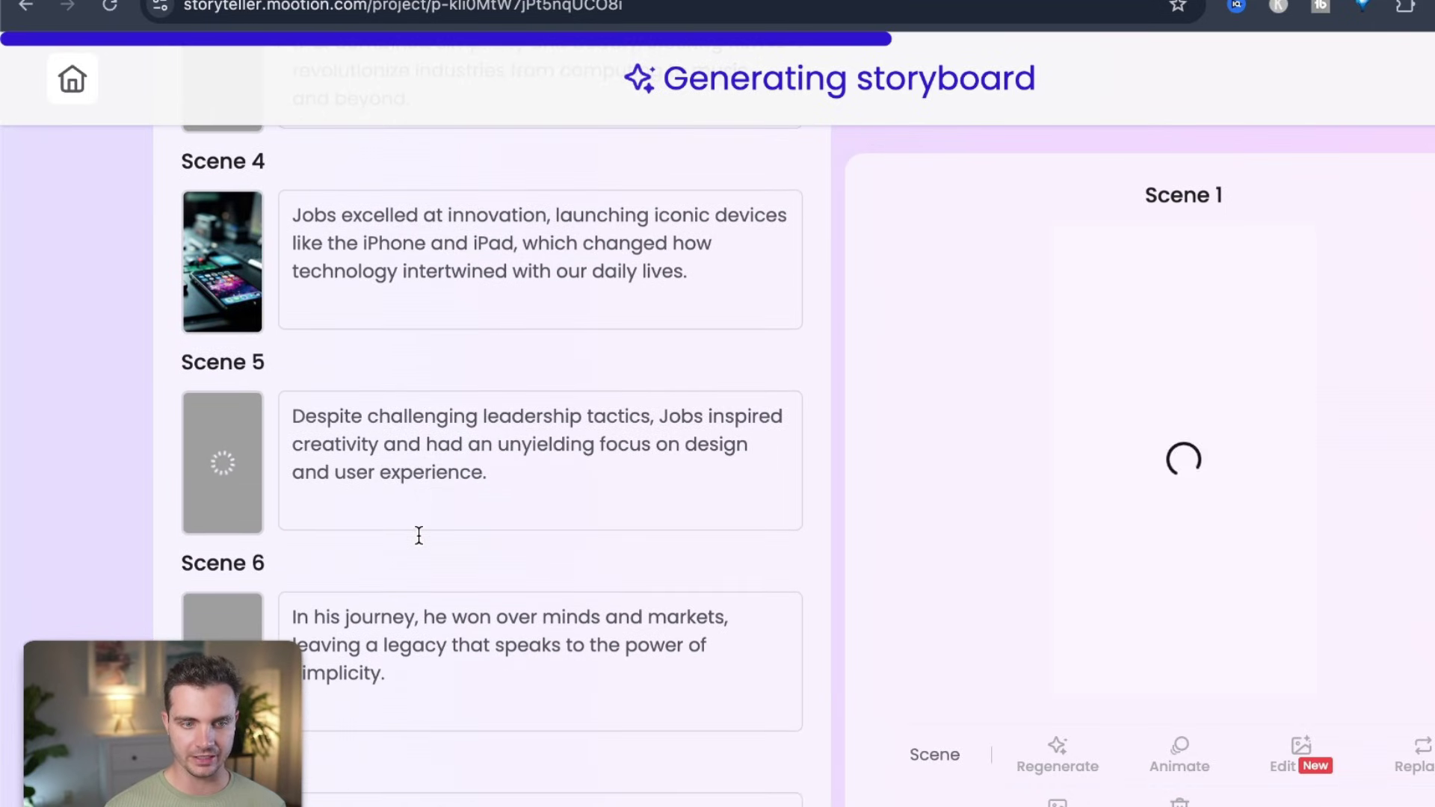
scroll(413, 523, down, 3)
scroll(414, 514, up, 10)
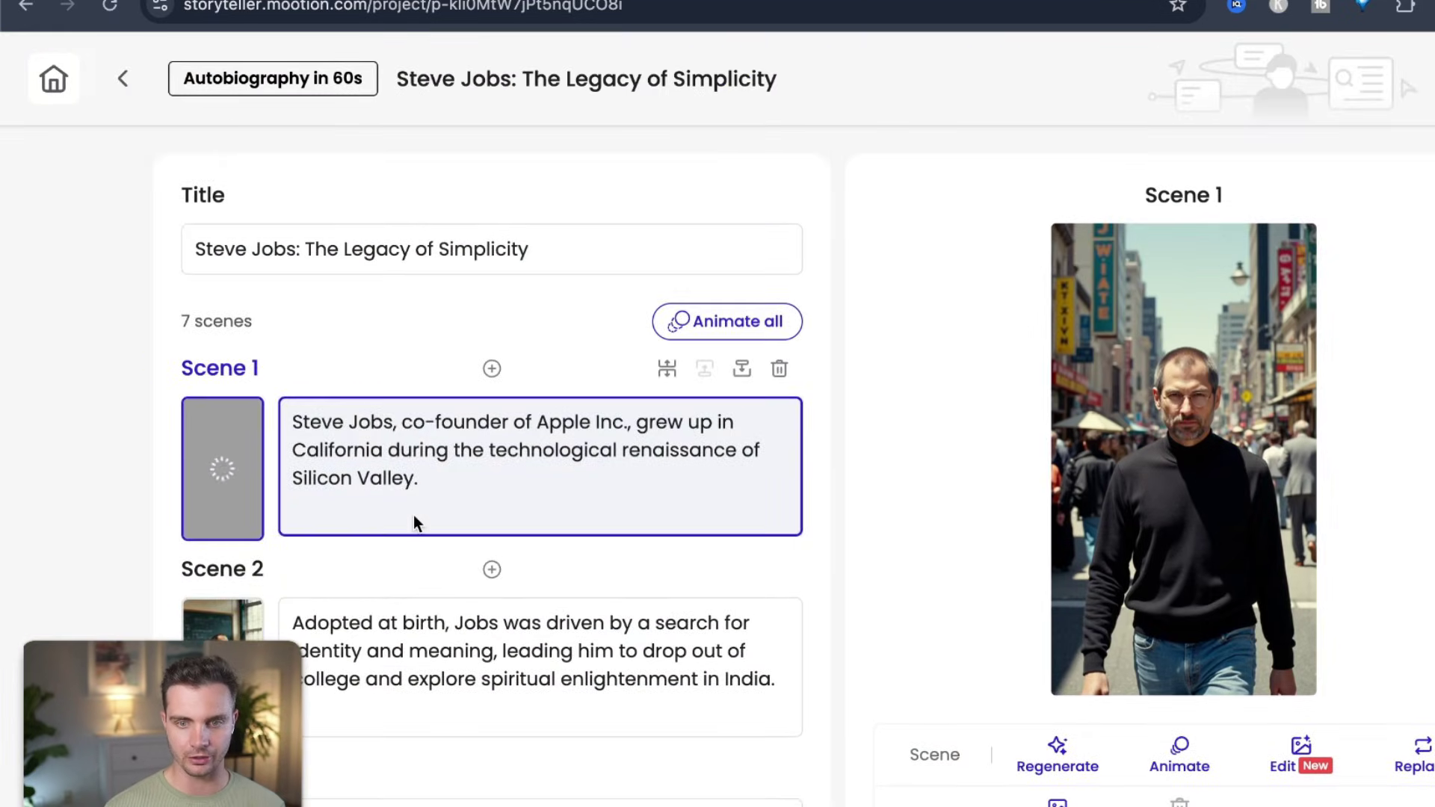
Preview the generated images of scenes 2 through 7 one after another
scroll(449, 583, down, 2)
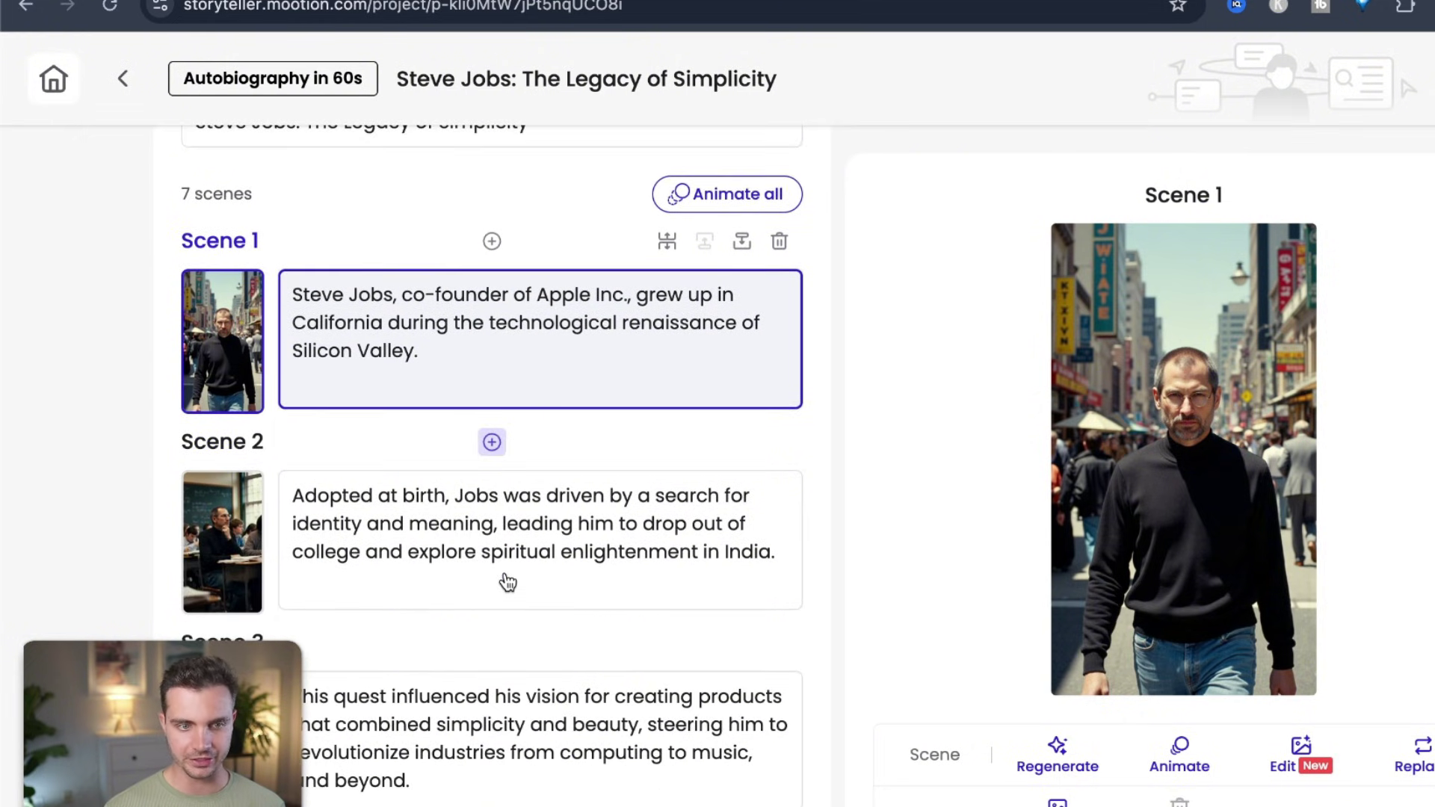
click(224, 566)
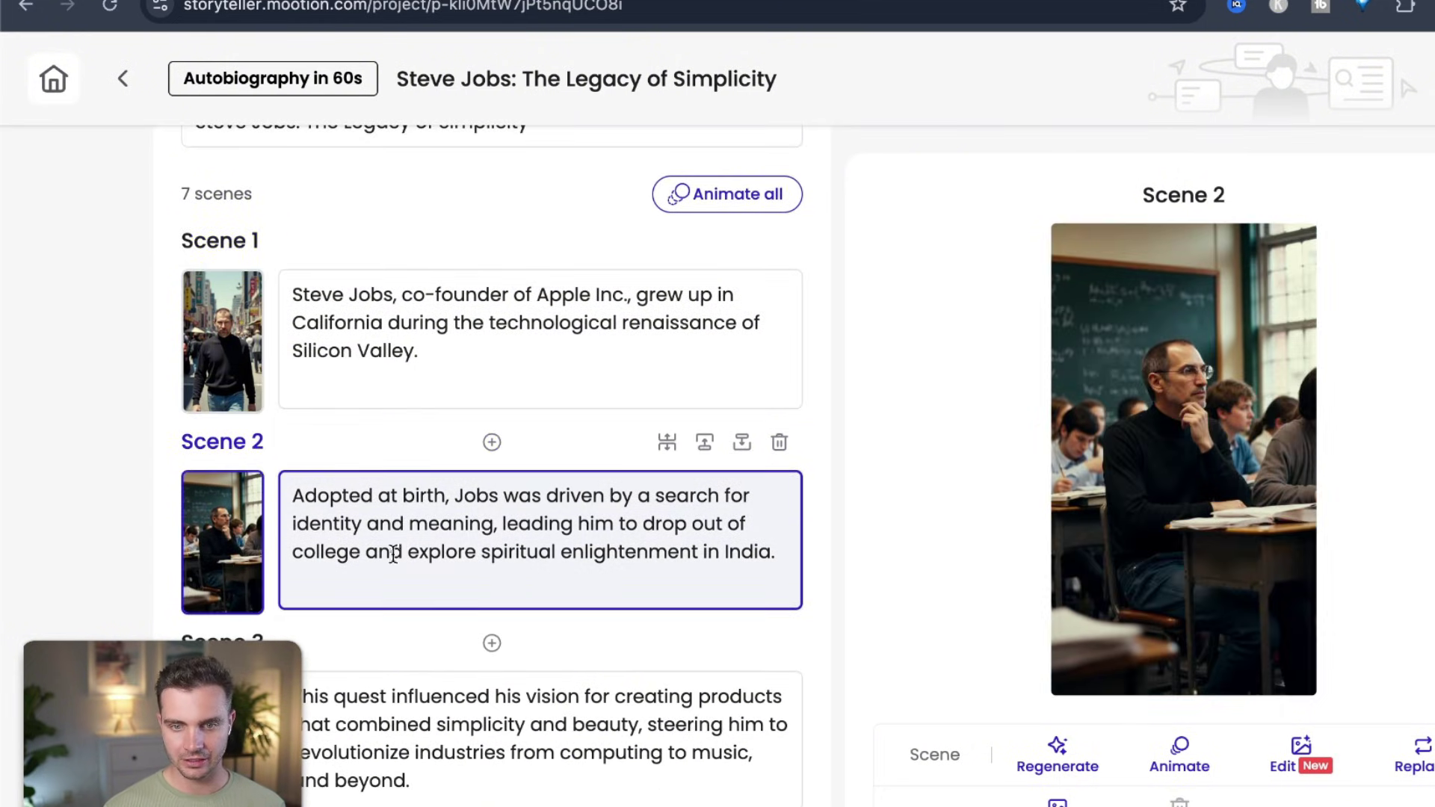
scroll(448, 553, down, 4)
click(448, 520)
scroll(463, 530, down, 3)
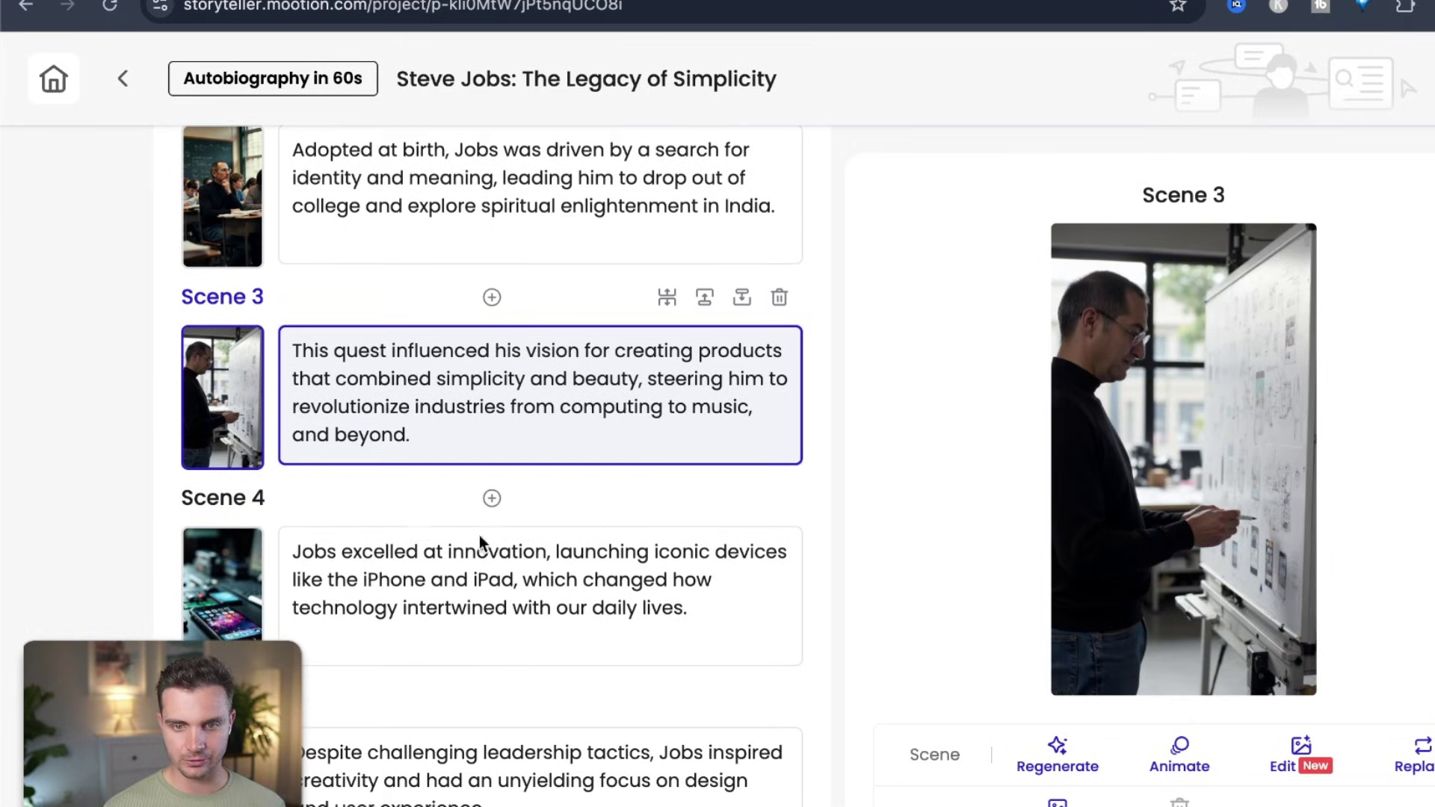
click(239, 622)
scroll(232, 619, down, 5)
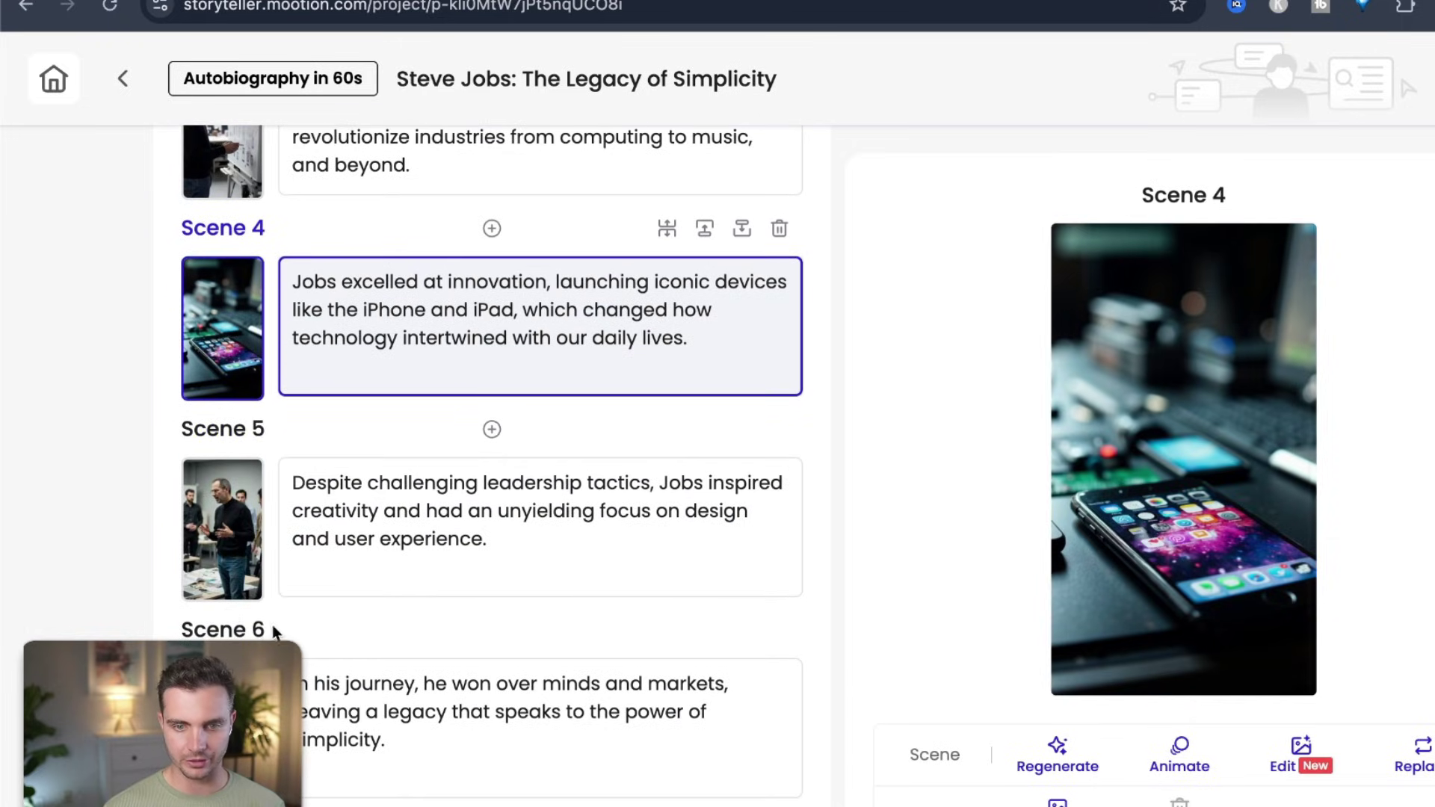
click(198, 565)
scroll(202, 564, down, 3)
click(238, 562)
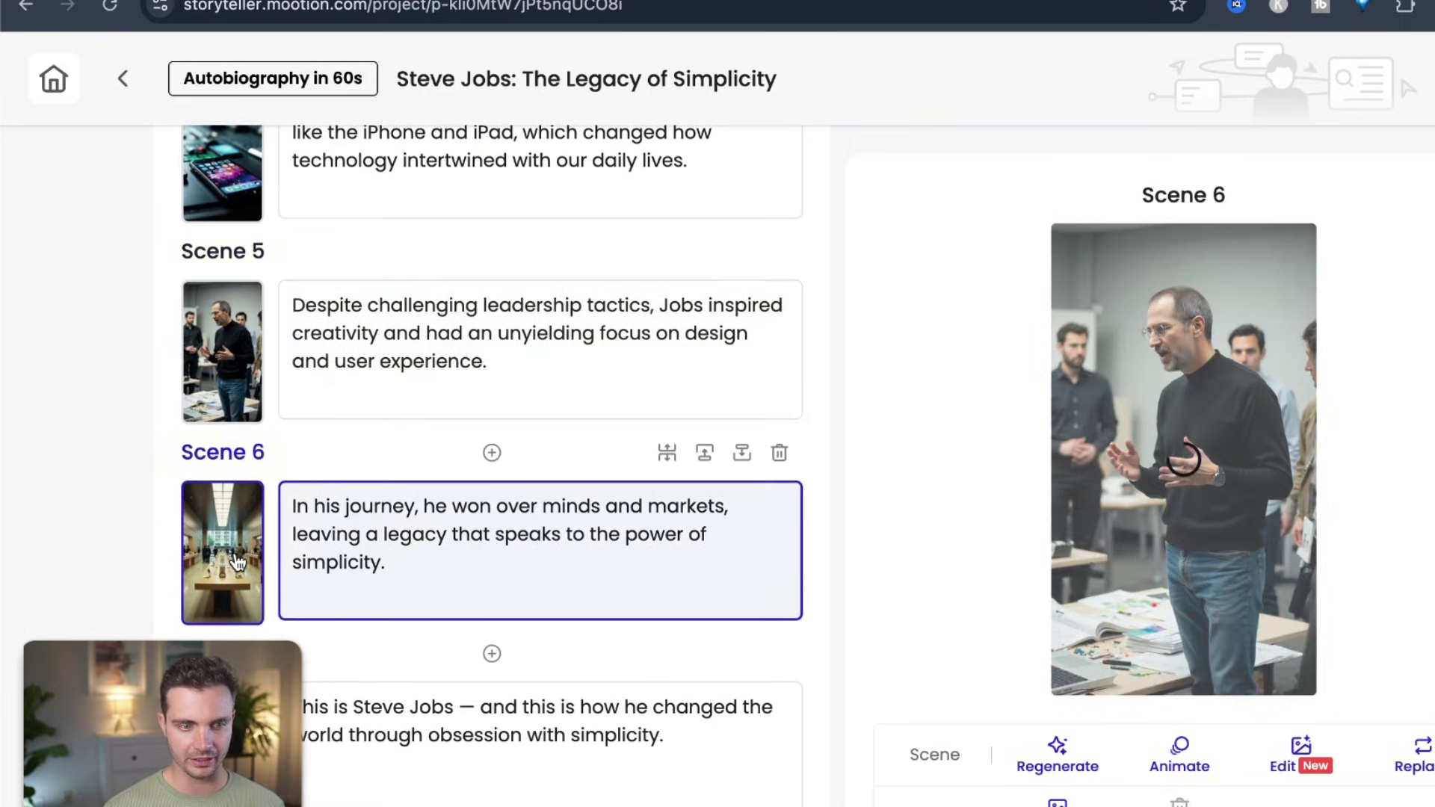
scroll(250, 587, down, 2)
click(229, 636)
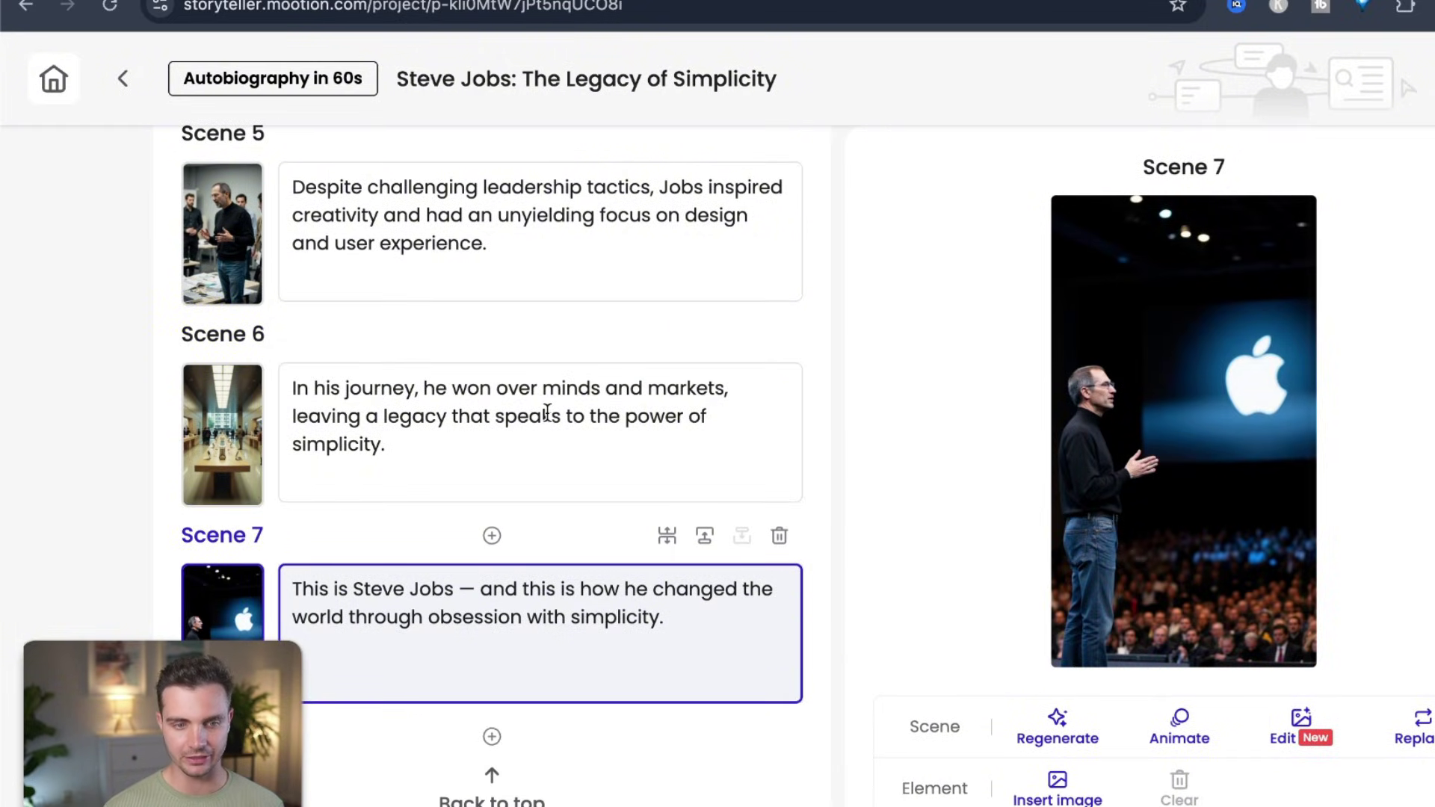
Review the opening scenes again, highlighting "Silicon Valley." in scene 1's script and viewing scene 2's image
scroll(547, 413, up, 15)
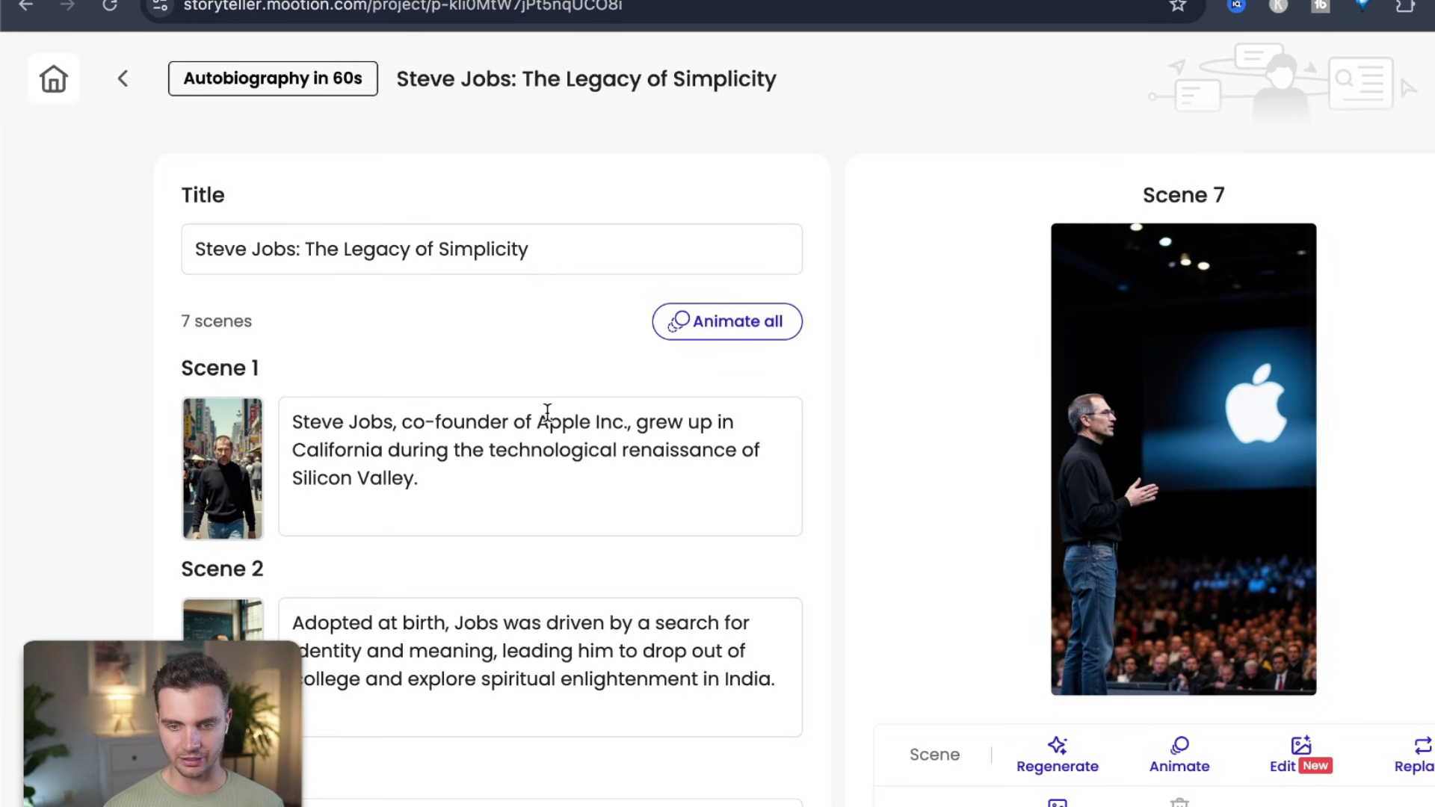
scroll(547, 412, down, 1)
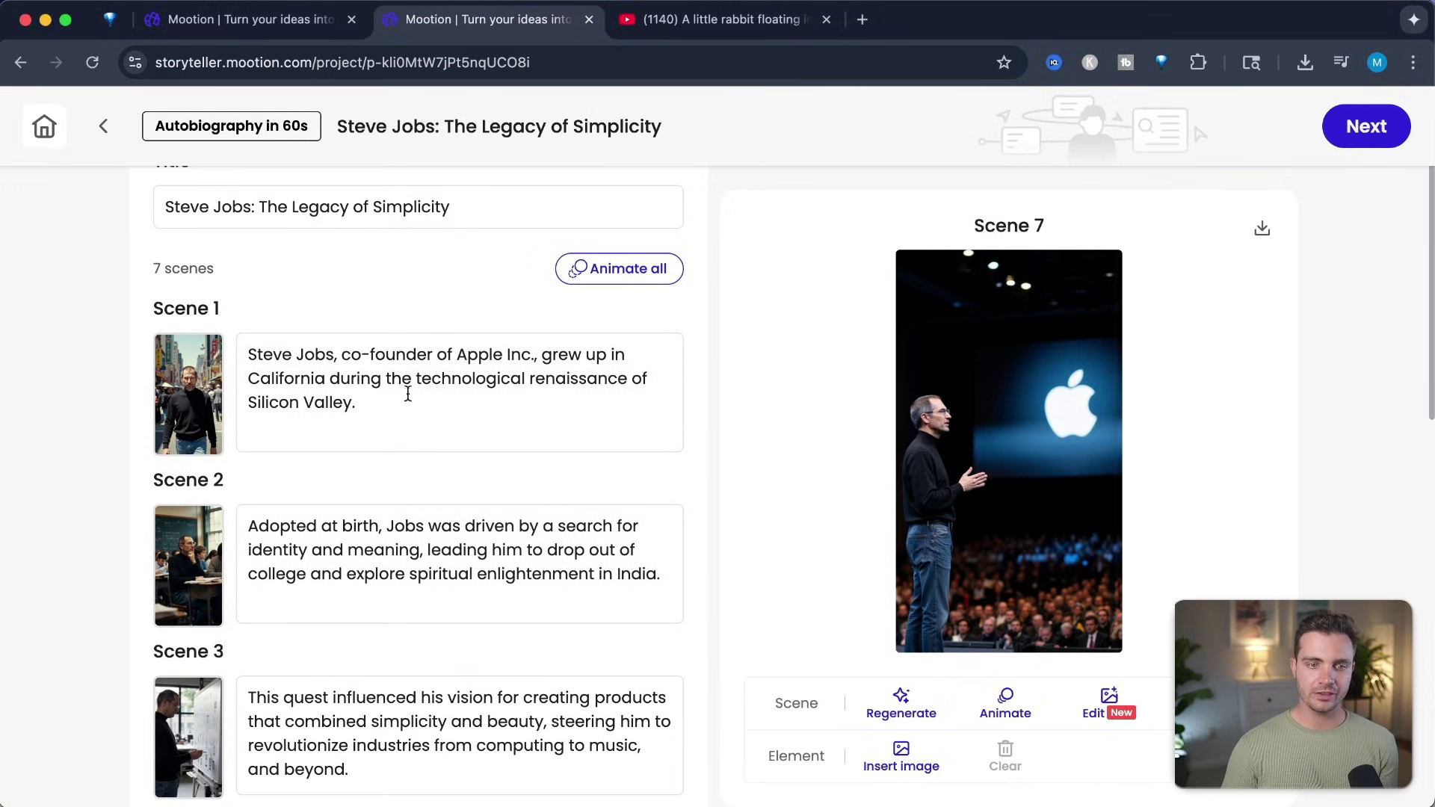
drag(404, 405, 237, 404)
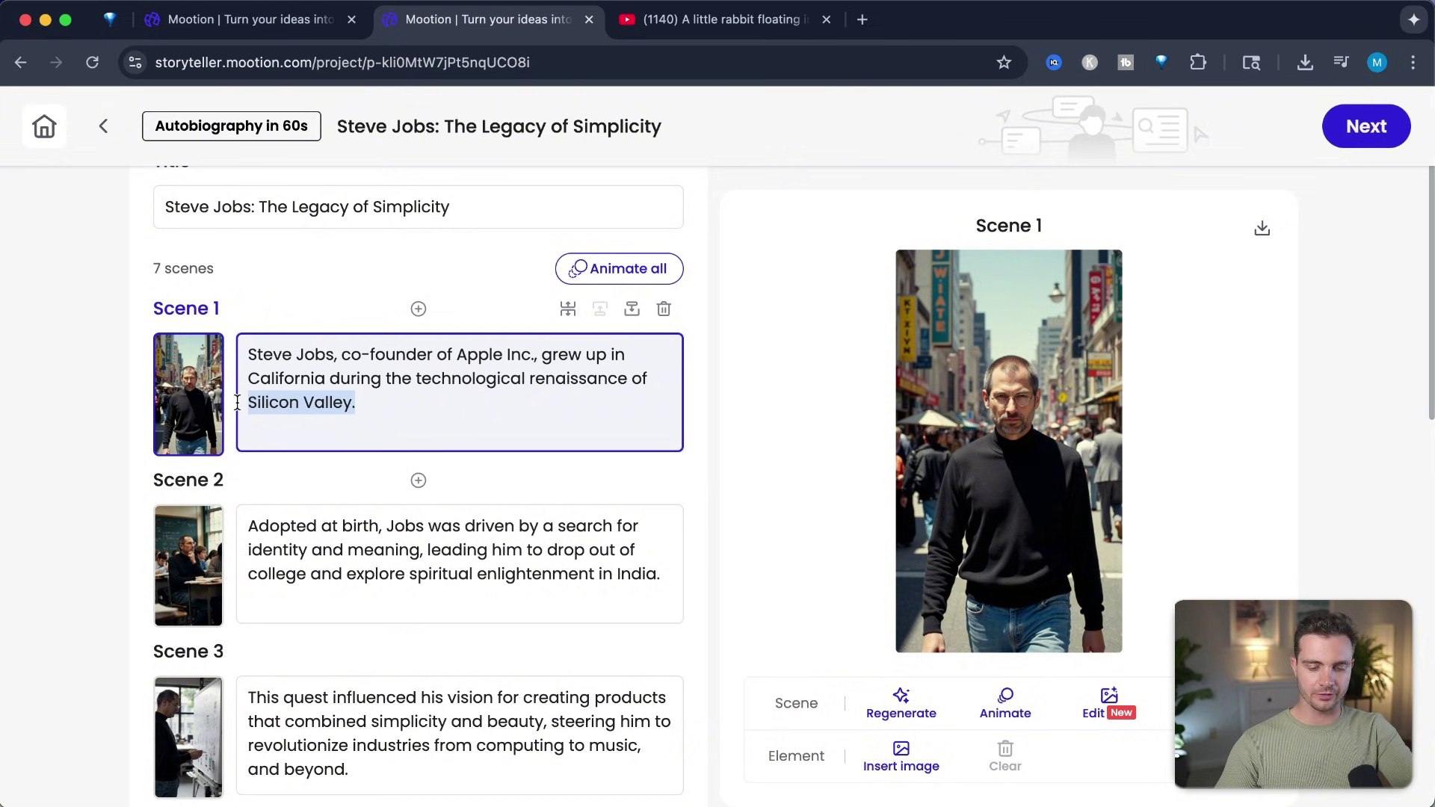
click(445, 518)
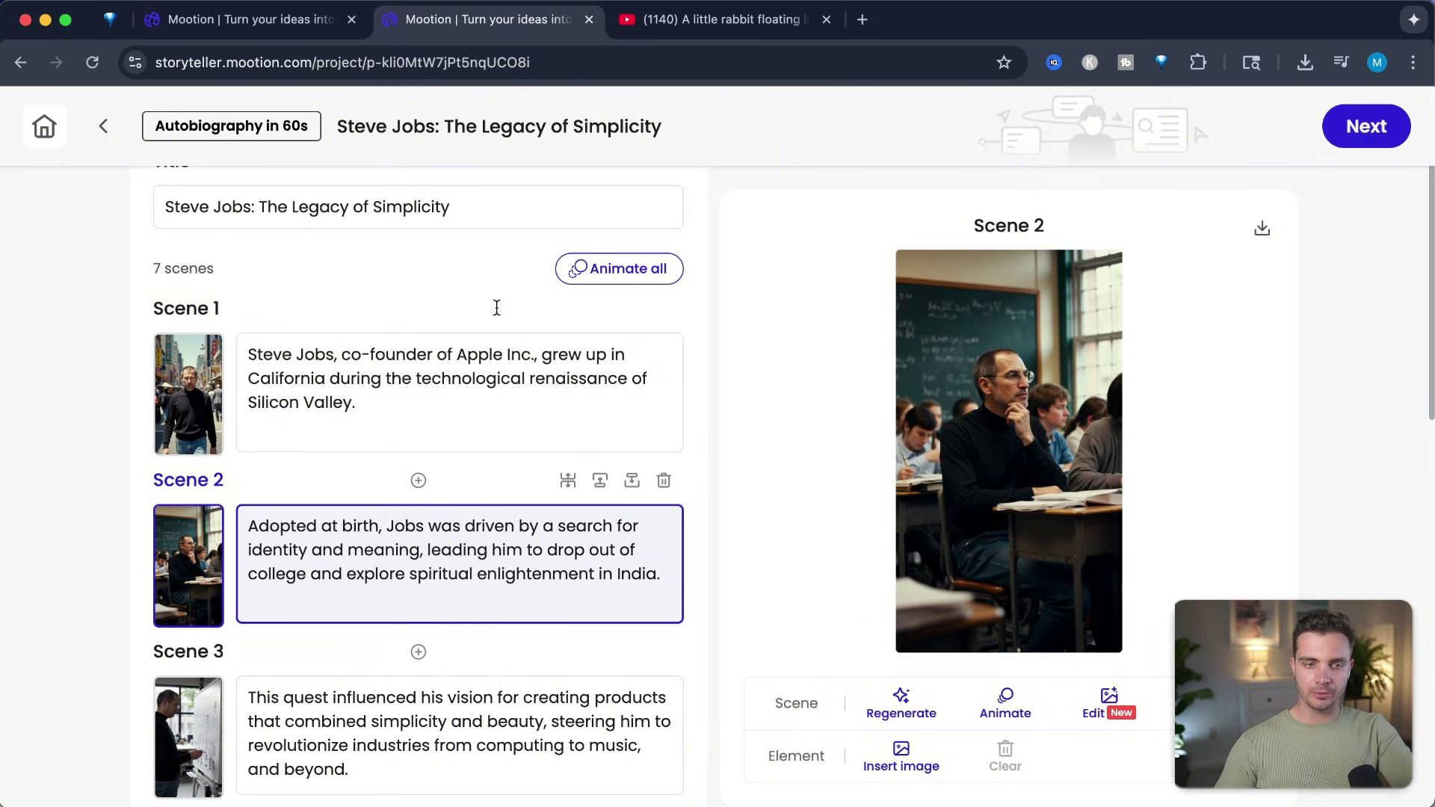
scroll(482, 522, down, 3)
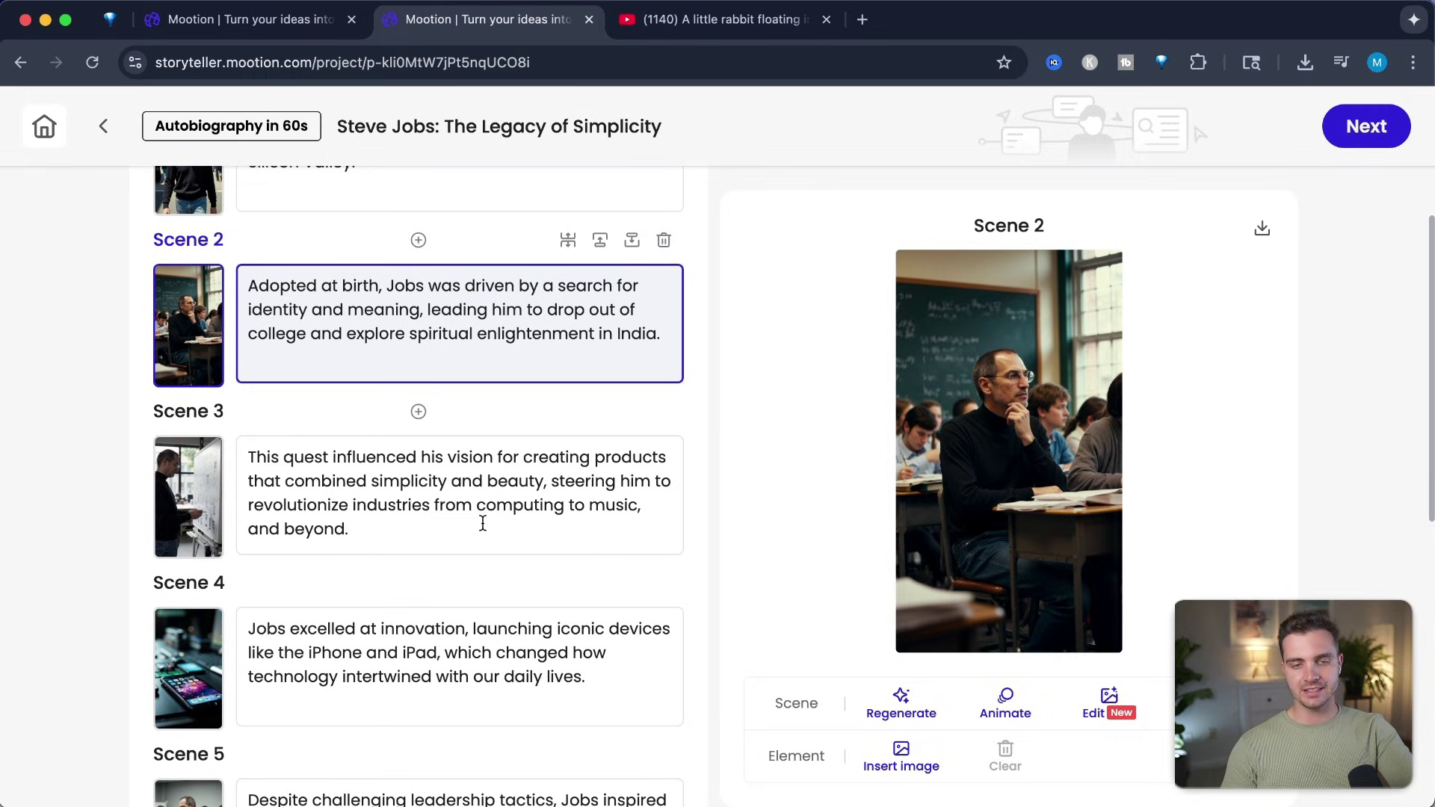
Try adding a scene after scene 2 with an image generated from the prompt "steve jobs birth", and delete that scene again
click(418, 413)
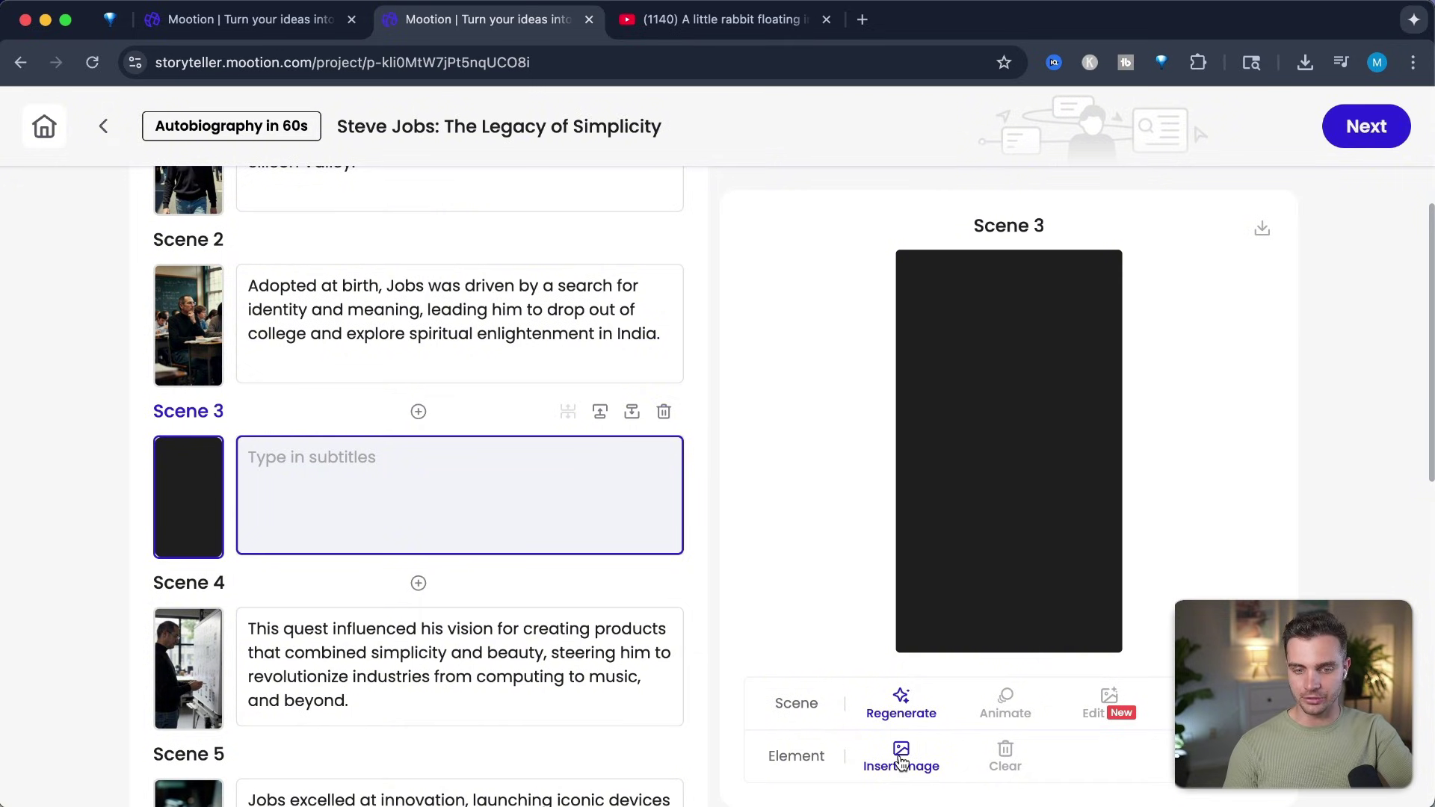
click(902, 715)
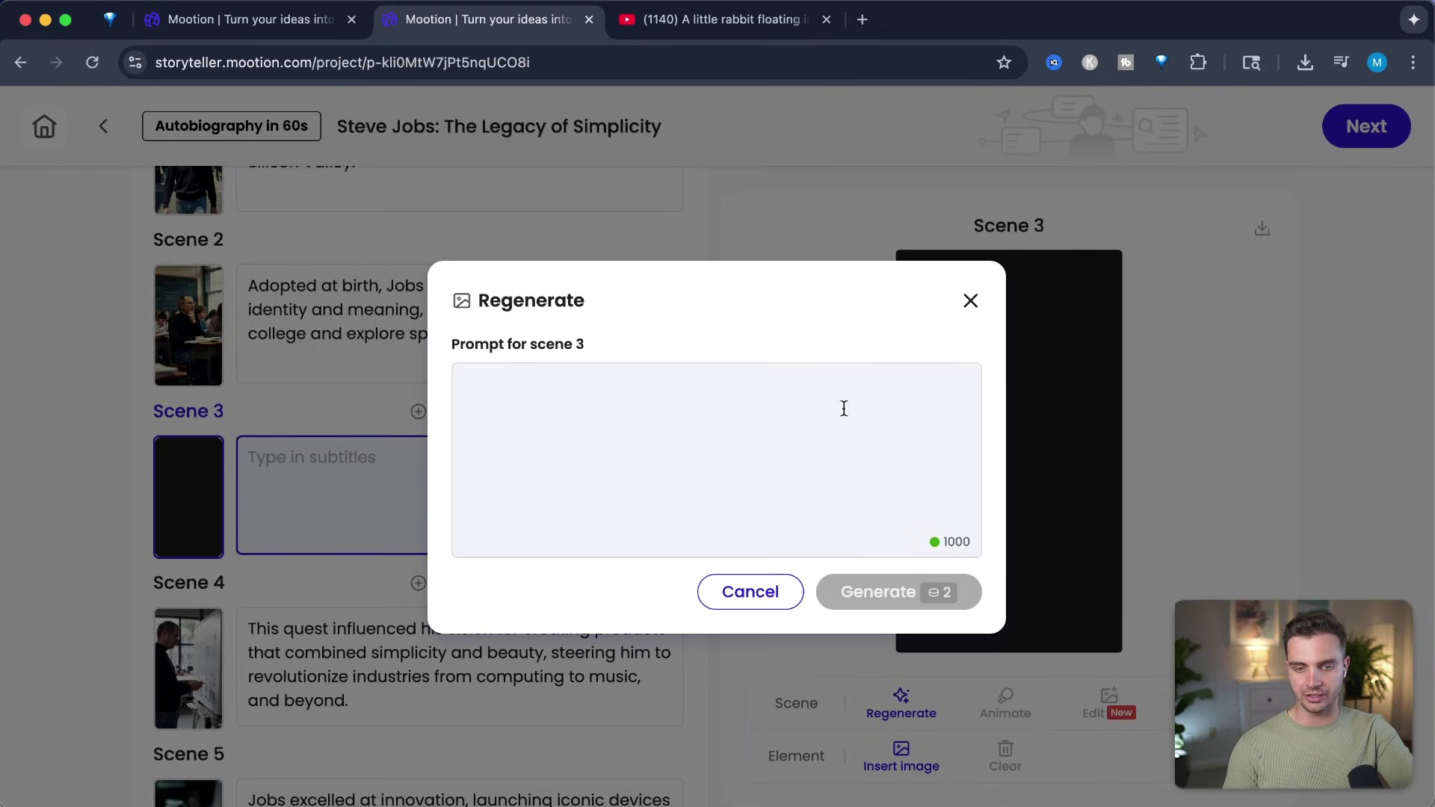
click(651, 377)
text(steve)
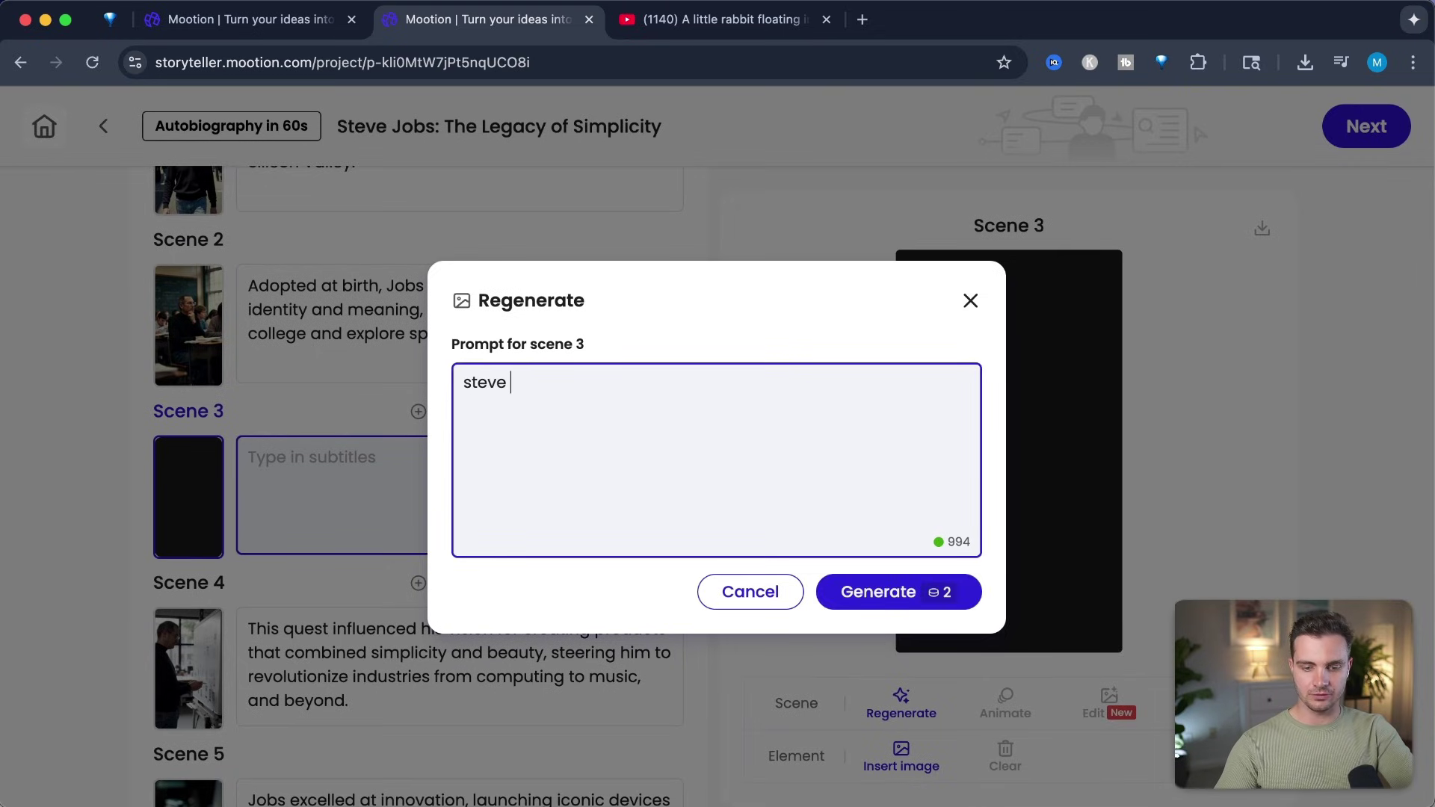
text( jobs birth)
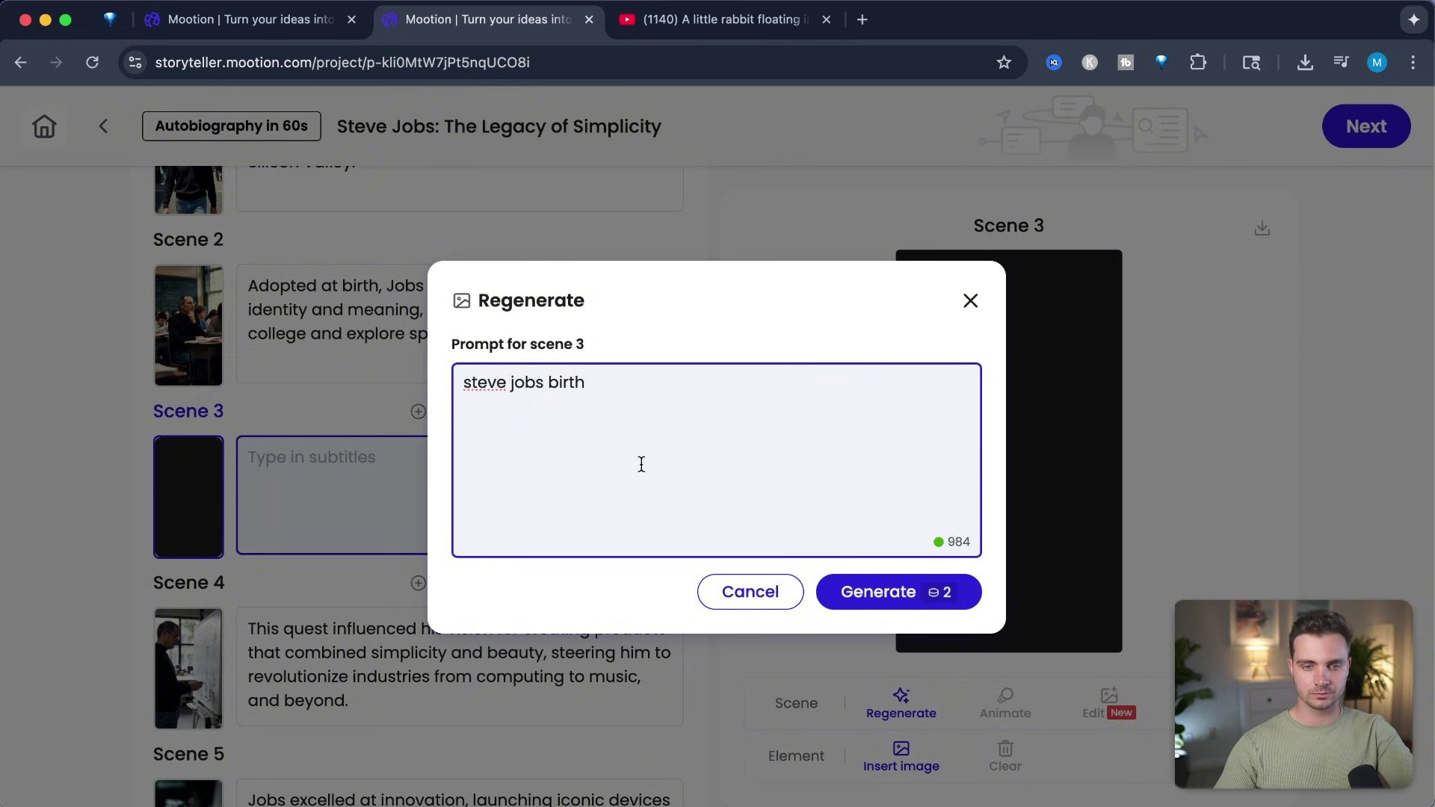
key(Return)
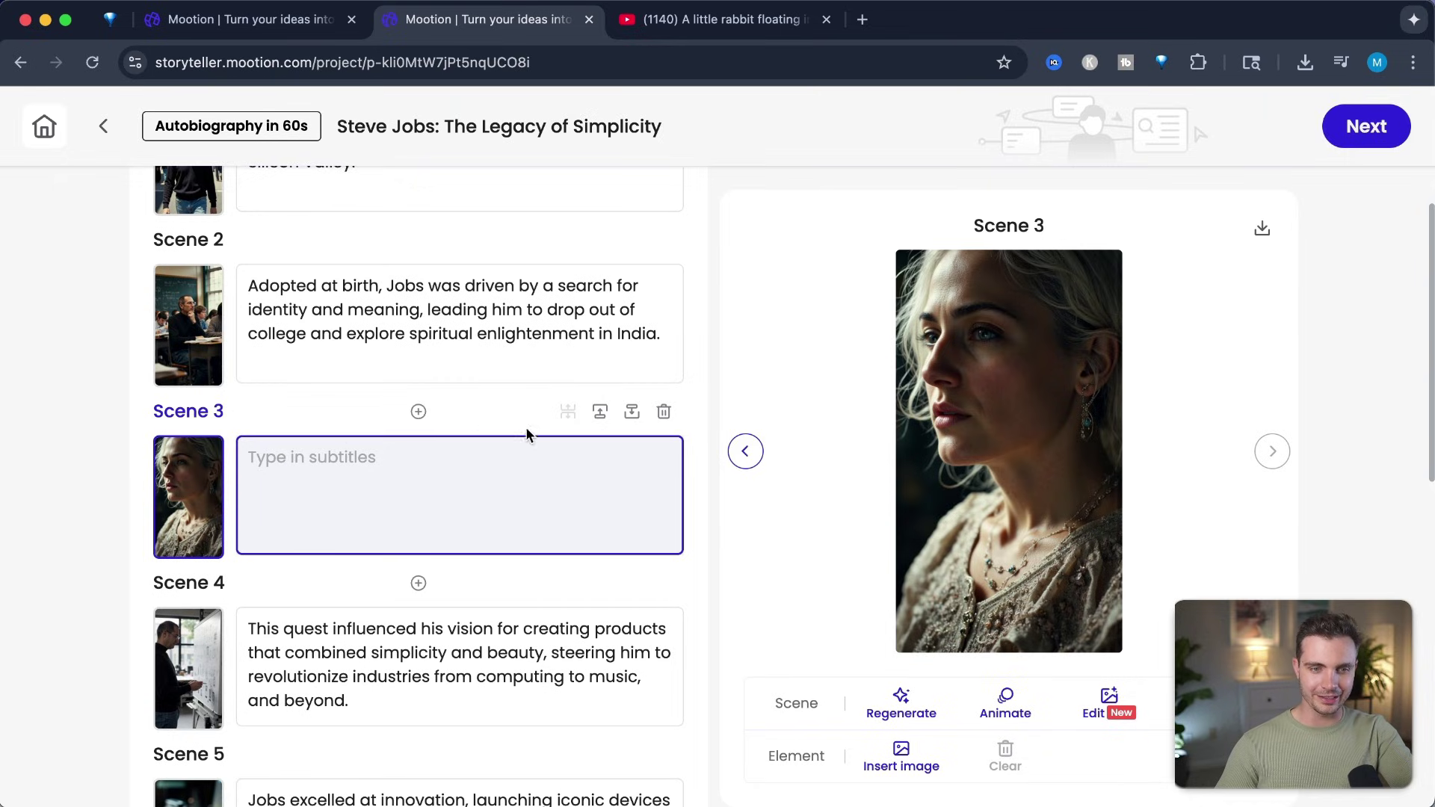
click(665, 413)
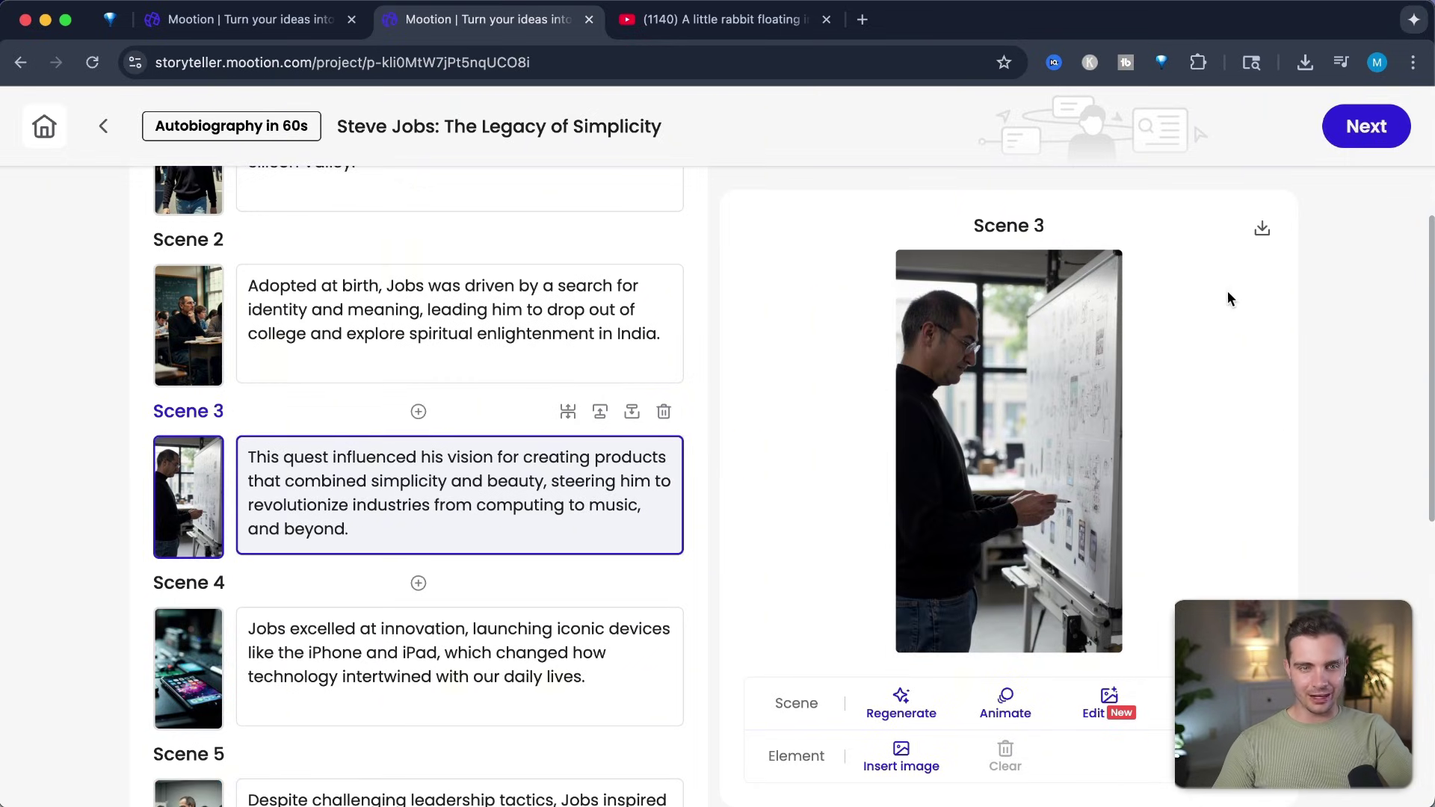
Proceed to the composition settings, set the title style to none and choose the plain white outlined rounded subtitle style
click(1392, 145)
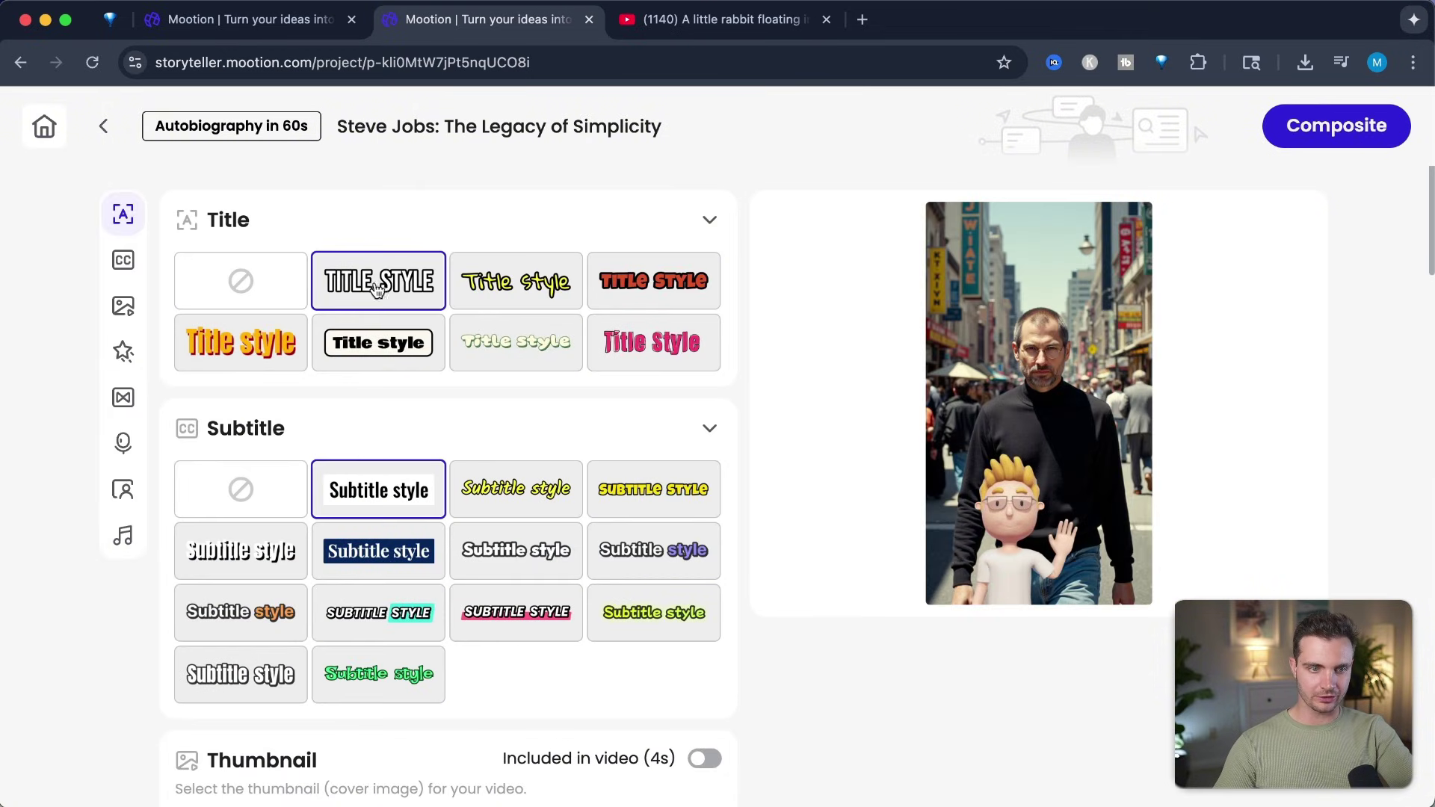
click(250, 284)
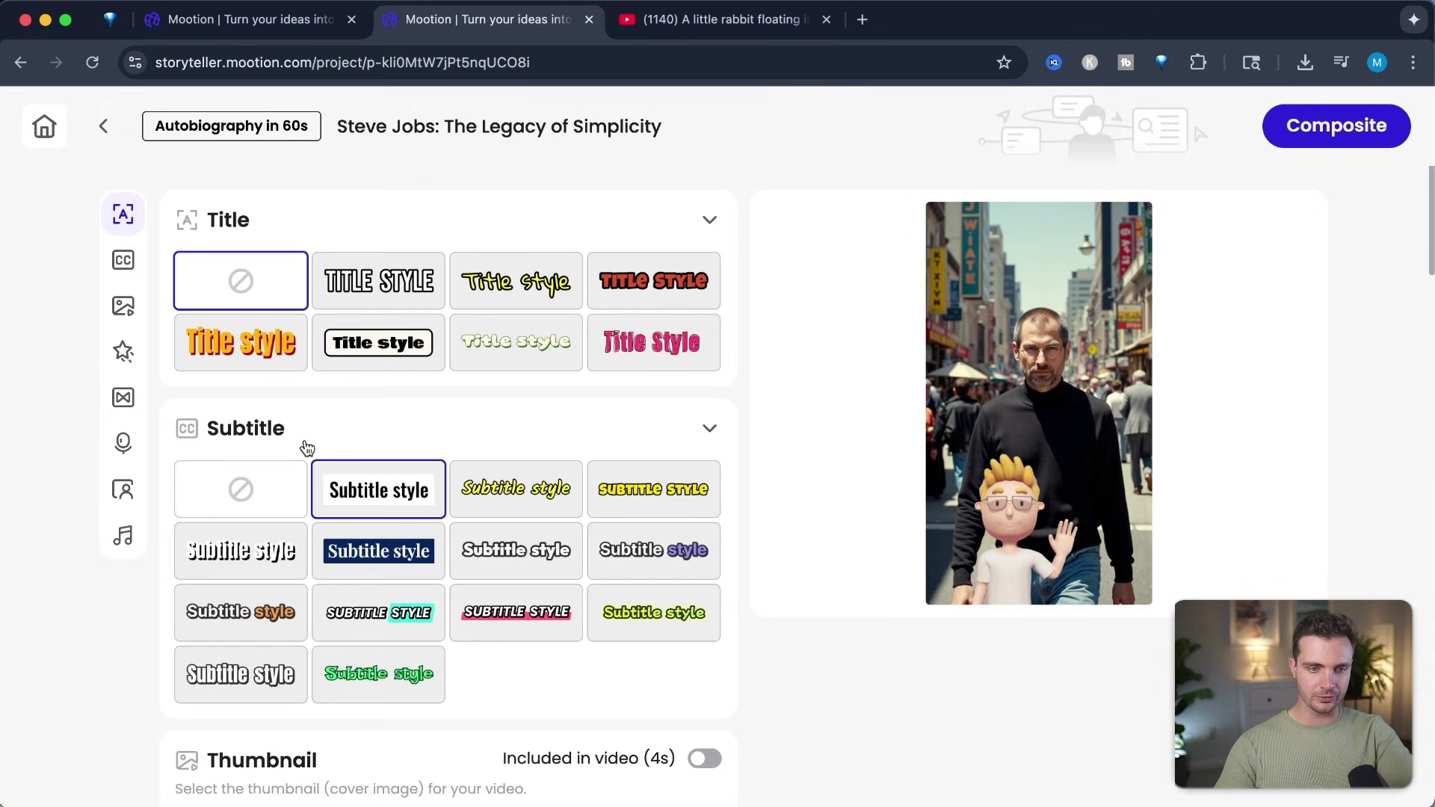
click(536, 559)
Set the scene effect to Mini zoom and the scene transition to None
scroll(669, 642, down, 5)
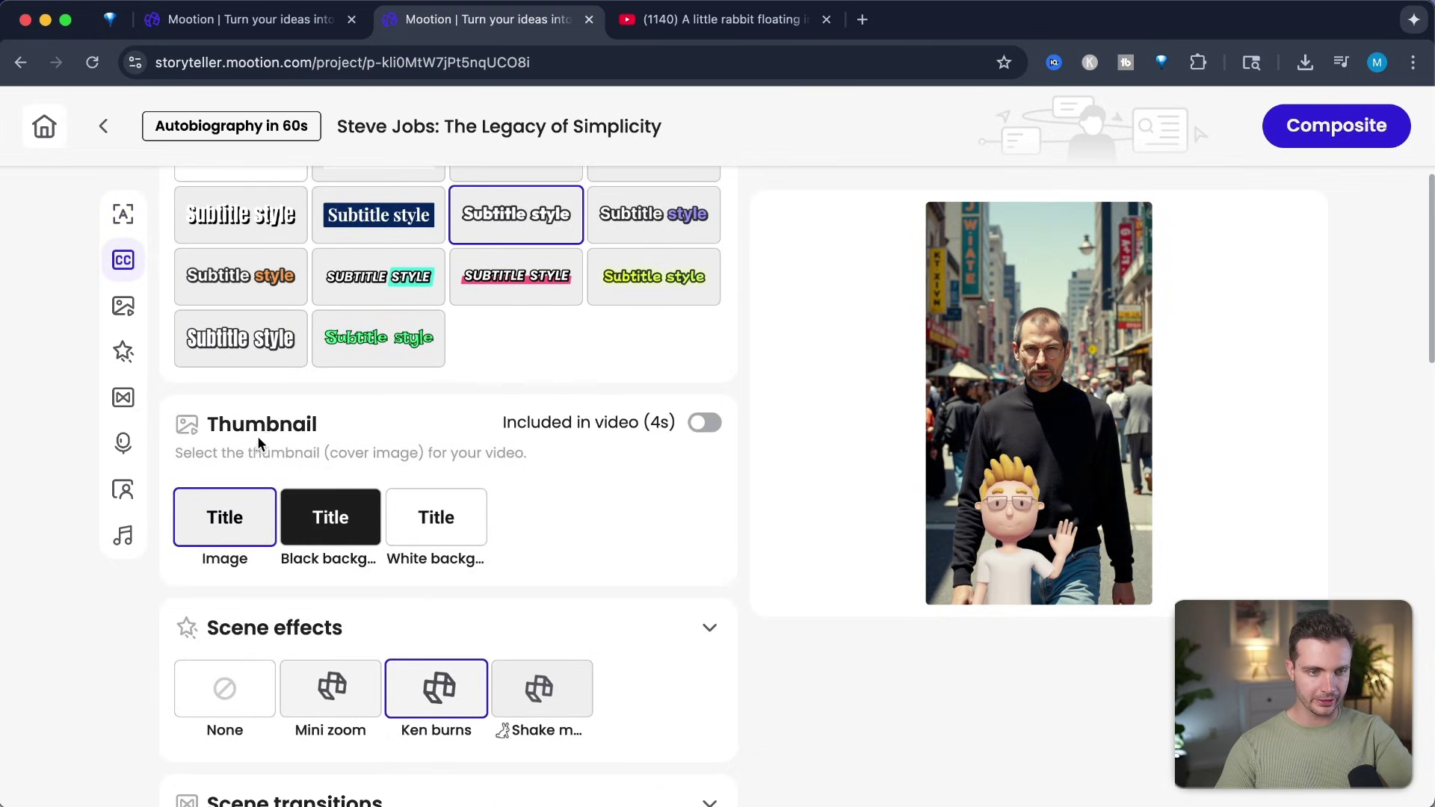
scroll(626, 637, down, 1)
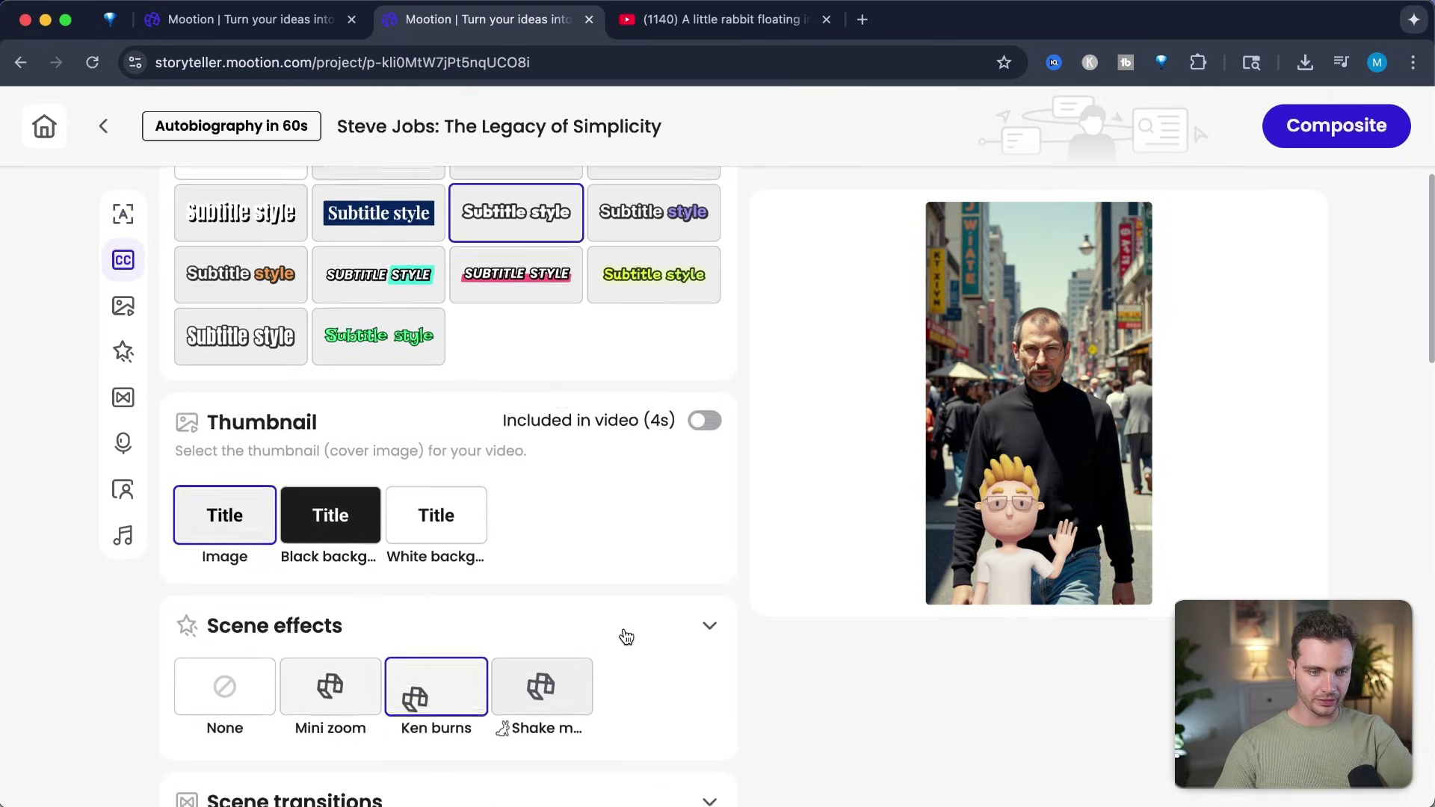
scroll(626, 636, down, 4)
click(334, 416)
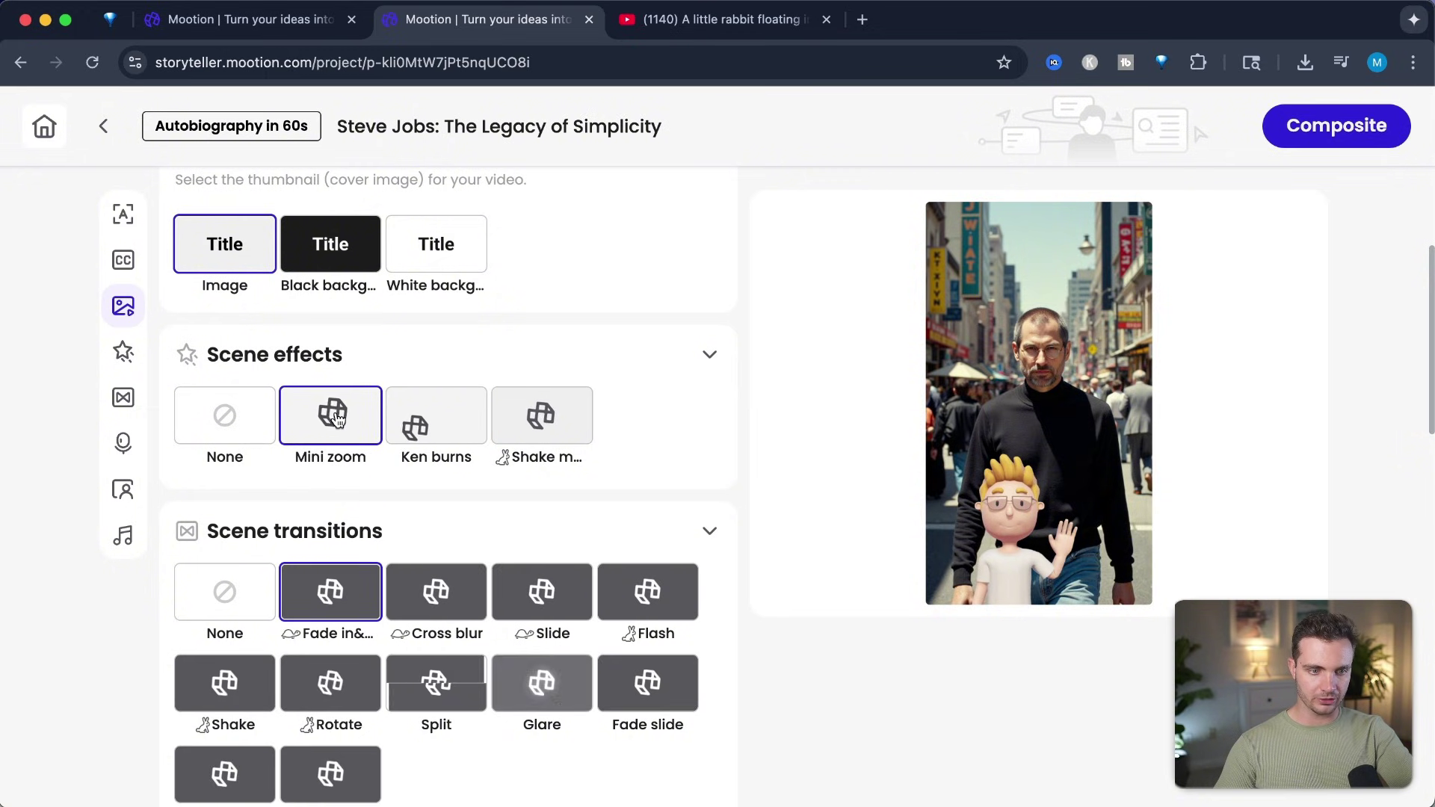
scroll(321, 389, down, 2)
click(221, 452)
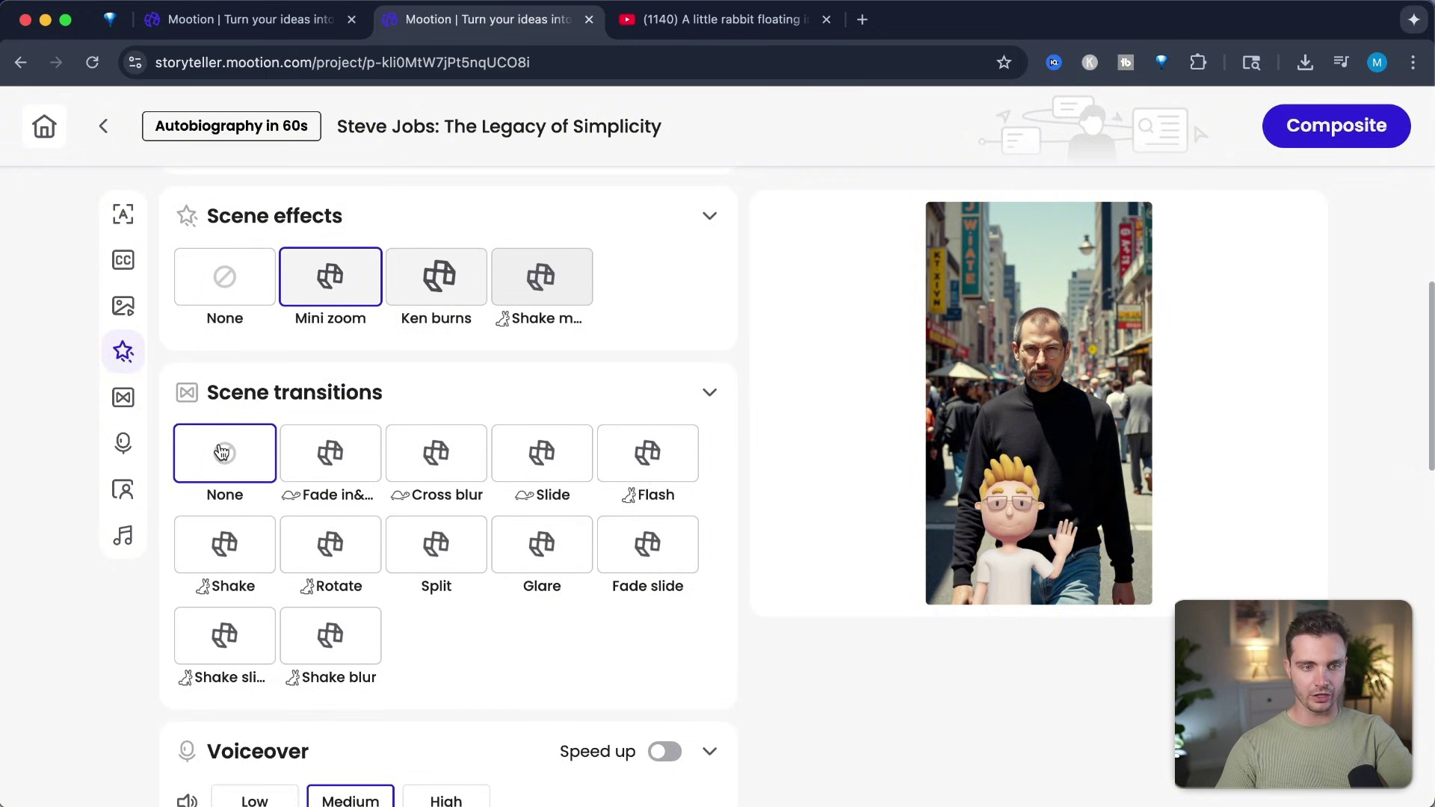
Choose the whimsical American voice Guy for the voiceover and play its sample
scroll(222, 463, down, 4)
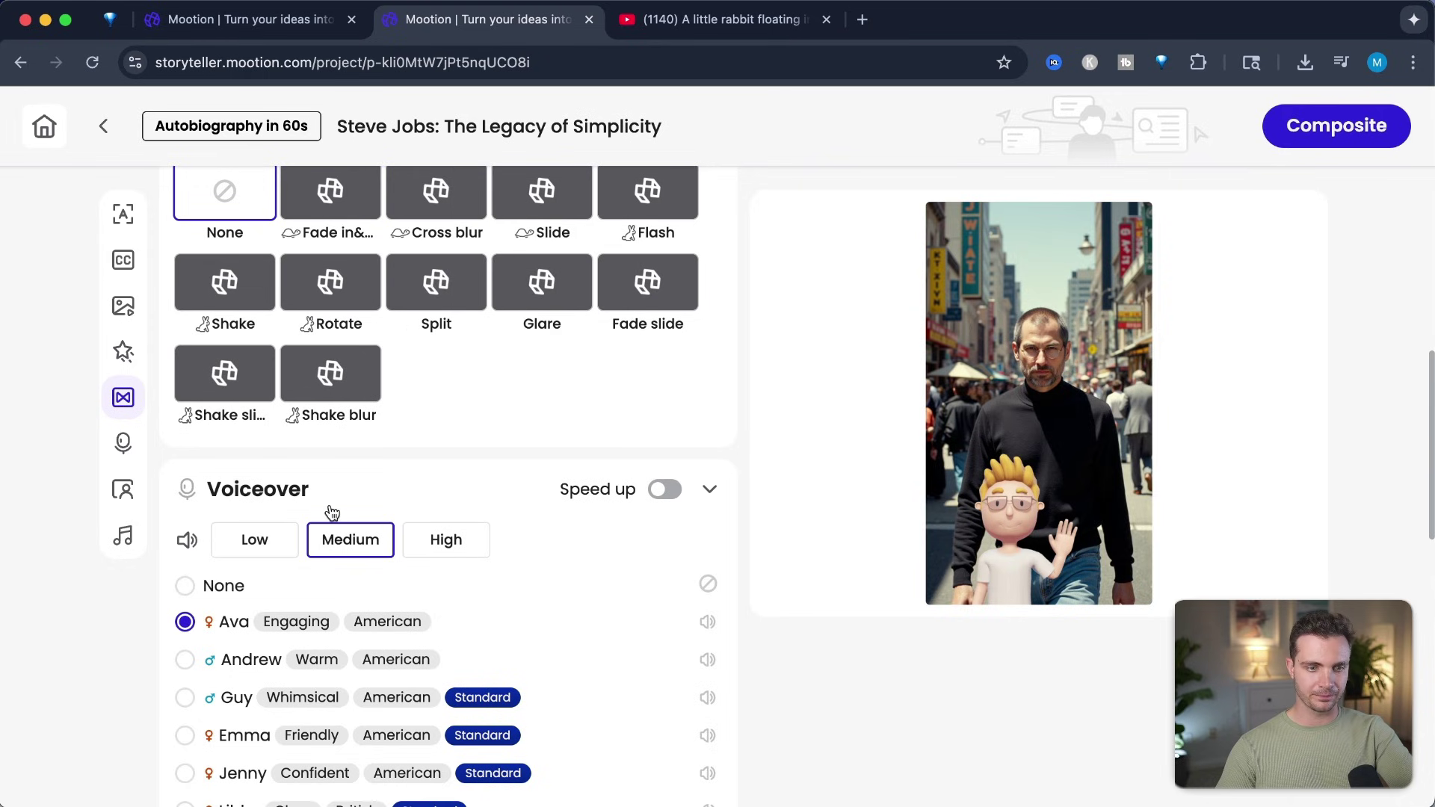
scroll(332, 513, down, 2)
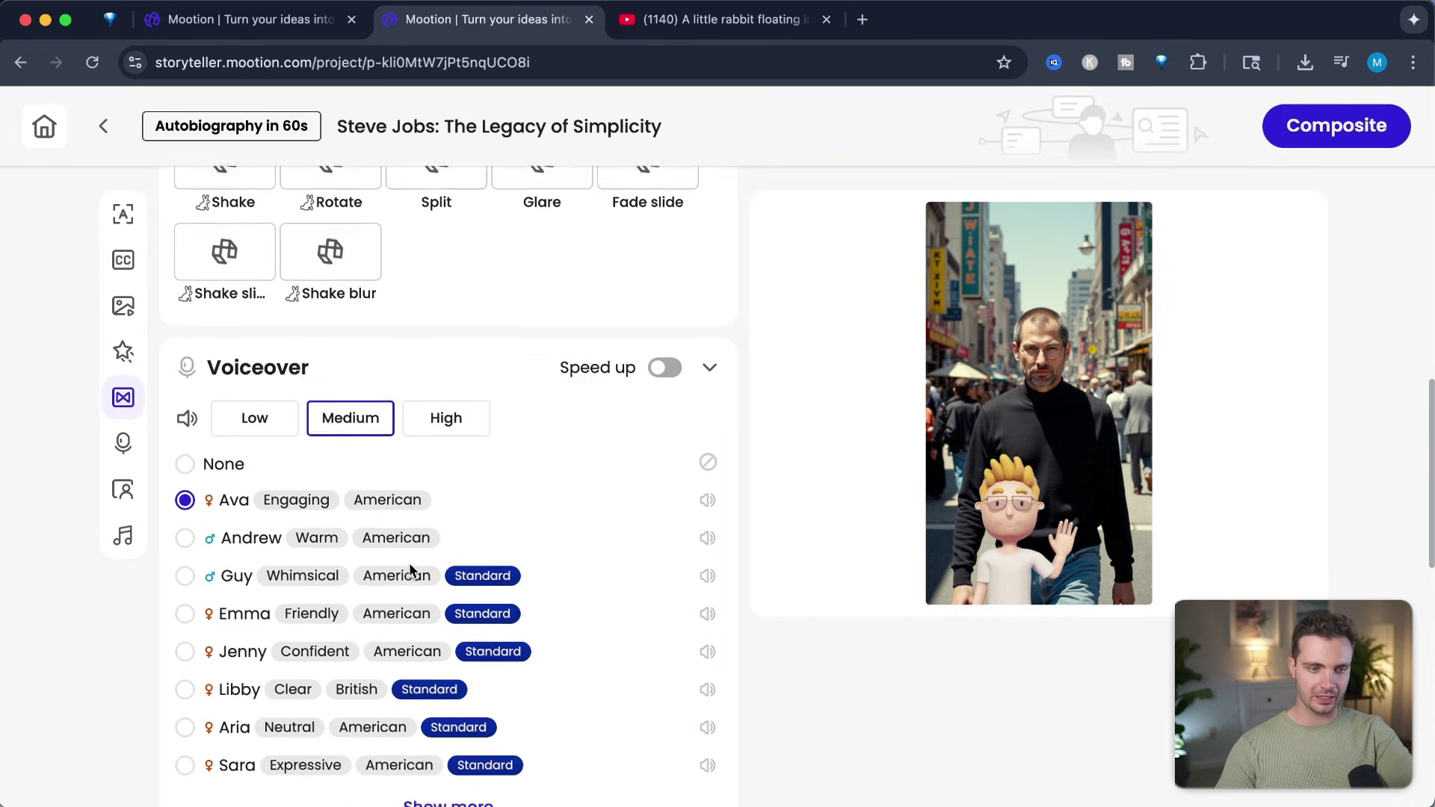
scroll(410, 572, down, 1)
click(185, 555)
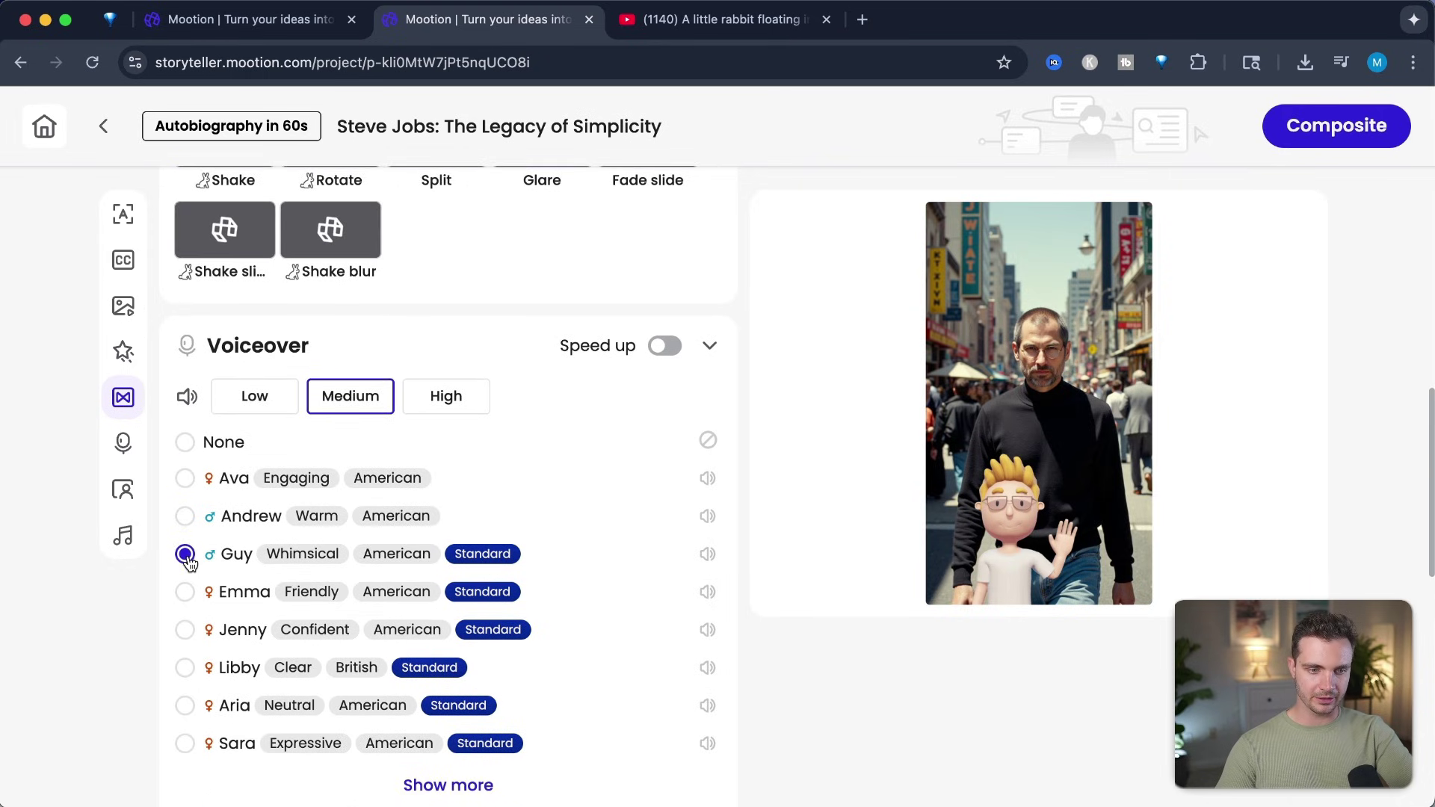
click(707, 557)
Expand the complete list of voiceover voices and look through the additional options
scroll(554, 656, down, 2)
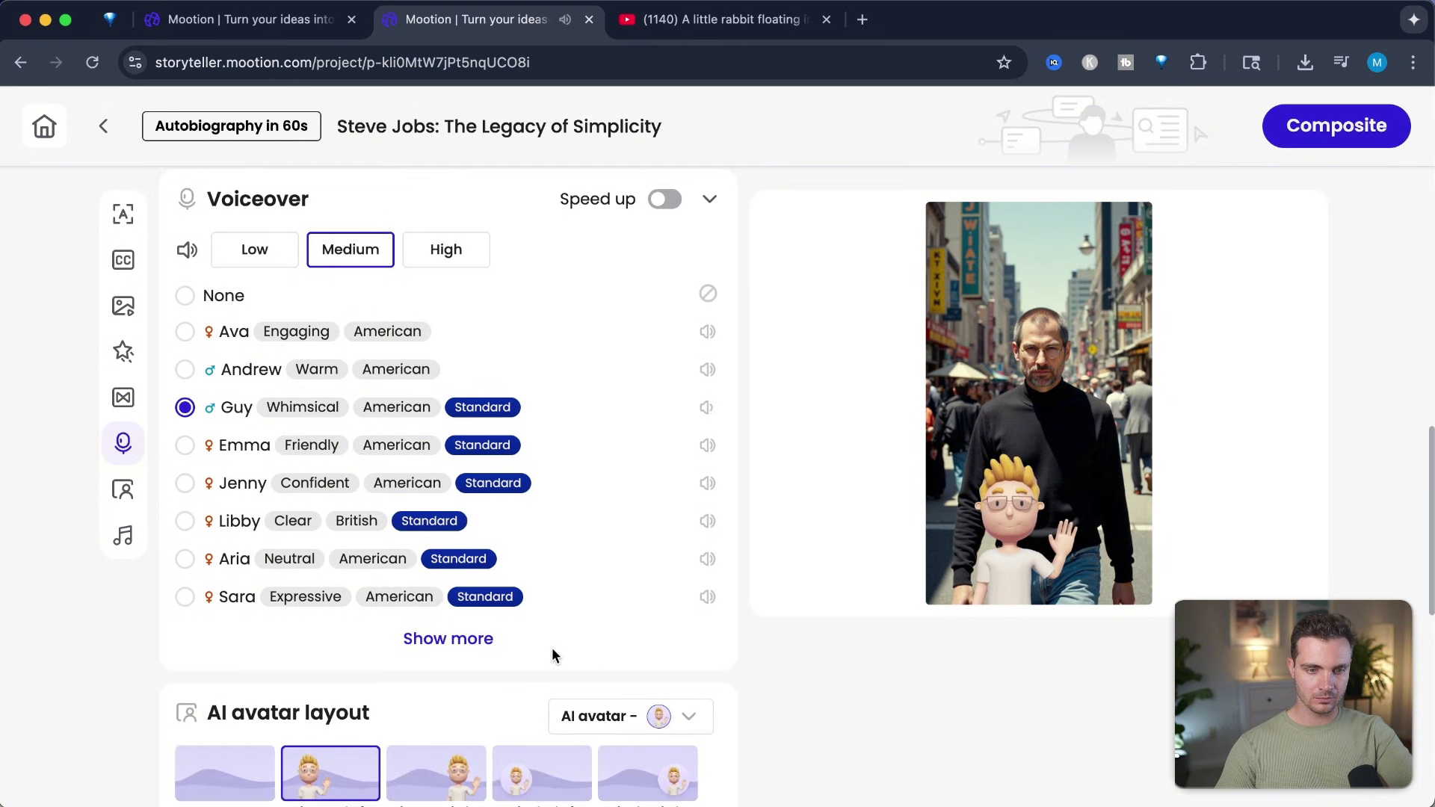
click(474, 638)
scroll(713, 716, down, 1)
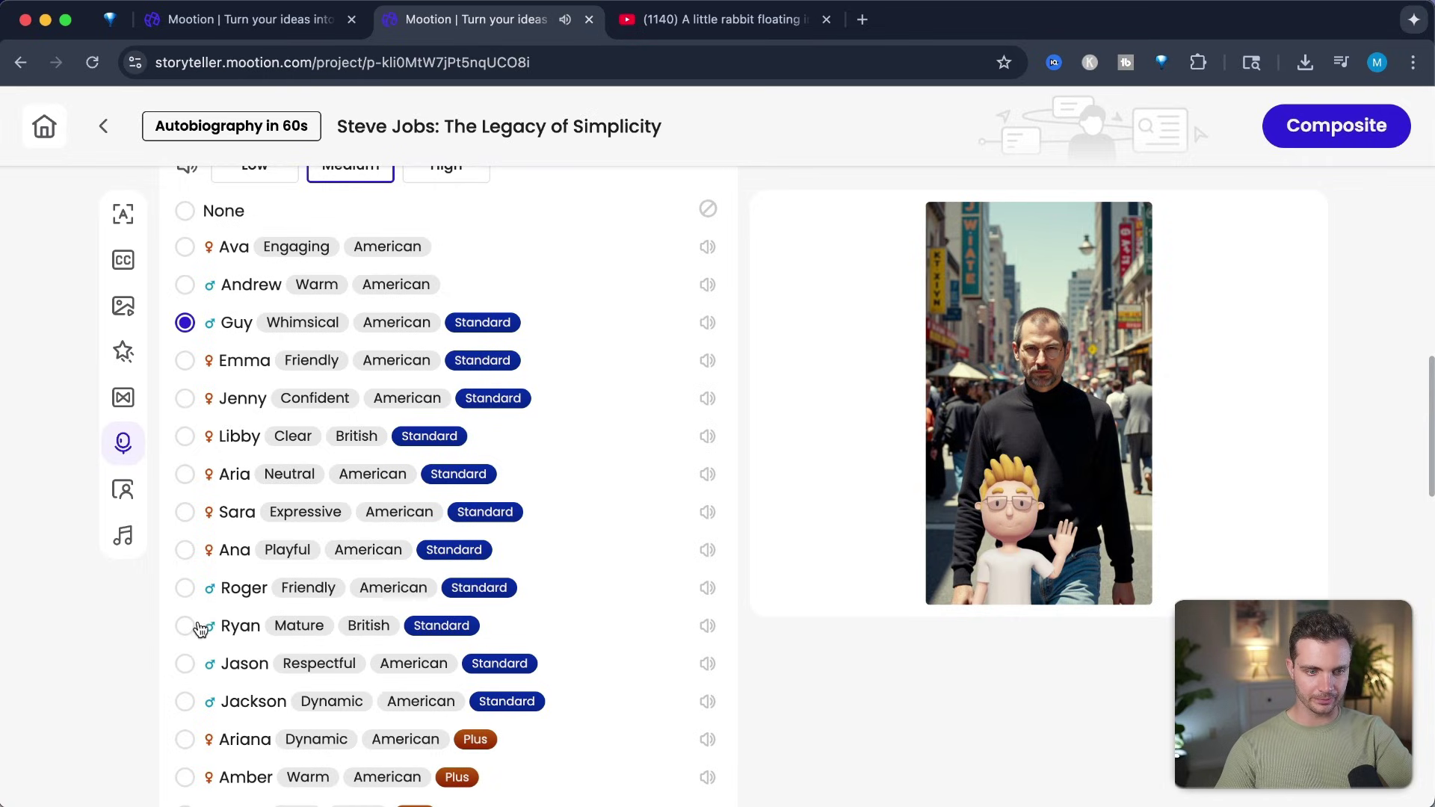
scroll(200, 630, down, 5)
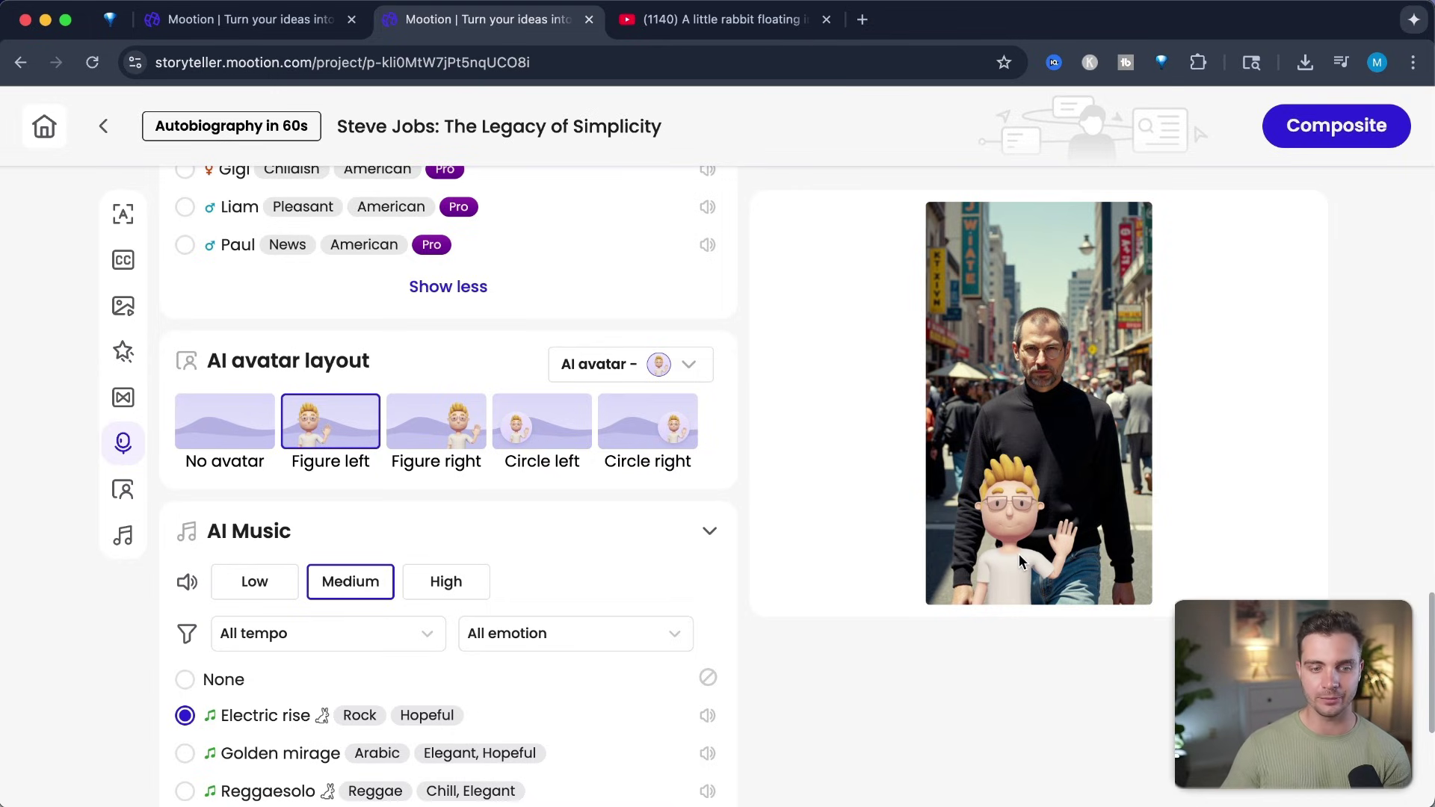
Set the AI music to None, so the video has no background track
scroll(428, 537, down, 3)
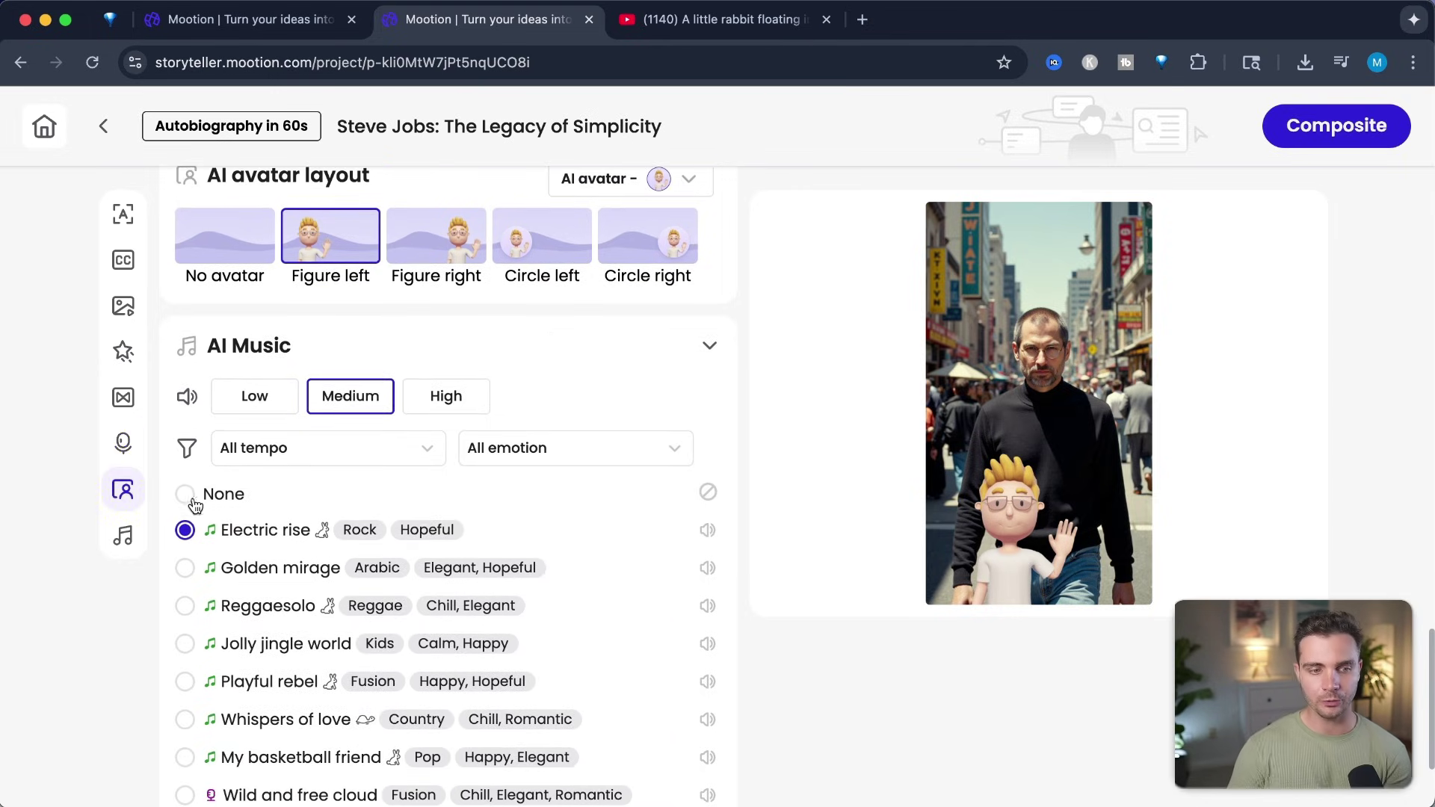
click(186, 495)
scroll(317, 488, up, 1)
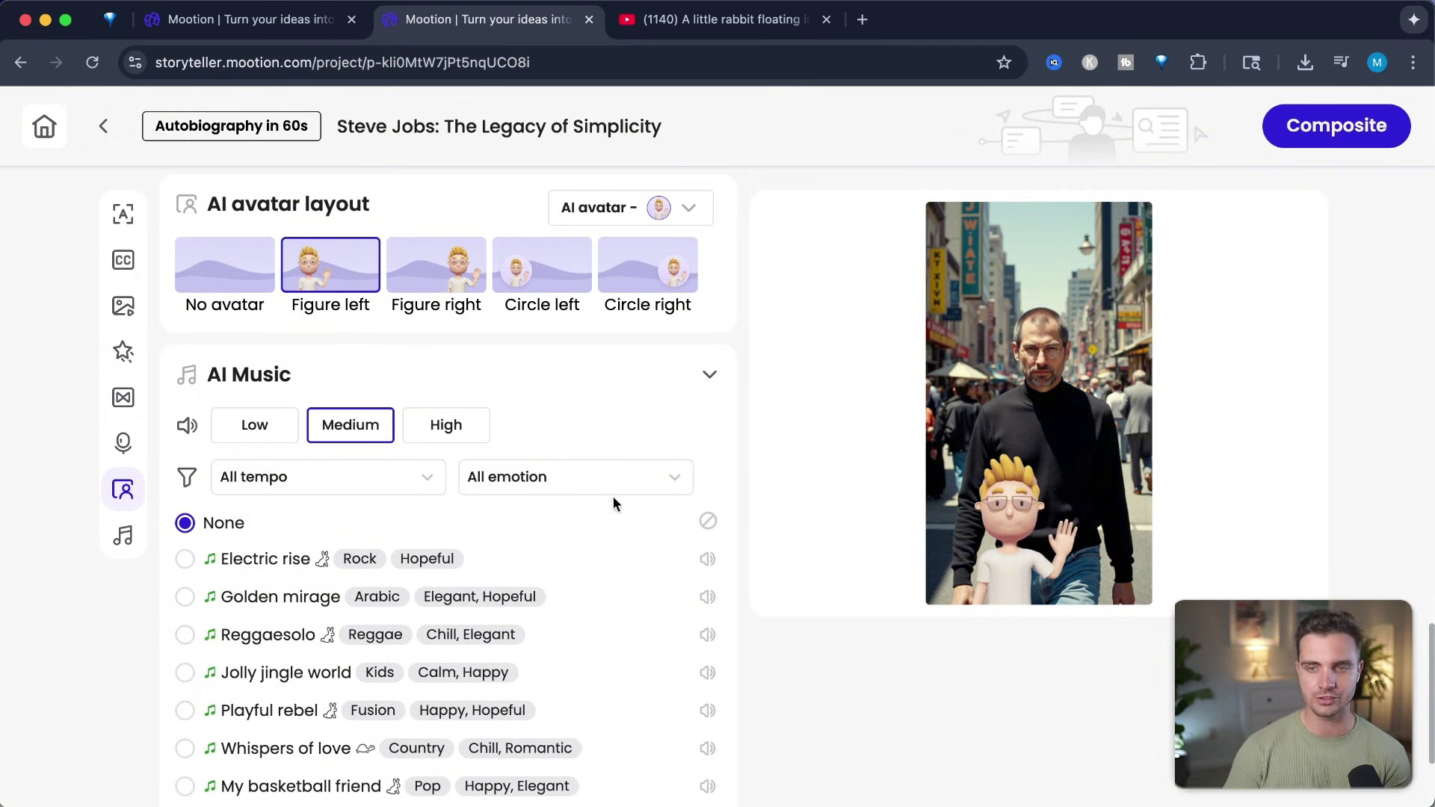
Composite the Steve Jobs video with the chosen settings and open the finished result in full screen
click(1286, 138)
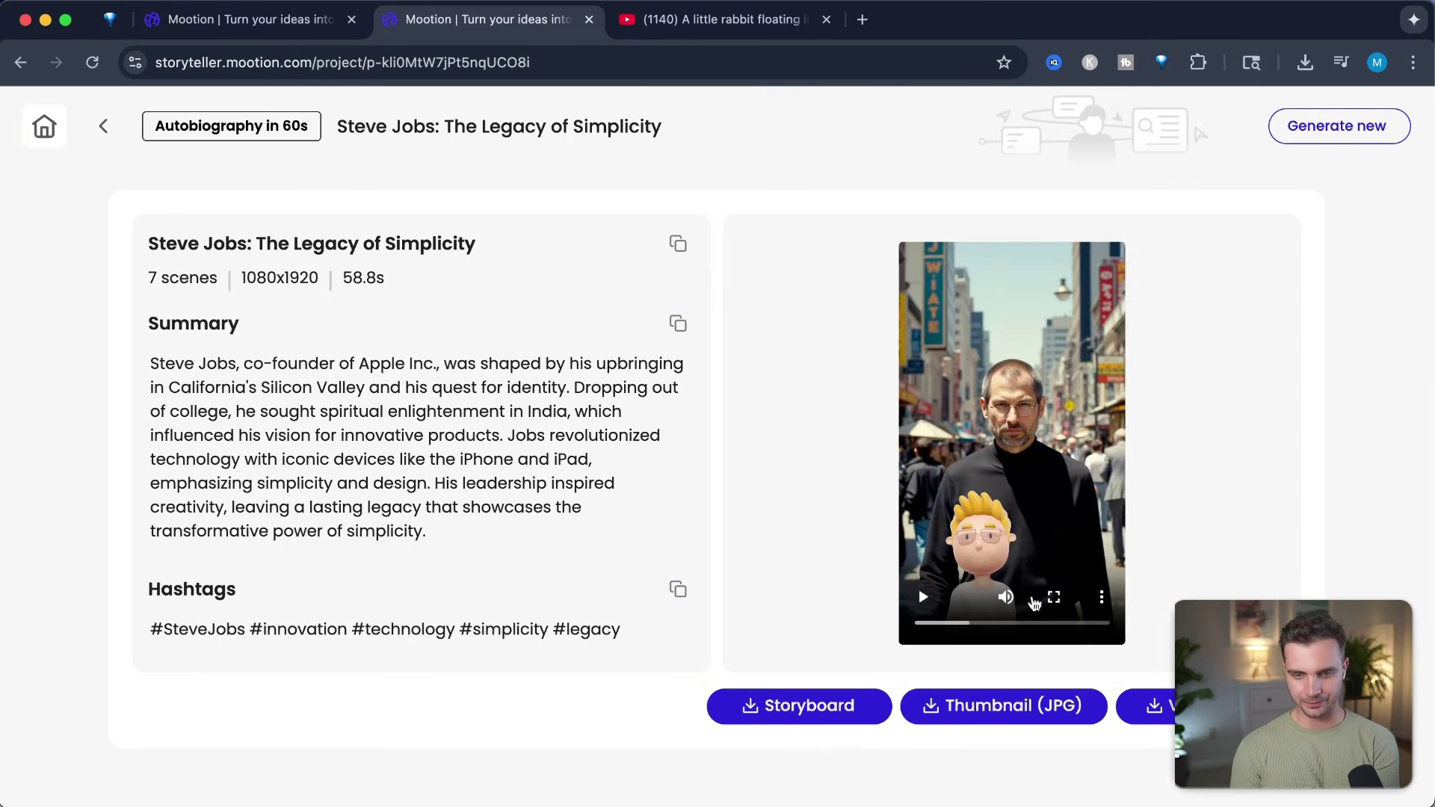
click(1054, 597)
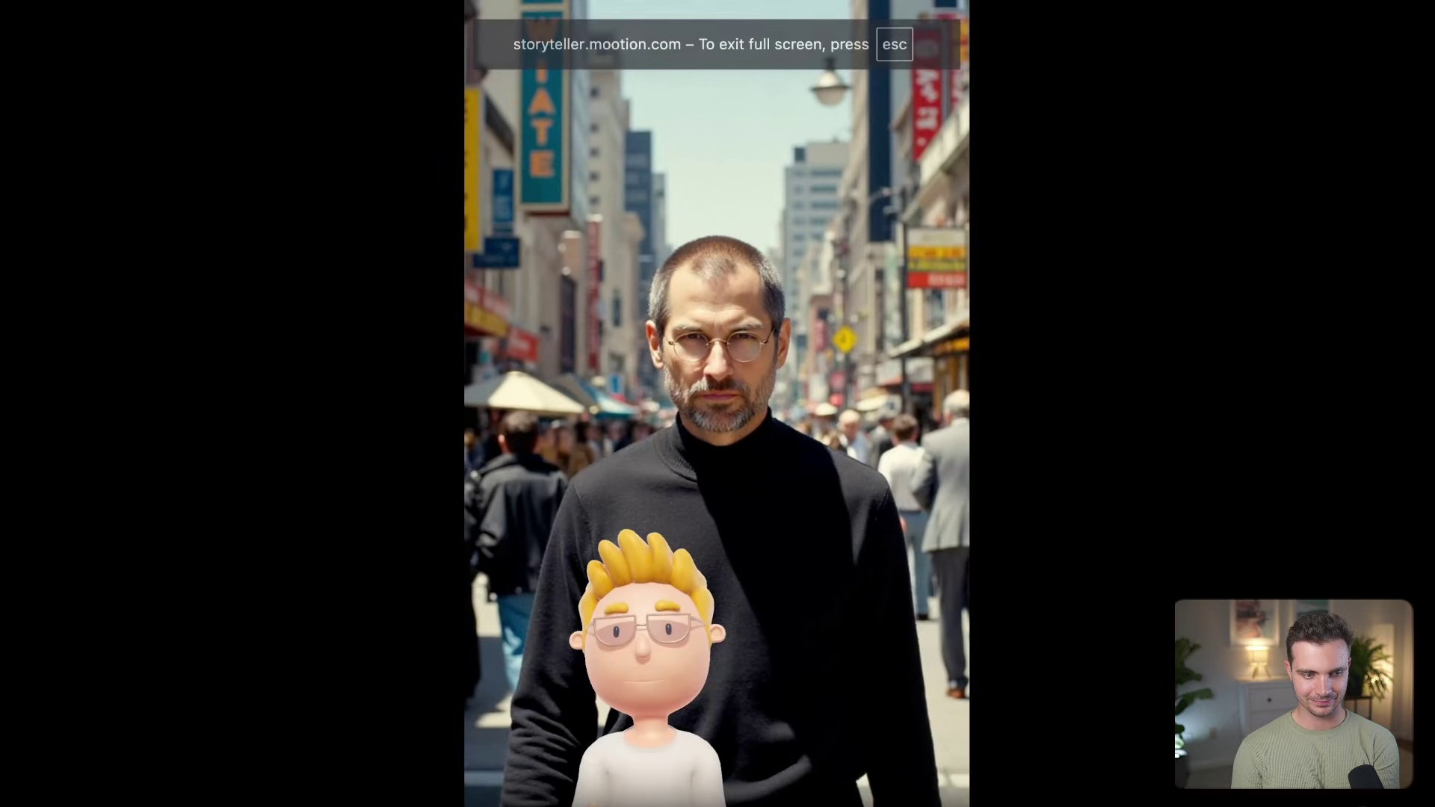